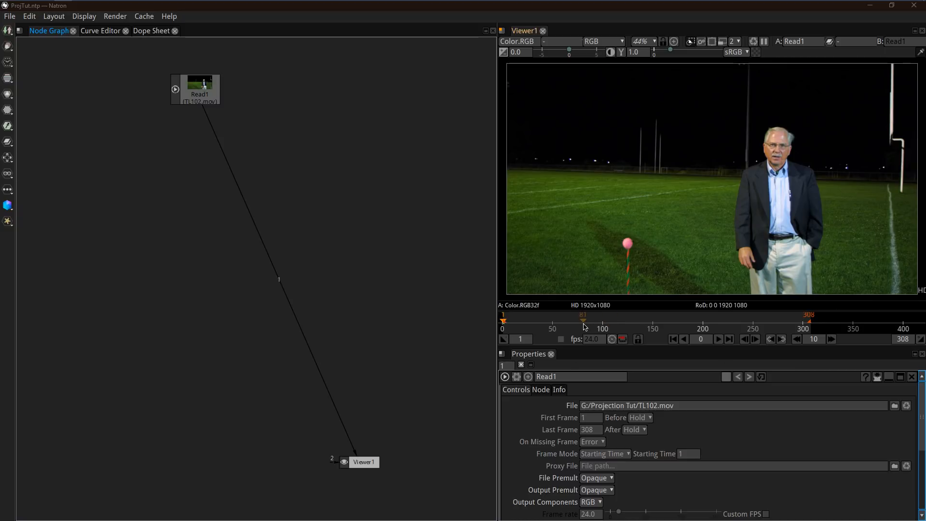
Step: Scrub through the TL102.mov footage to examine the camera move and the pink marker balls on the field
left_click_drag(609, 327, 710, 327)
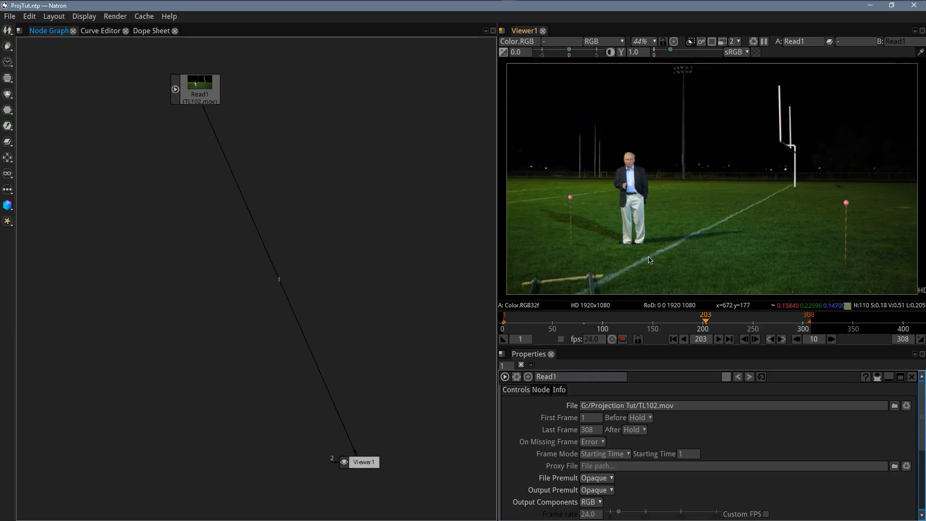
left_click(678, 323)
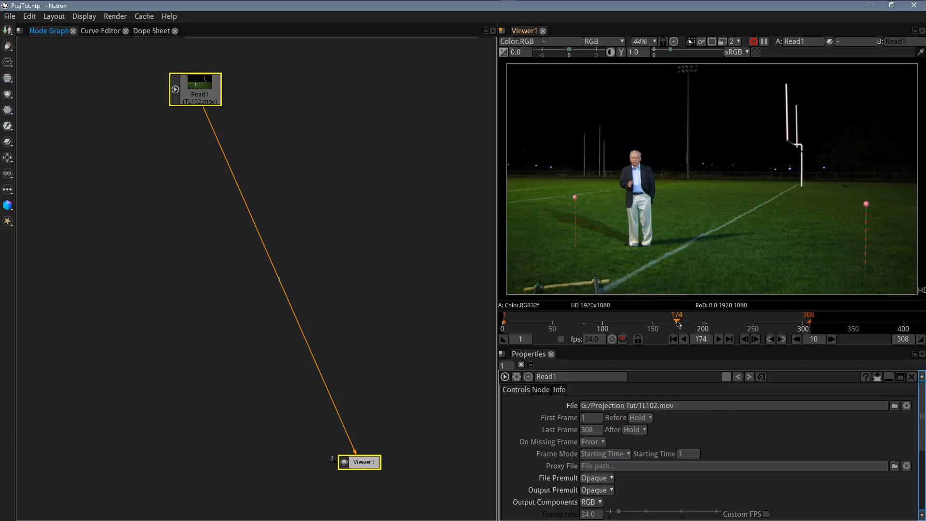
left_click_drag(677, 324, 652, 323)
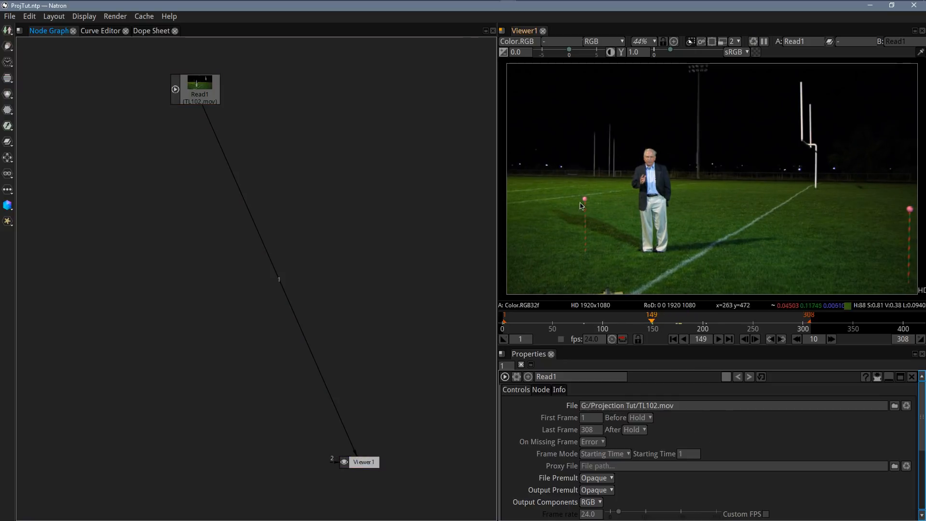
left_click(775, 320)
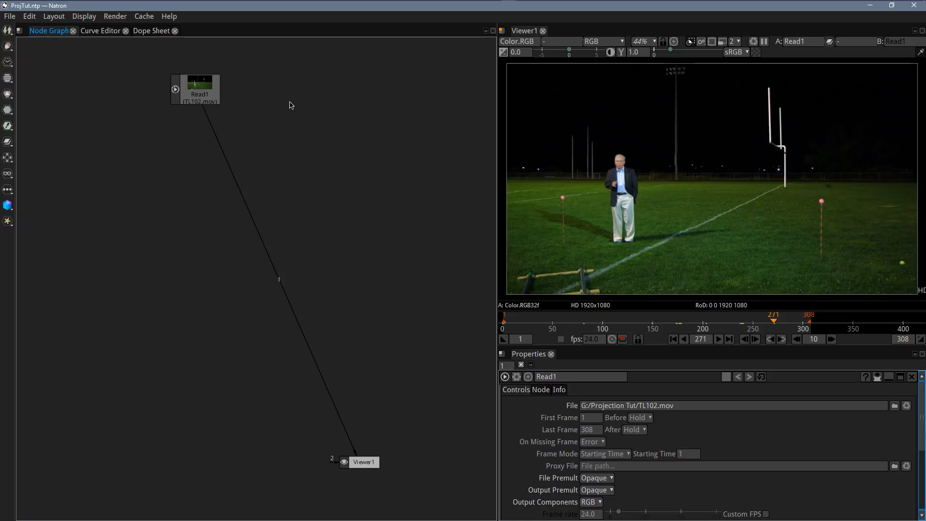
left_click_drag(198, 92, 176, 91)
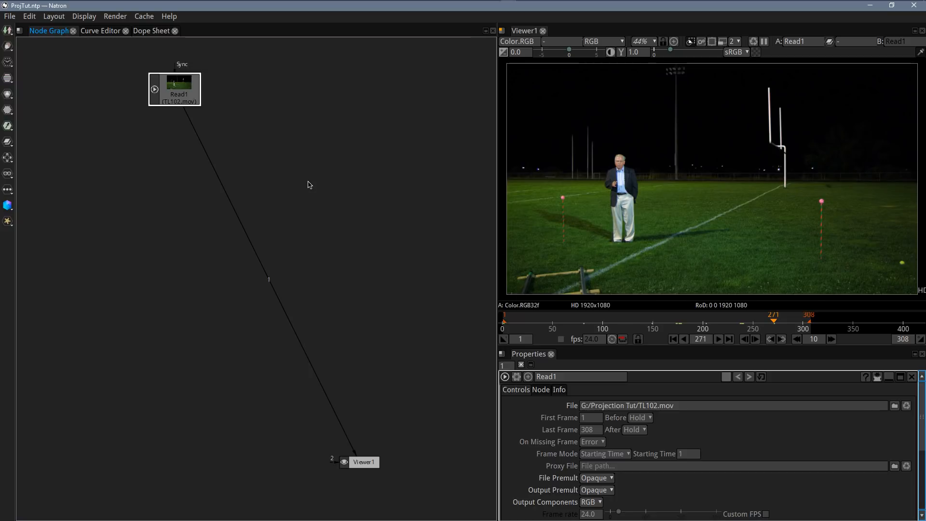
left_click(753, 318)
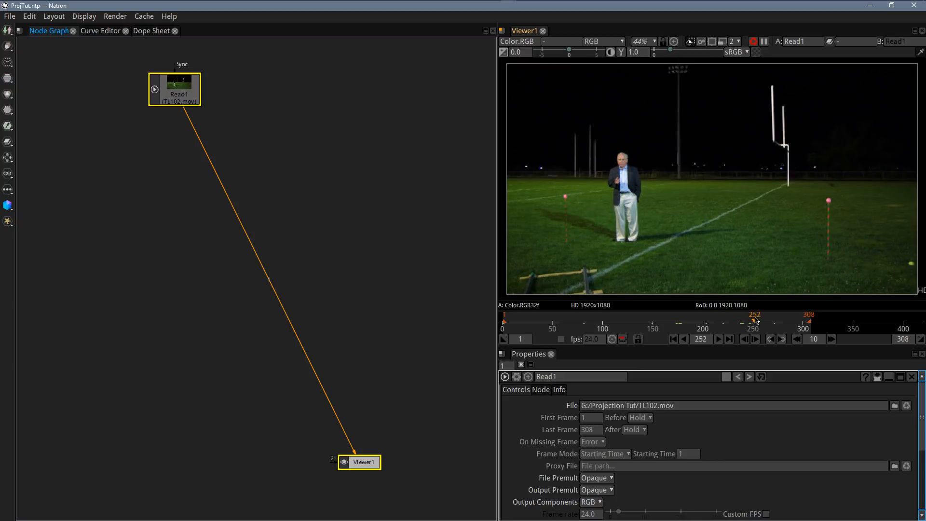
left_click_drag(755, 319, 731, 320)
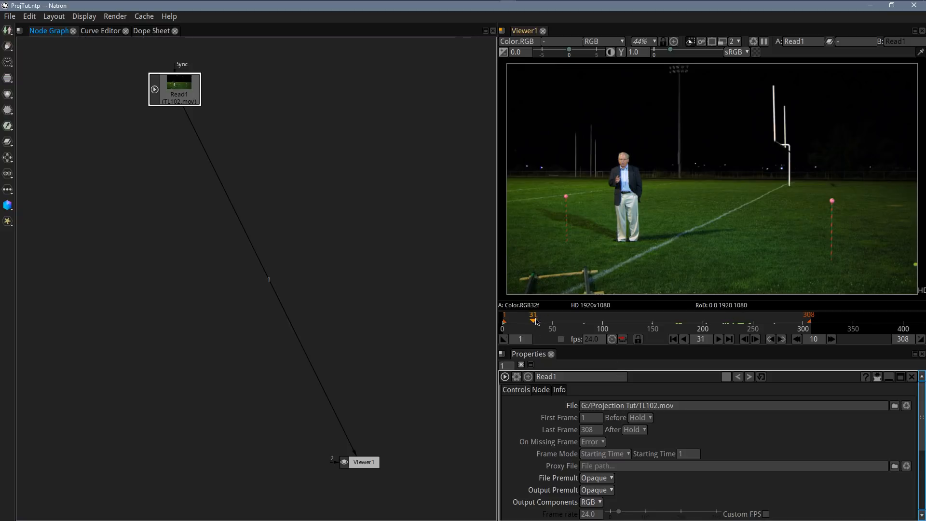
left_click_drag(534, 320, 544, 321)
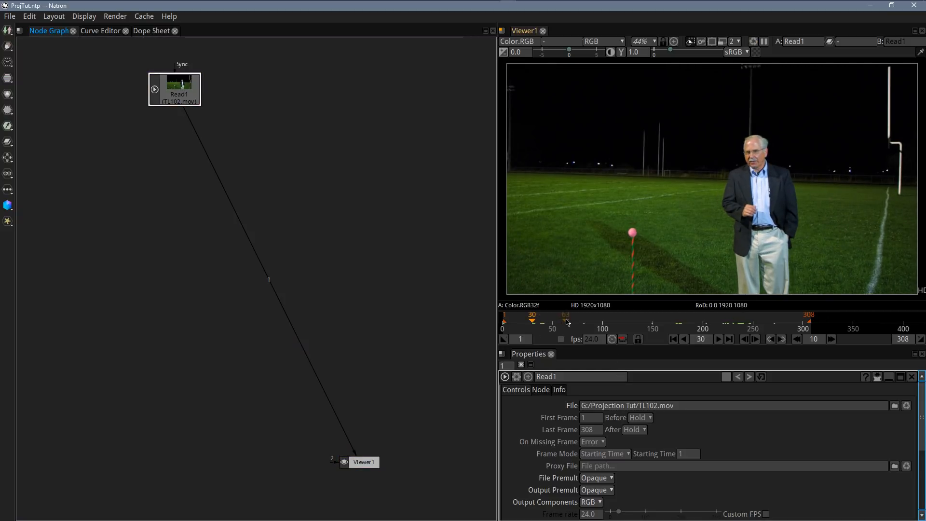
left_click_drag(563, 320, 590, 322)
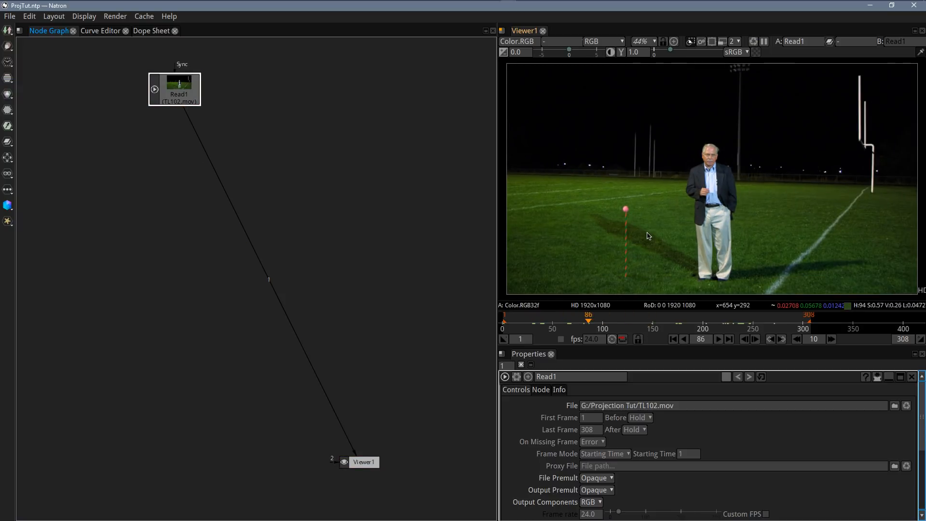
left_click_drag(546, 317, 519, 317)
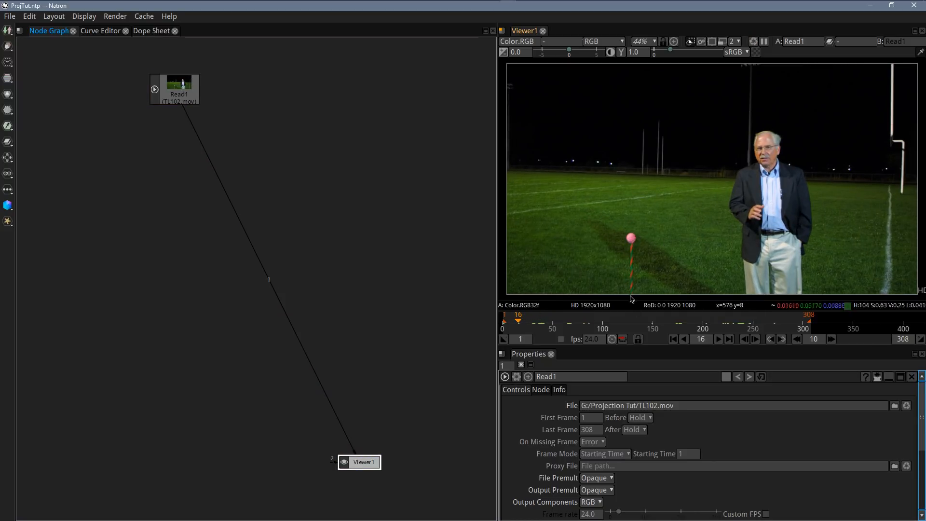
left_click(509, 322)
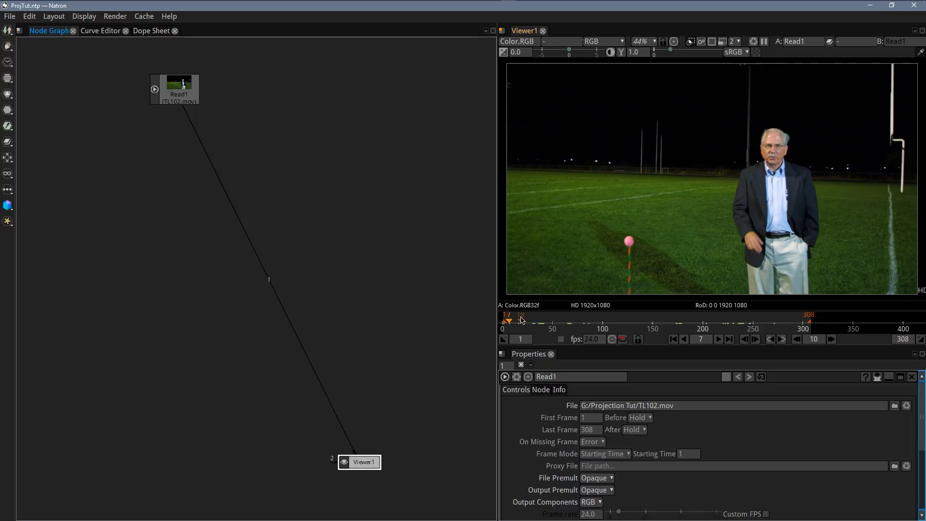
Step: Compare early, middle and late frames of the shot to examine how the markers, goal post and field shift
left_click_drag(522, 320, 774, 329)
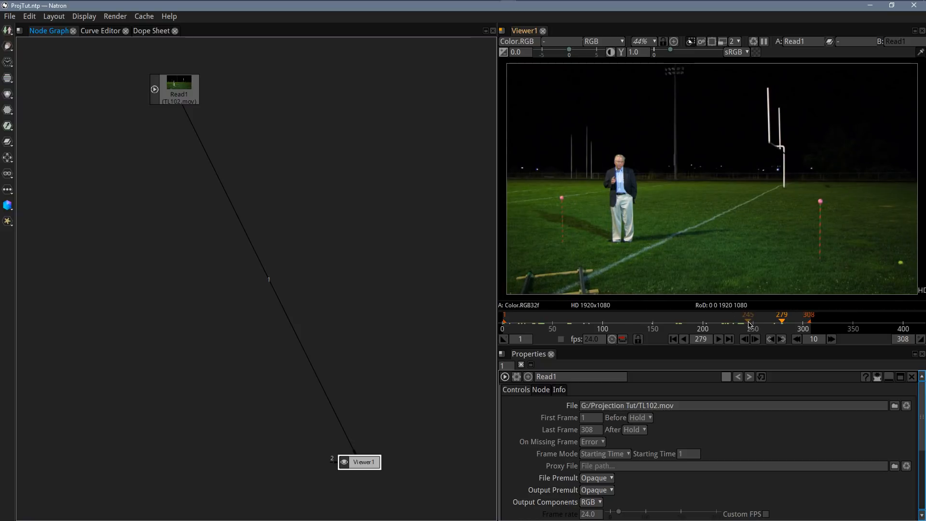
left_click(606, 322)
left_click_drag(607, 324, 585, 323)
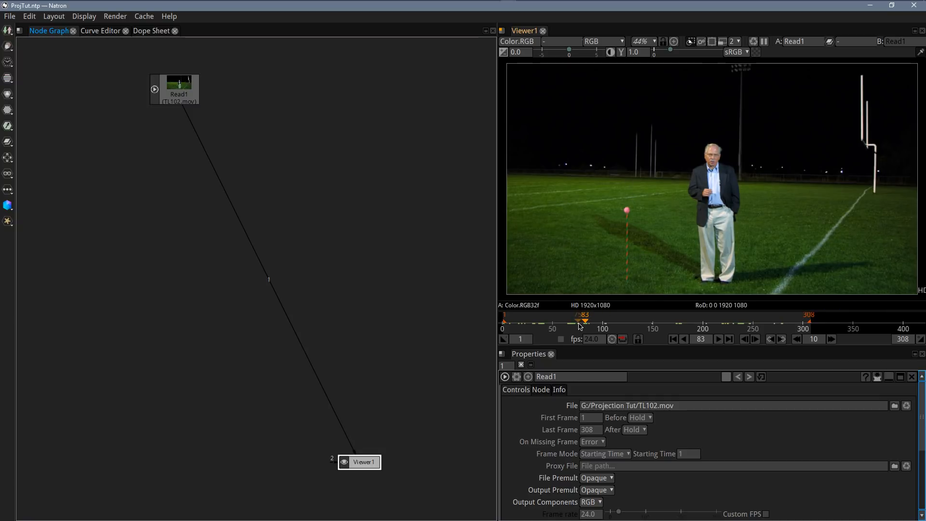
left_click_drag(583, 323, 508, 323)
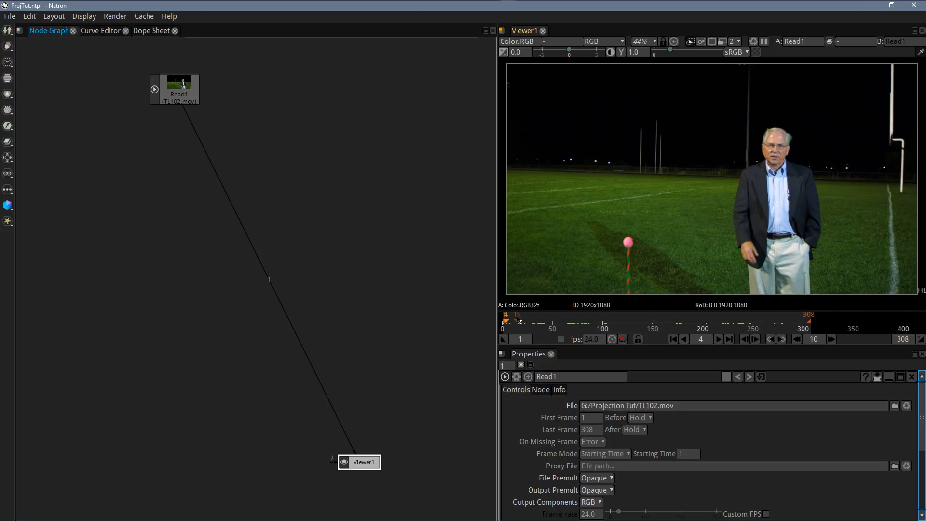
left_click_drag(523, 318, 708, 318)
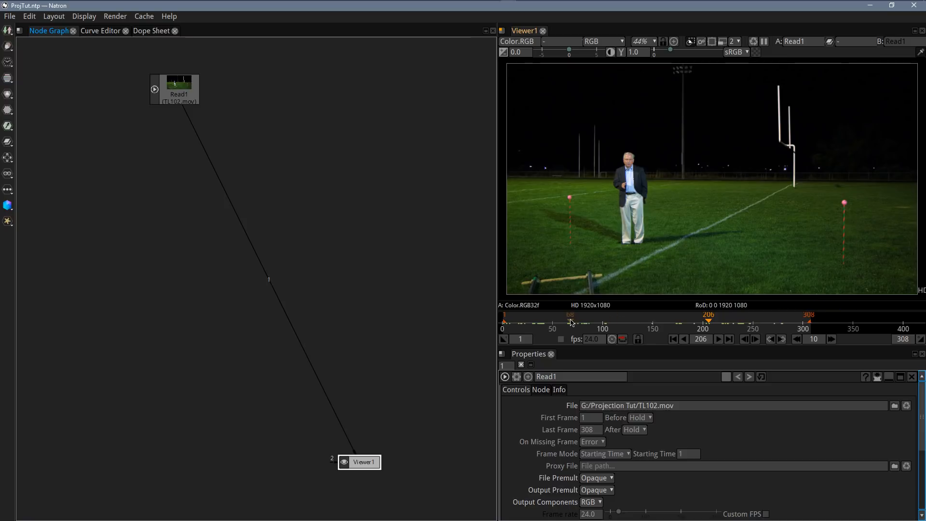
left_click_drag(571, 323, 746, 315)
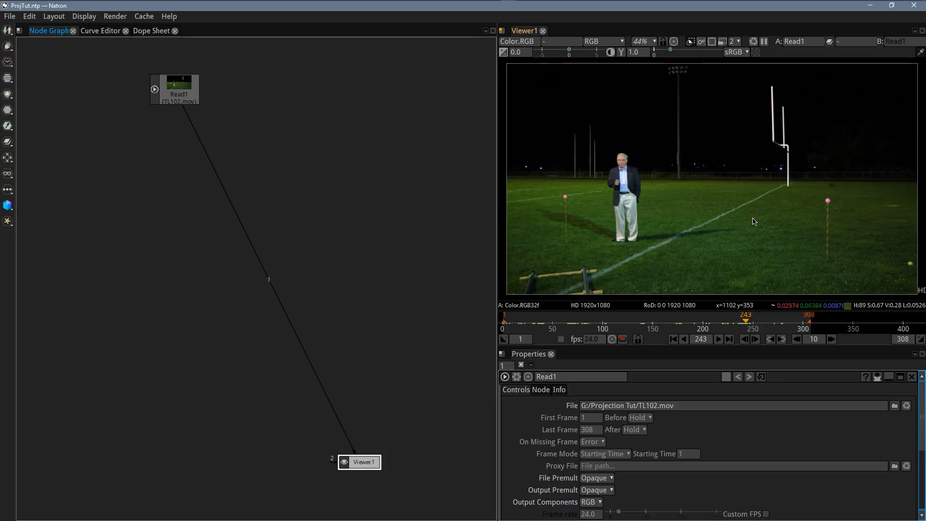
left_click_drag(728, 320, 703, 320)
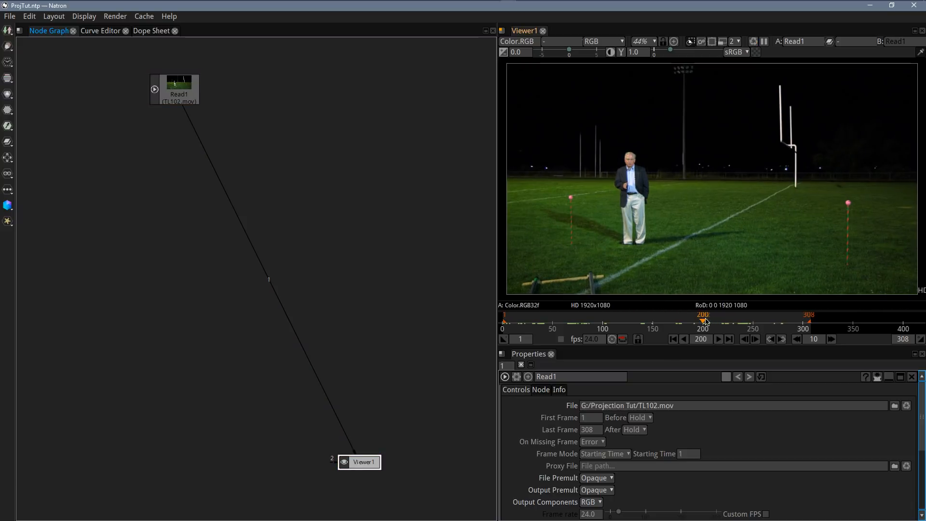
key("l")
key("k")
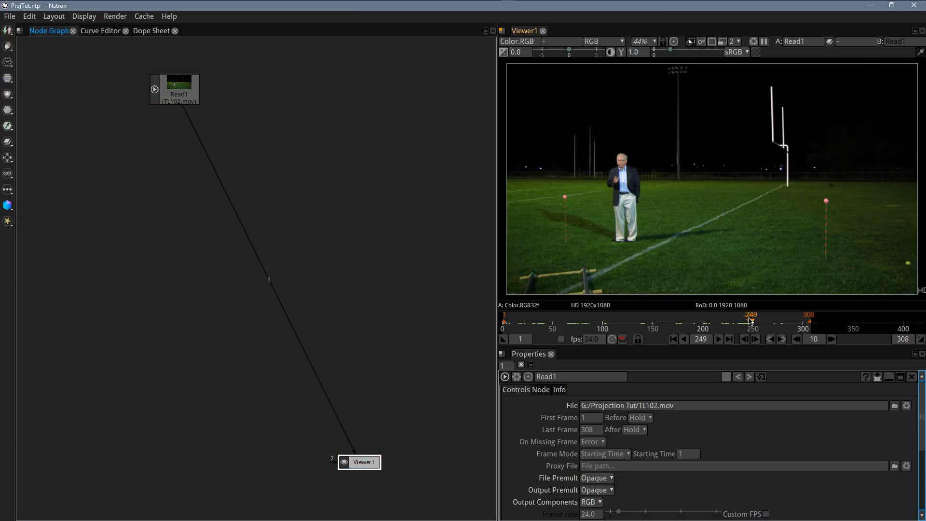
left_click_drag(750, 321, 730, 320)
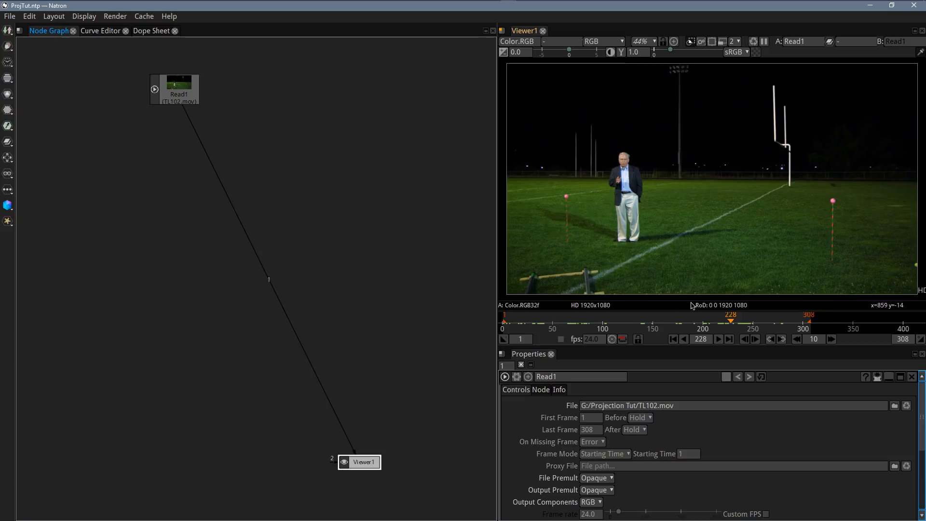
left_click_drag(690, 321, 669, 320)
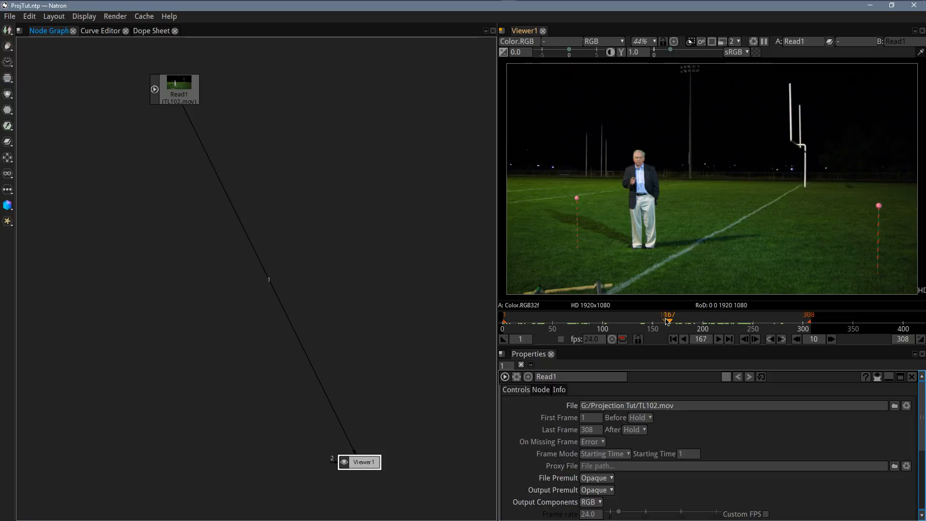
left_click_drag(669, 320, 787, 320)
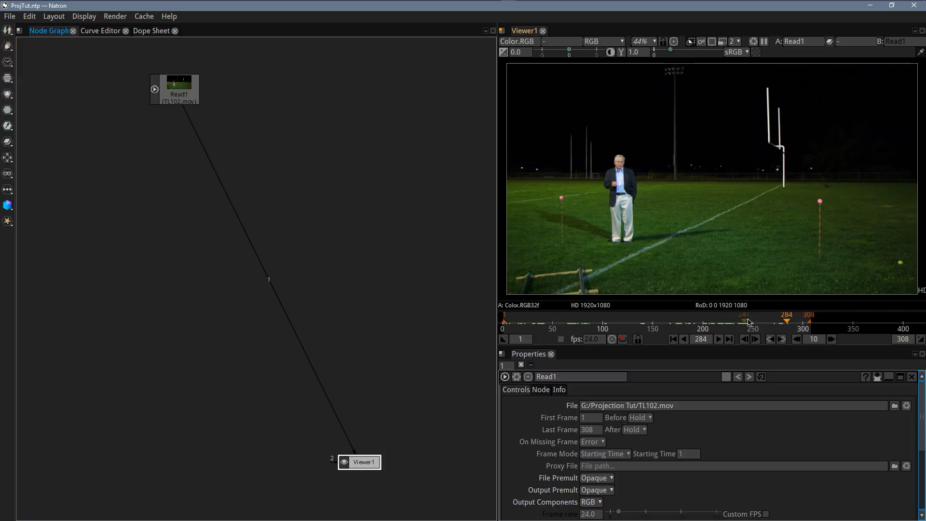
Step: Set the current frame to 192 and open the project settings
left_click(684, 322)
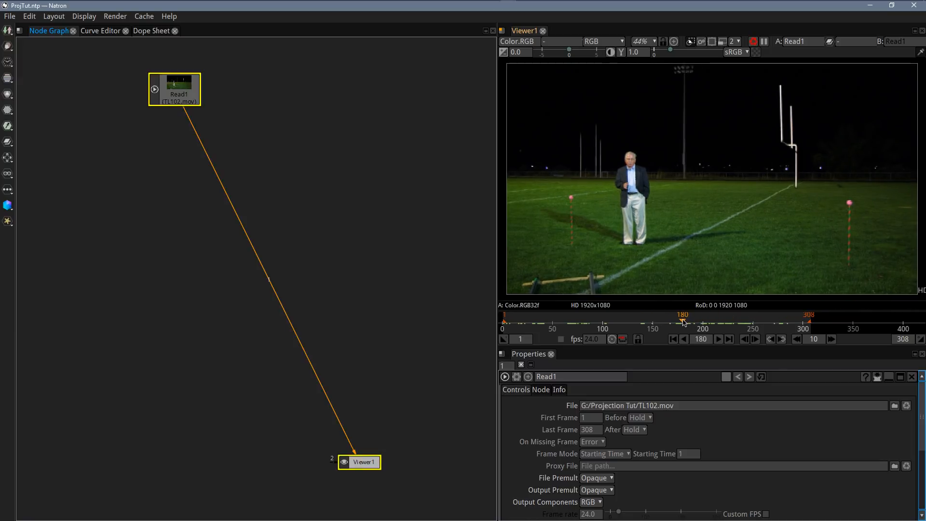
left_click_drag(683, 322, 696, 322)
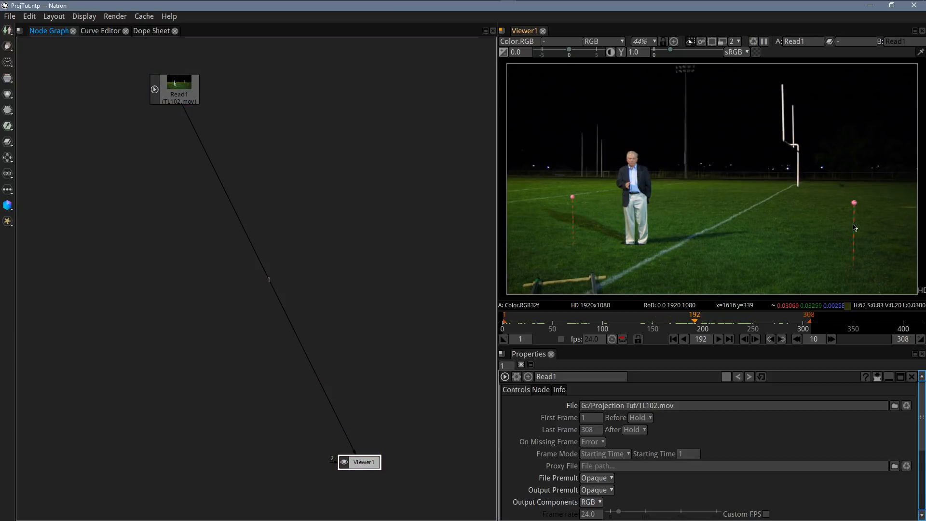
key("s")
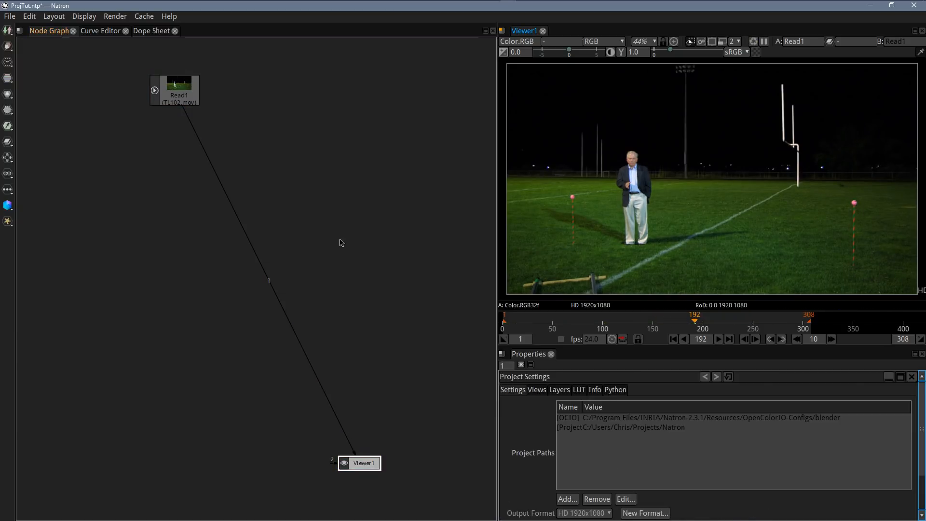
Step: Add a RotoPaint node between Read1 and Viewer1 and place it beside Read1
left_click(183, 95)
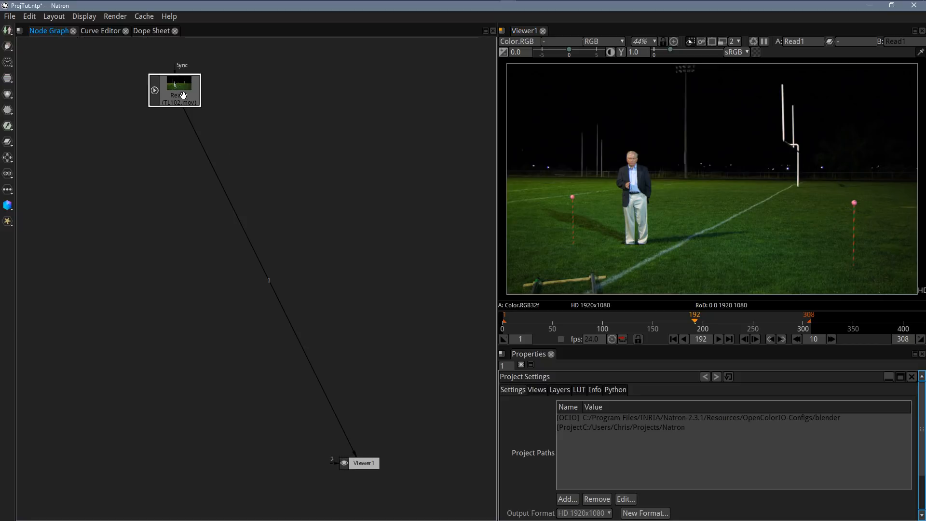
key("p")
left_click_drag(178, 126, 311, 89)
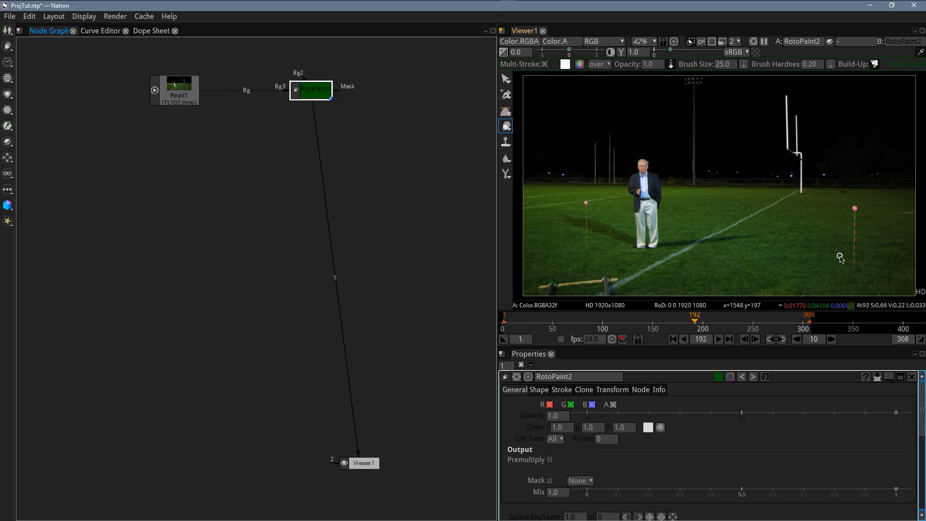
Step: Set the RotoPaint brush size to 61.39, then test a white stroke beside the pink marker and undo it
key("space")
scroll(716, 382, "up", 3)
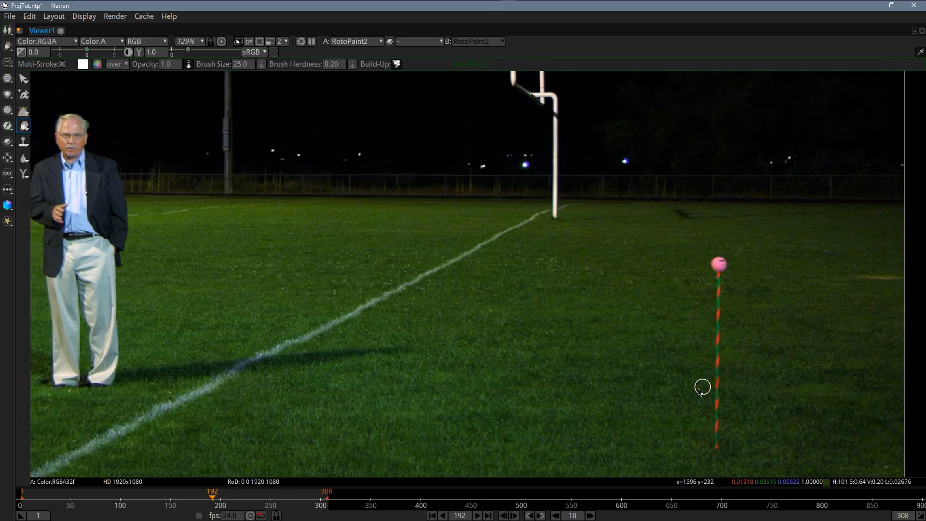
left_click_drag(526, 366, 569, 364)
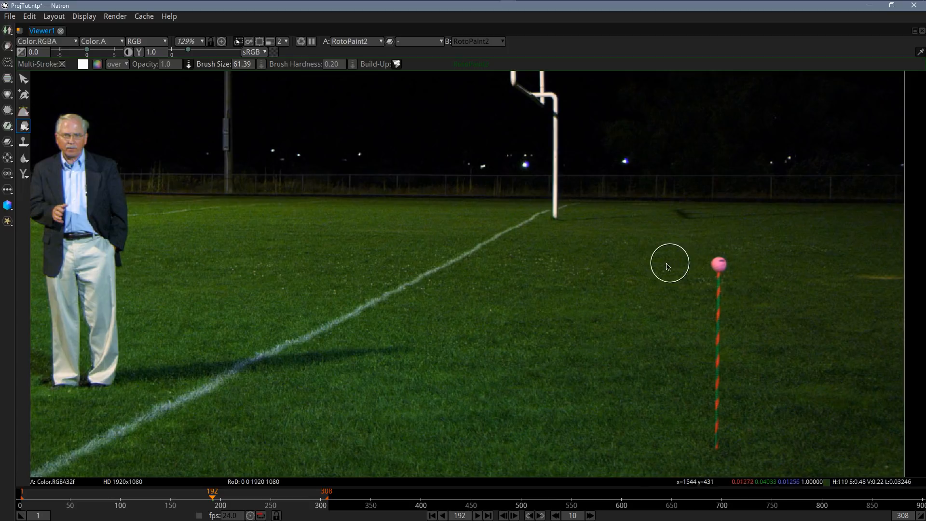
left_click_drag(654, 263, 701, 265)
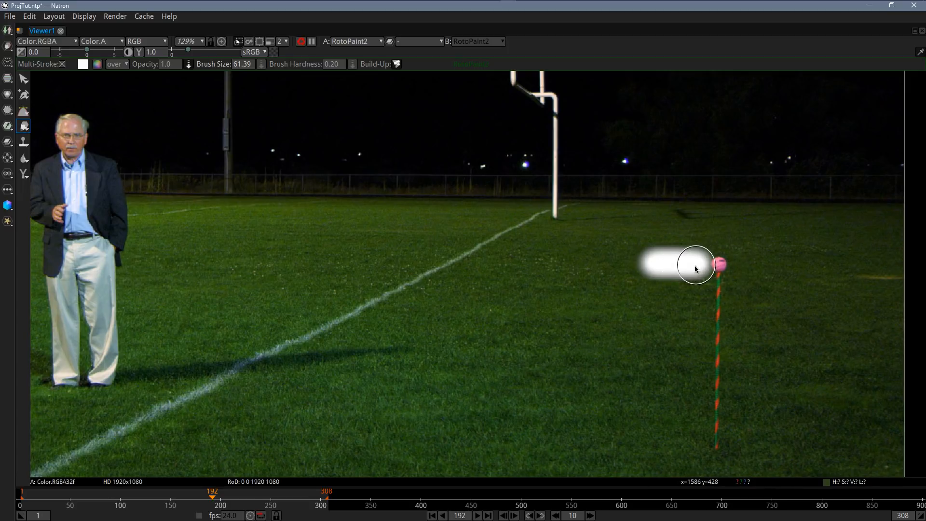
key("ctrl+z")
Step: Clone neighbouring grass over the pink ball and its striped pole on frame 192 to remove the marker
left_click(25, 141)
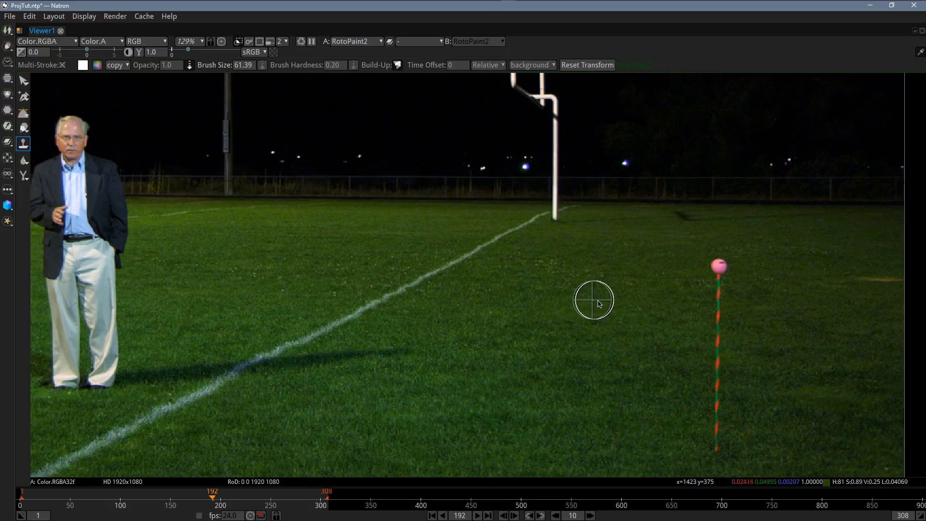
left_click_drag(593, 302, 660, 303, "ctrl")
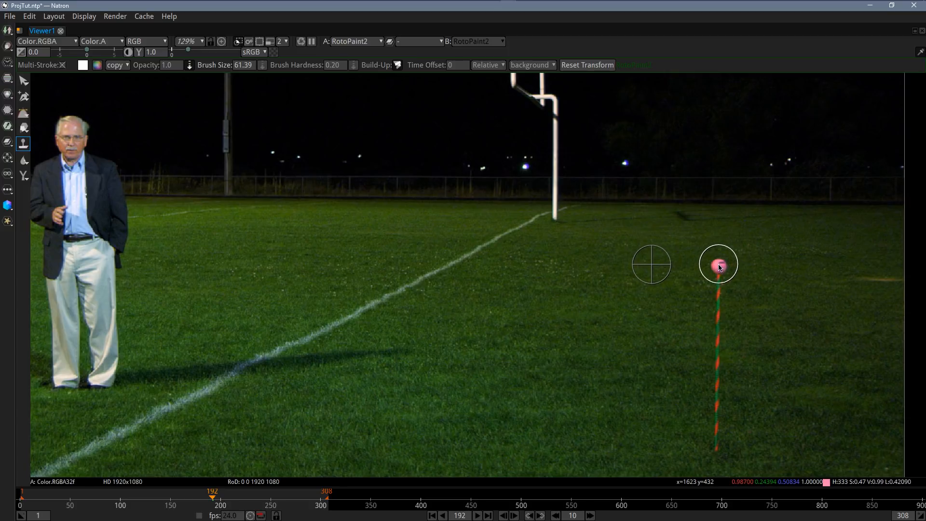
left_click_drag(719, 264, 717, 446)
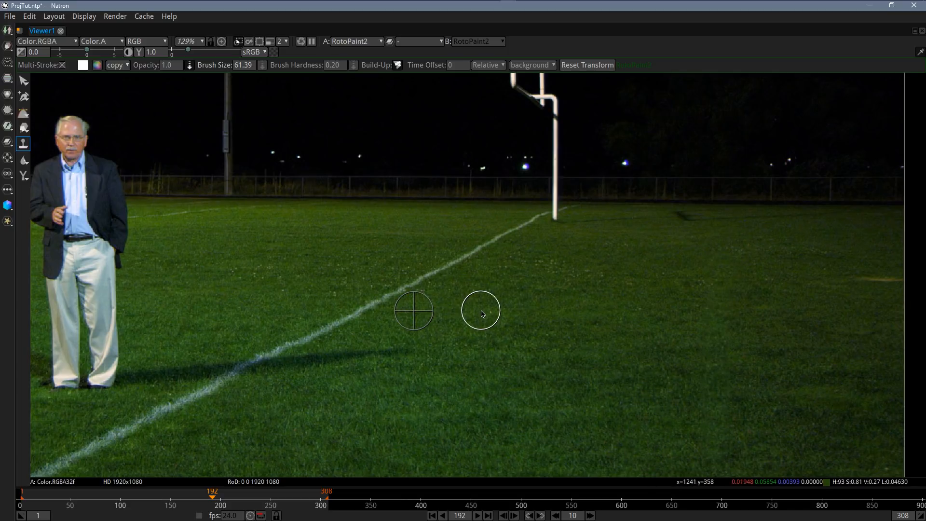
key("space")
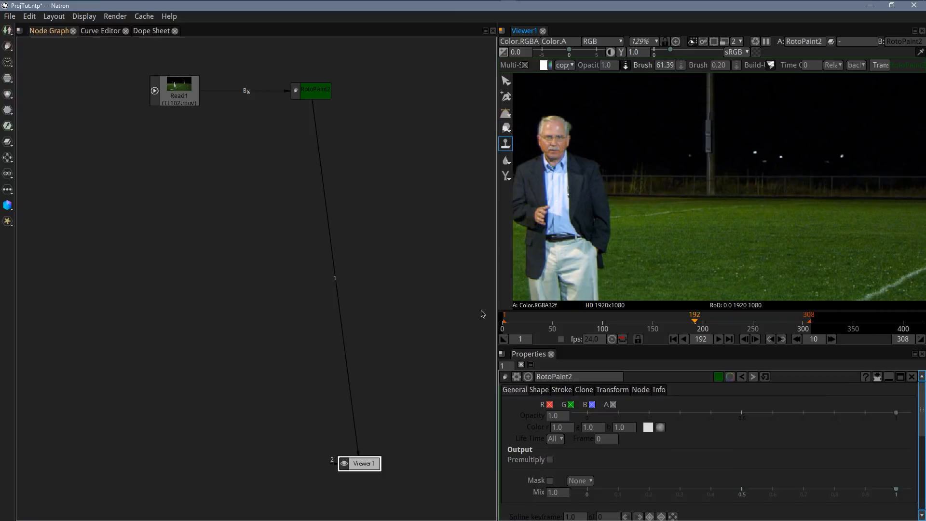
Step: Add a Write node to RotoPaint2's output that saves to Right192.png in the G:/Projection Tut folder
left_click(321, 95)
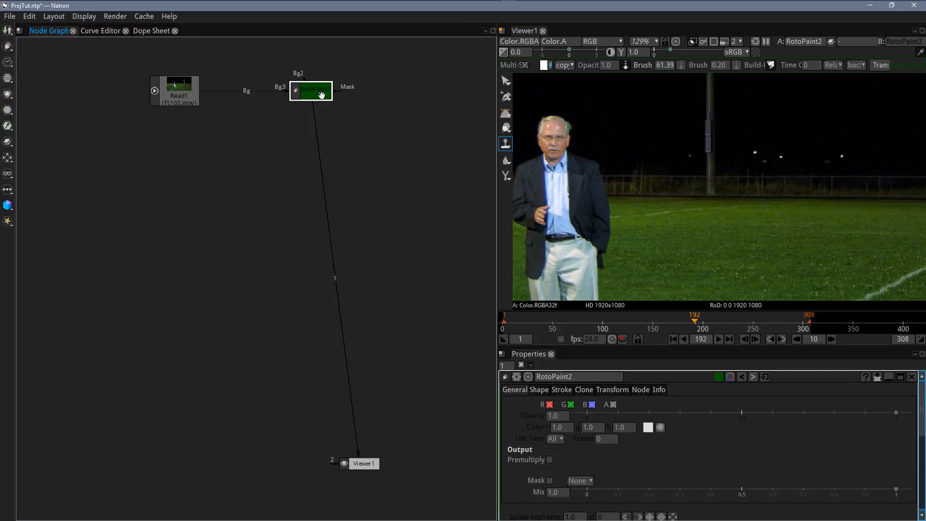
key("w")
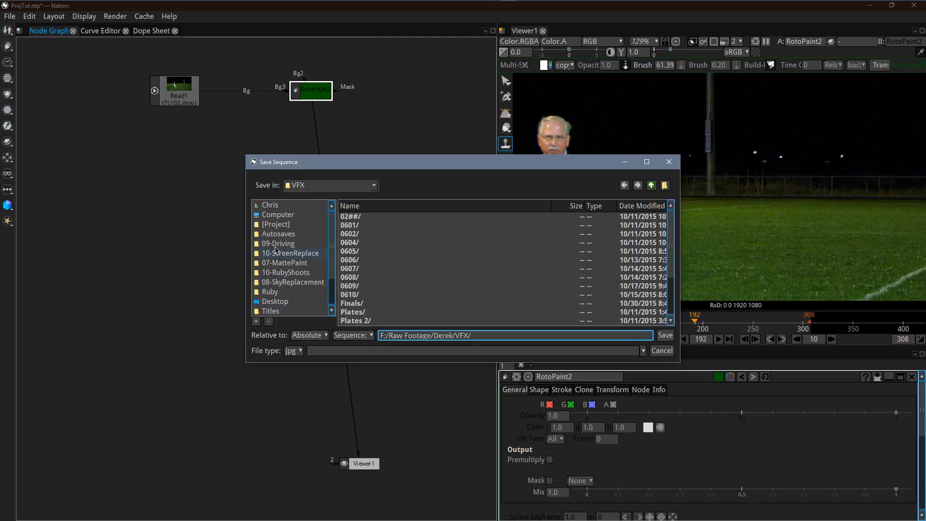
left_click(279, 215)
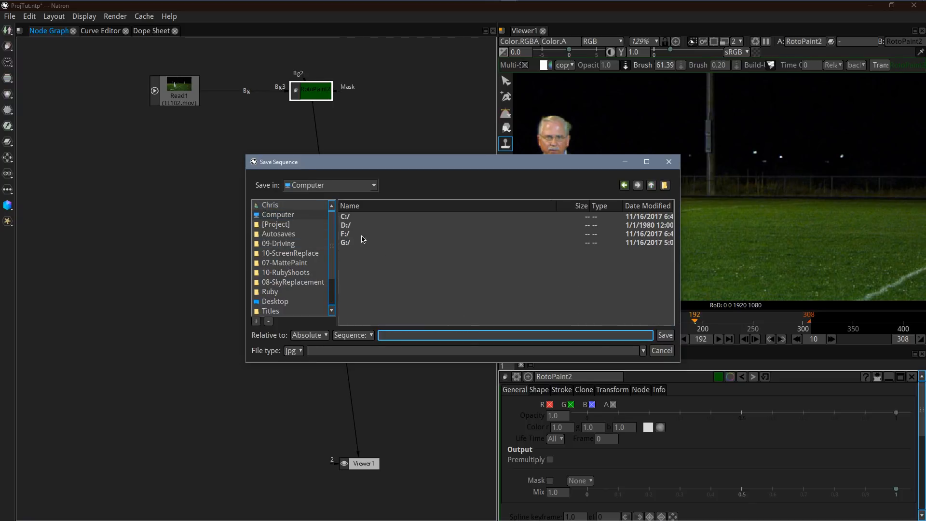
double_click(349, 242)
double_click(362, 277)
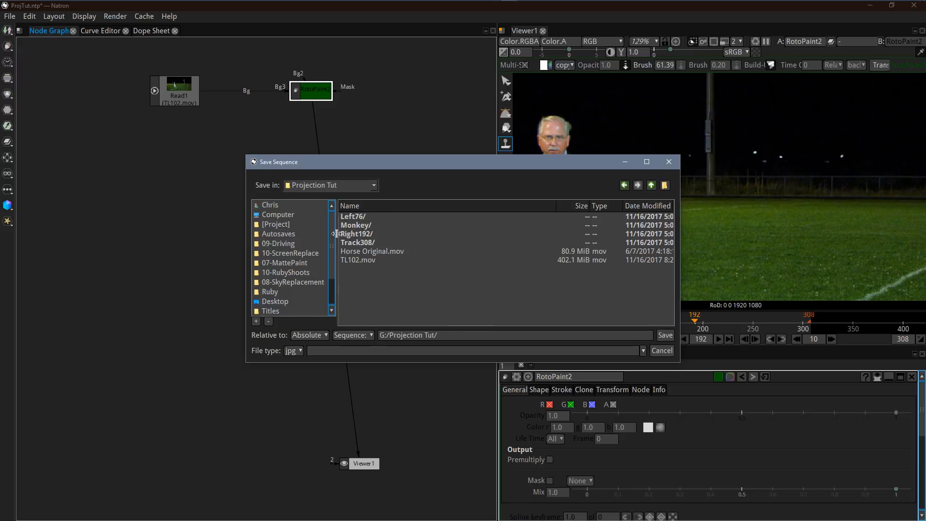
left_click(350, 235)
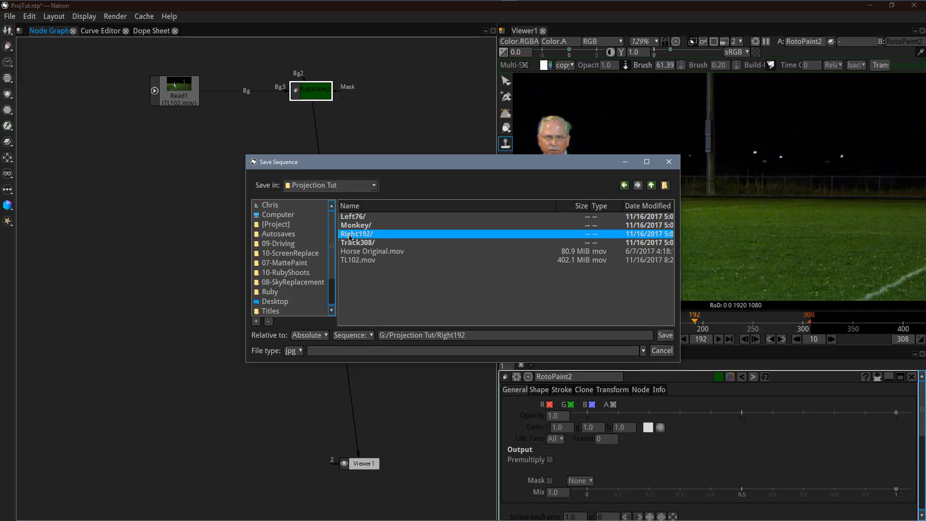
double_click(350, 235)
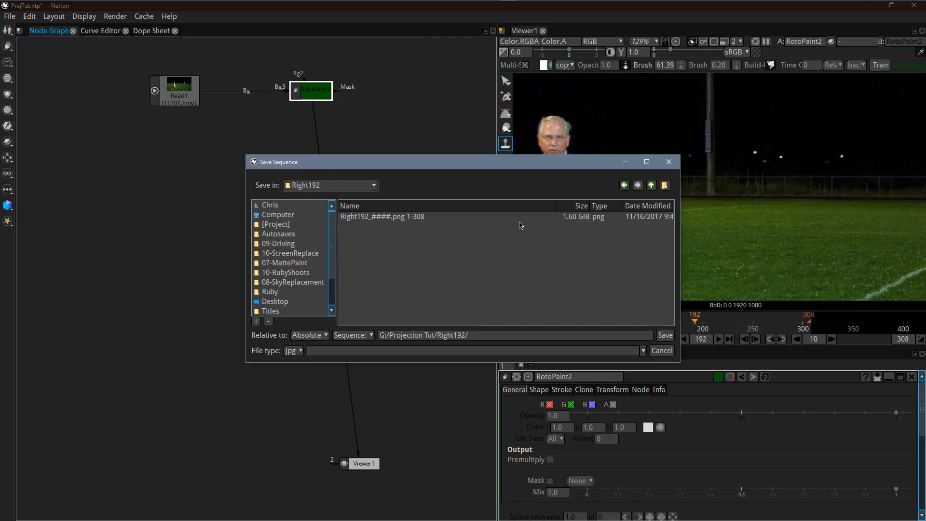
left_click(651, 186)
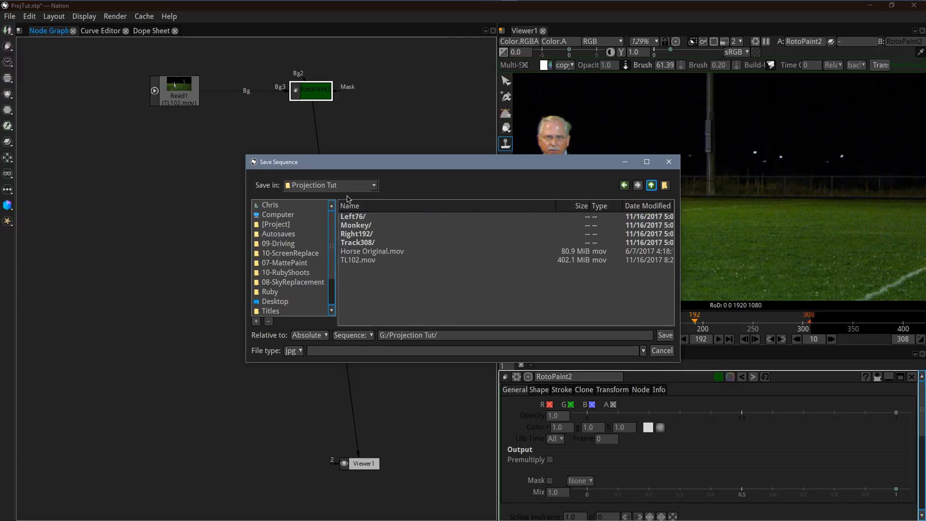
left_click(442, 336)
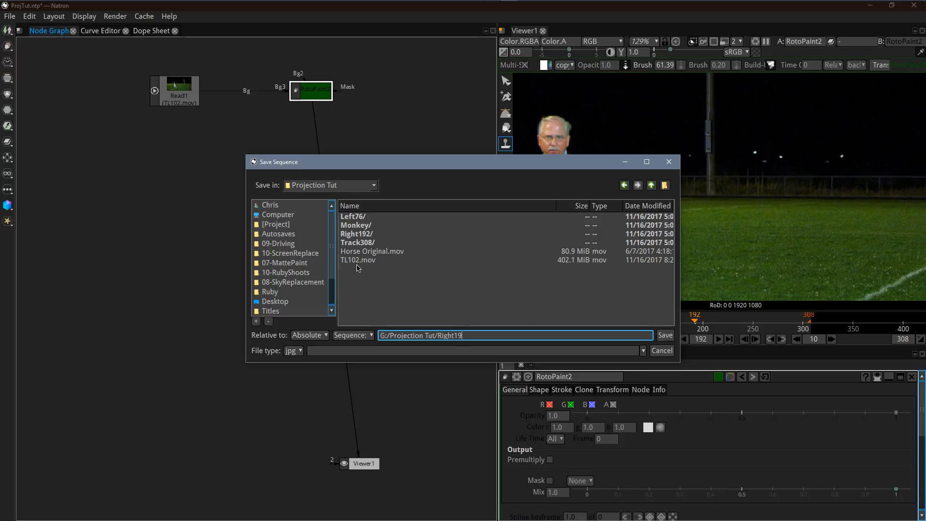
type("Right192.png")
key("Return")
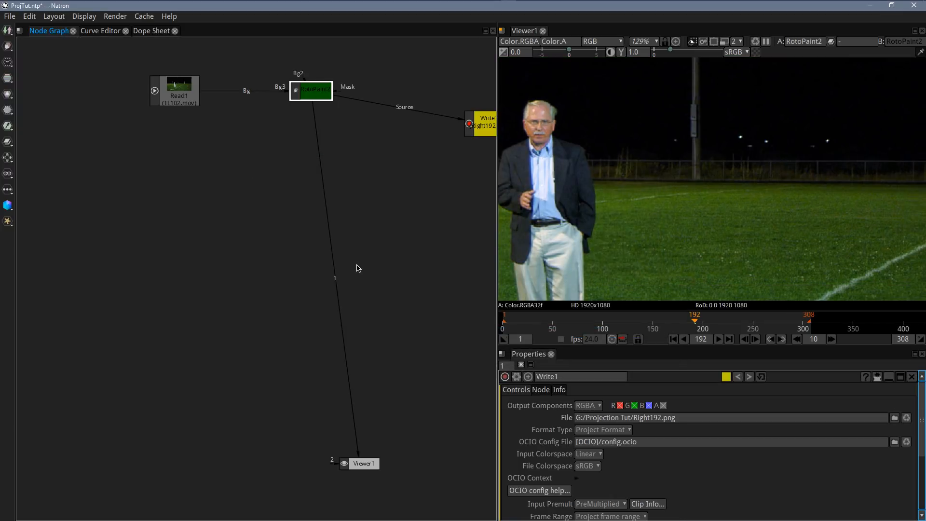
Step: Enlarge the node settings area and set Write1's output components to RGB
left_click(659, 405)
left_click_drag(661, 350, 660, 193)
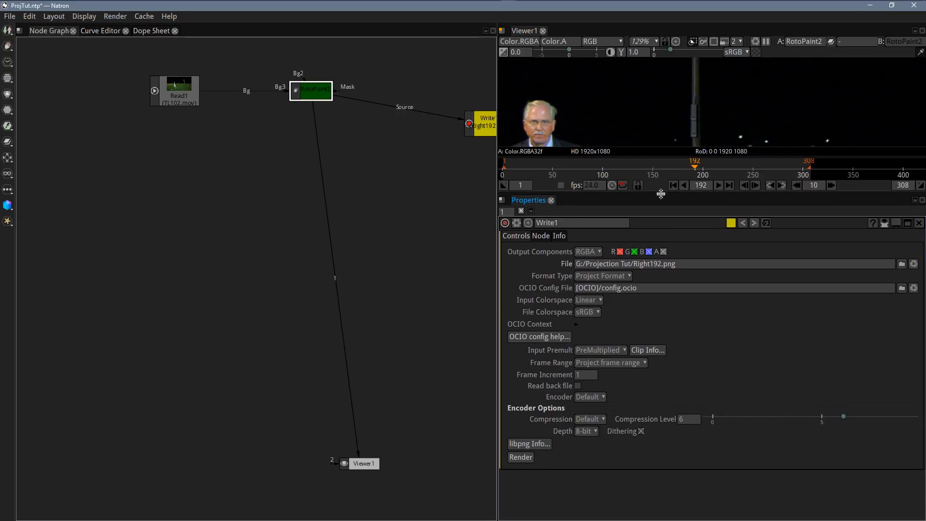
left_click(596, 252)
left_click(592, 265)
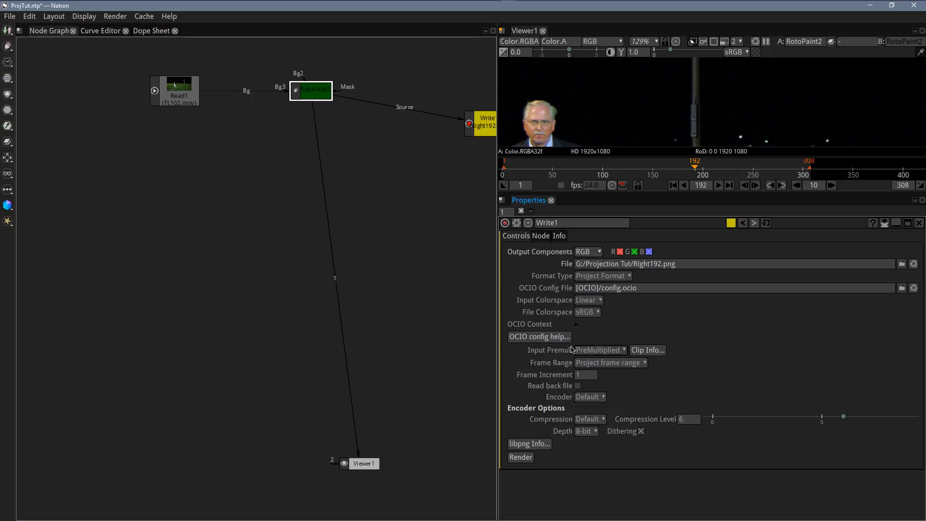
Step: Set Write1's frame range to Manual with both first and last frame at 192
left_click(593, 367)
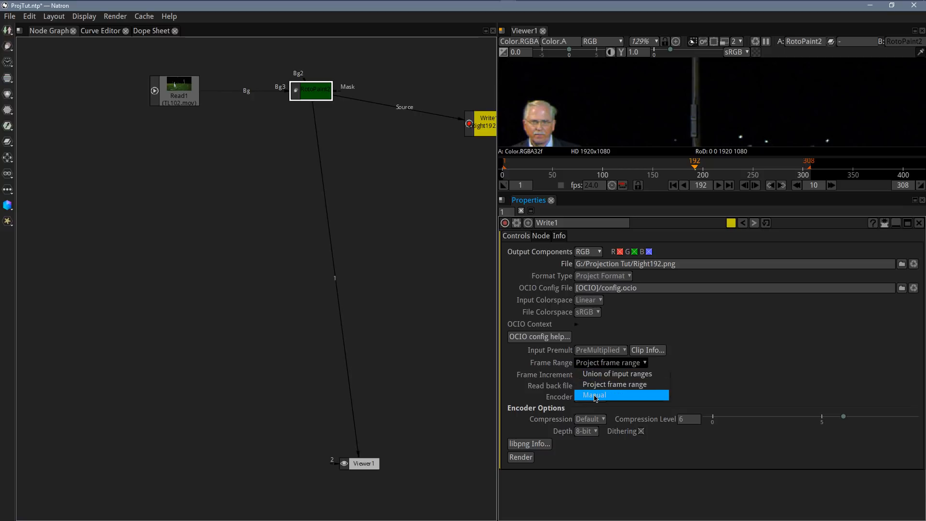
left_click(592, 382)
left_click(590, 374)
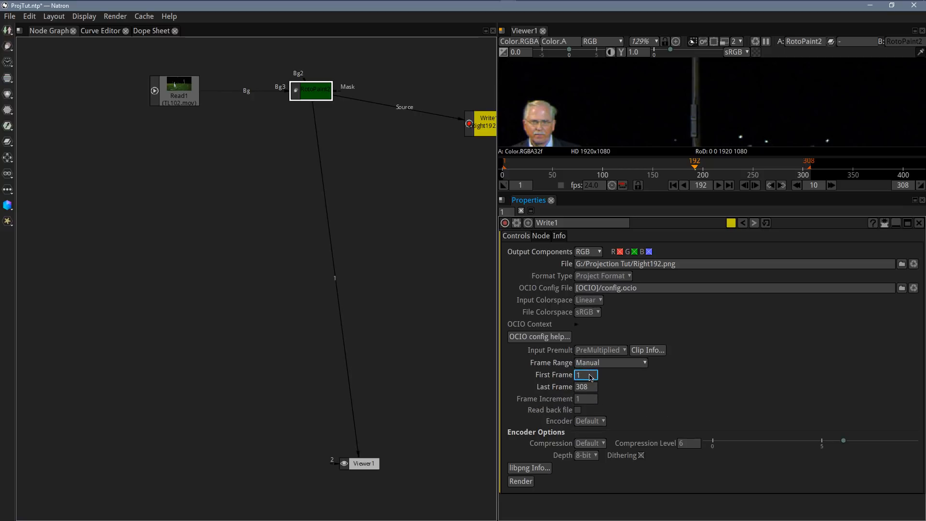
type("92")
key("Tab")
type("1")
left_click(658, 399)
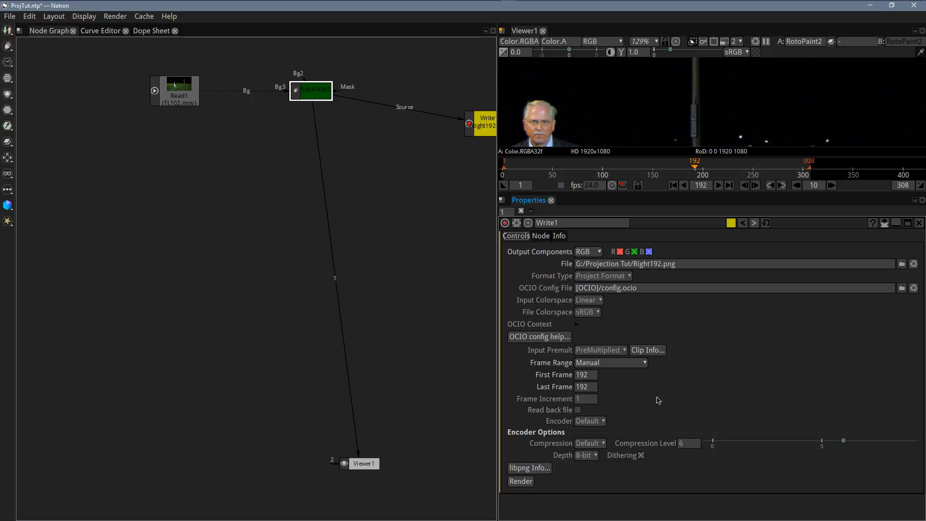
Step: Set Write1's PNG depth to 16-bit, render the frame and return to the node graph
left_click(586, 455)
left_click(592, 477)
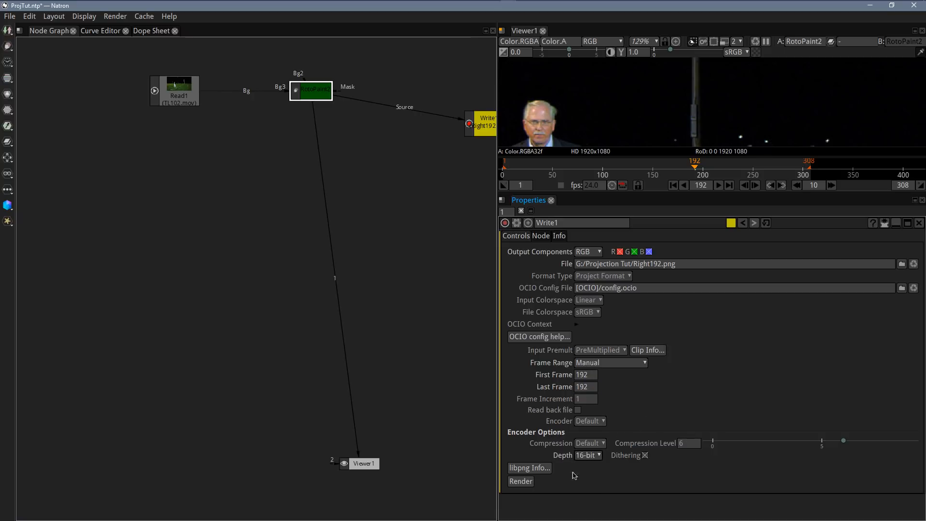
left_click(521, 482)
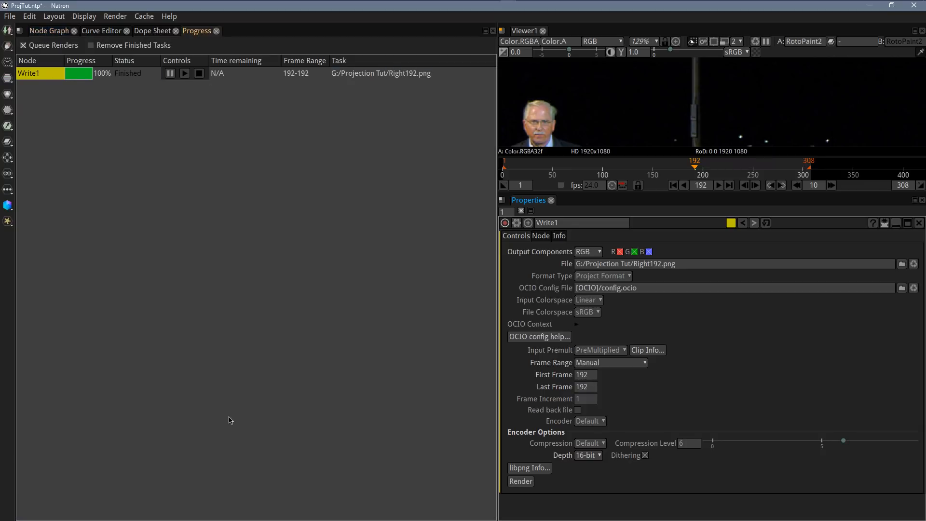
left_click(49, 30)
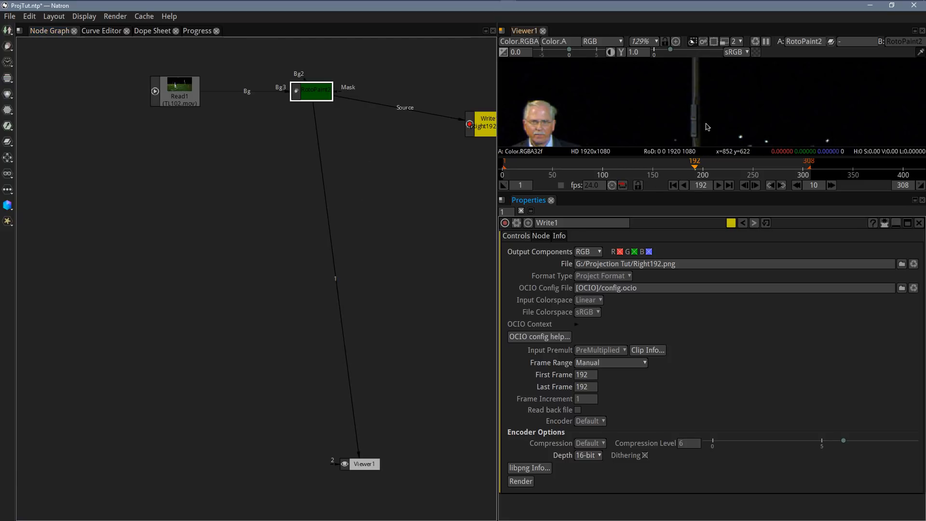
Step: Go to frame 305 and examine the whole field with its tracking markers in the maximized viewer
key("space")
scroll(310, 358, "down", 3)
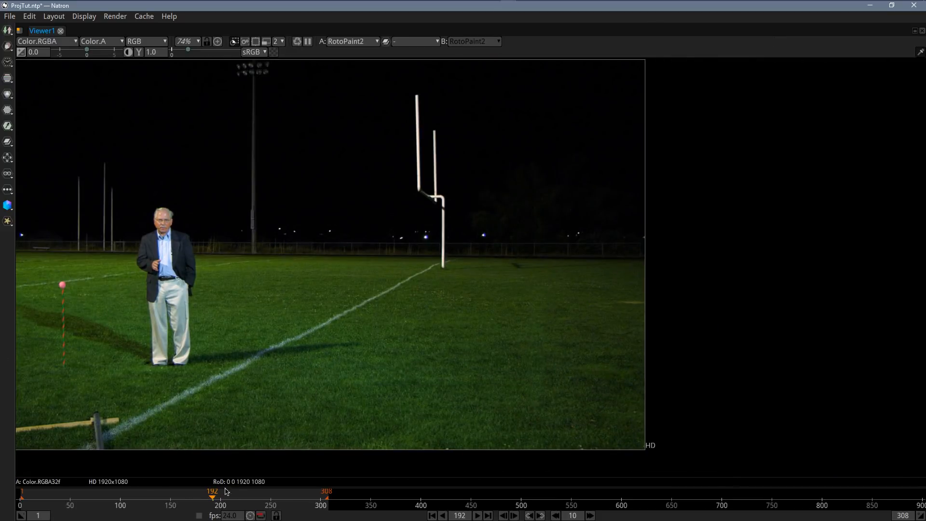
left_click(326, 500)
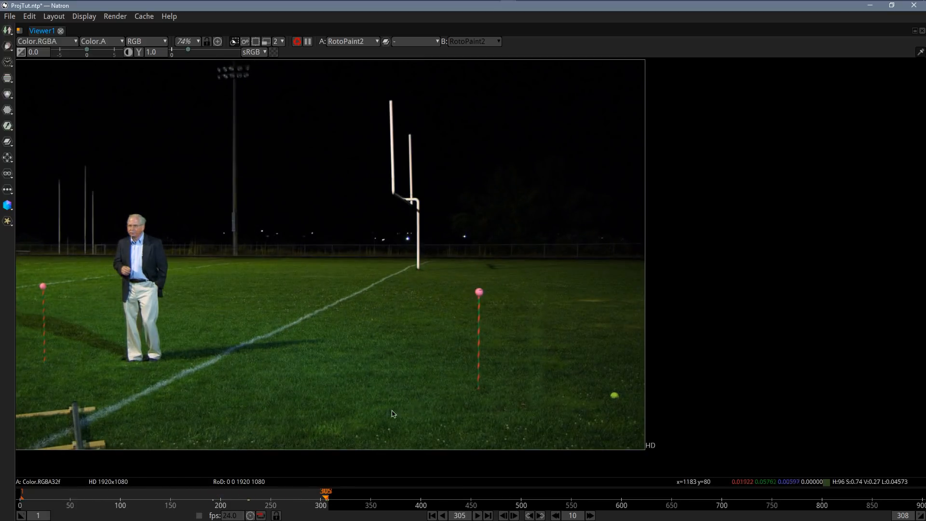
left_click_drag(224, 382, 366, 378)
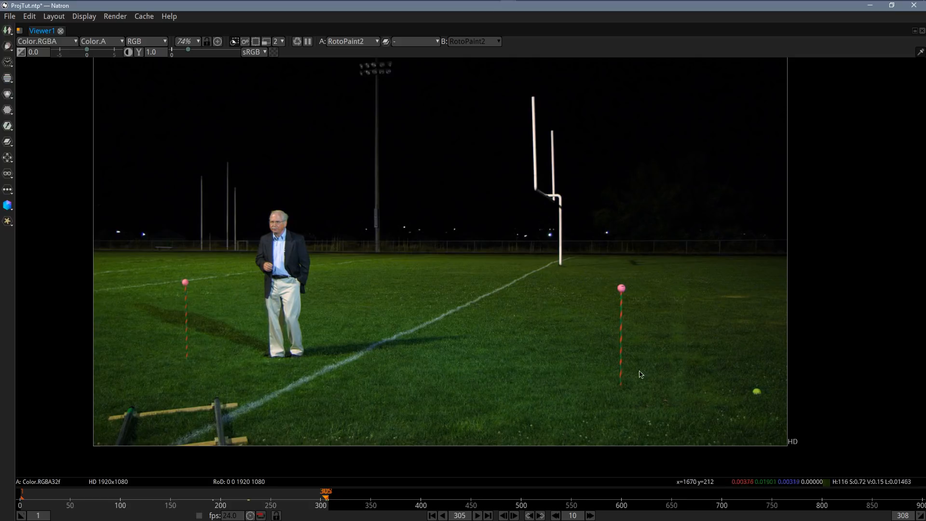
key("space")
Step: Add a second RotoPaint node, connect its Bg input to Read1 and place it below RotoPaint2
left_click(254, 199)
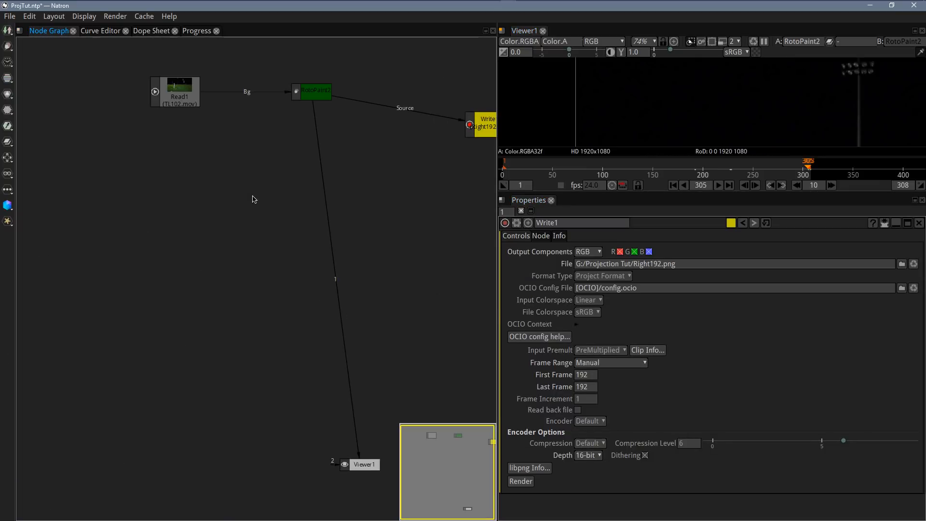
key("p")
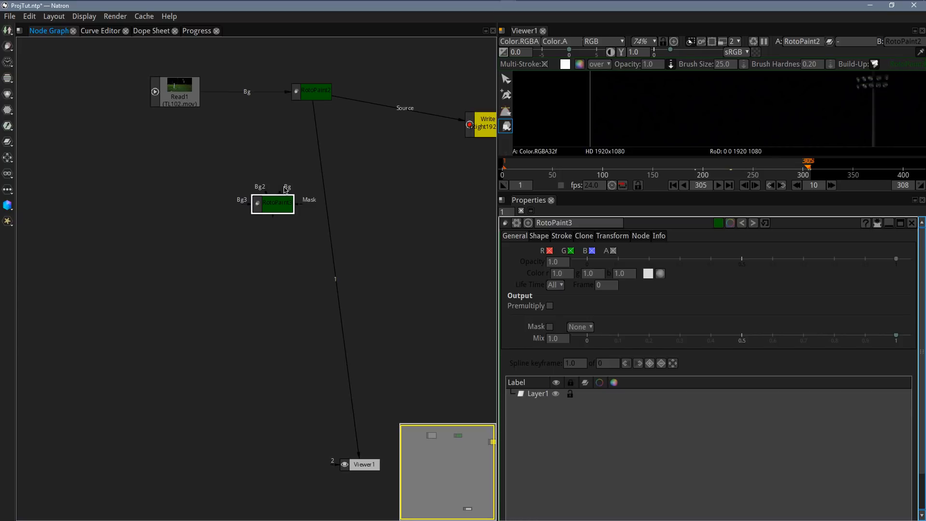
left_click_drag(287, 191, 310, 125)
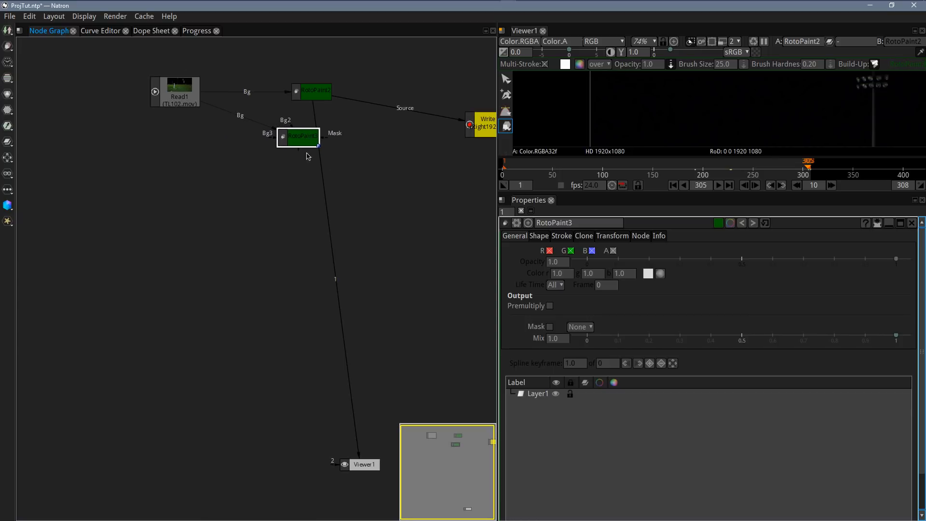
Step: Add a third RotoPaint node with its Bg input connected to Read1 and stack it below the second one
left_click(304, 219)
key("p")
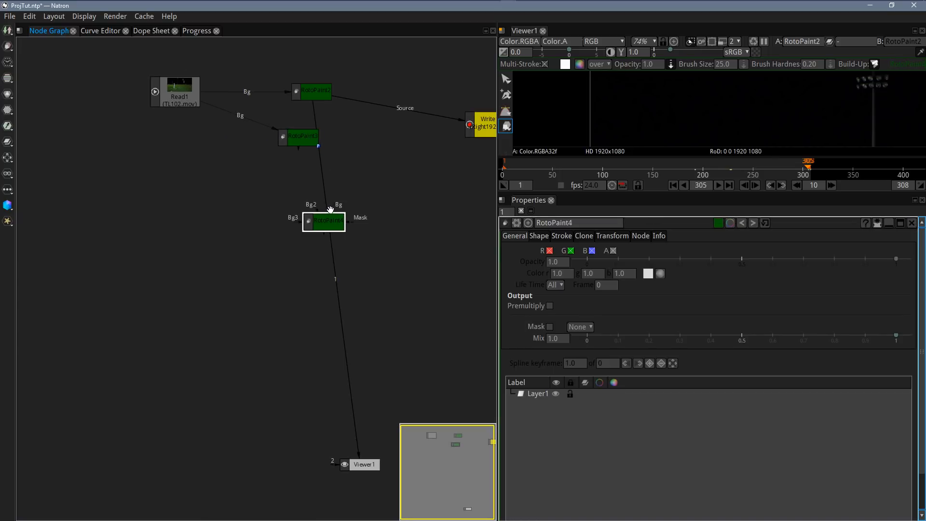
left_click_drag(337, 202, 143, 92)
left_click_drag(308, 140, 307, 134)
left_click_drag(316, 221, 298, 164)
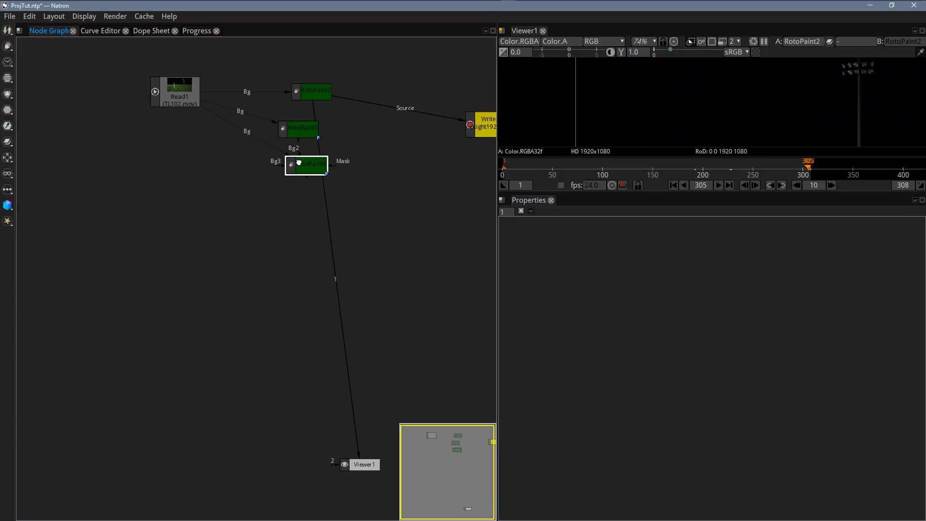
Step: Move Write1 closer to the RotoPaint nodes and align the two new RotoPaint nodes under RotoPaint2
left_click_drag(477, 124, 369, 124)
left_click_drag(299, 129, 313, 127)
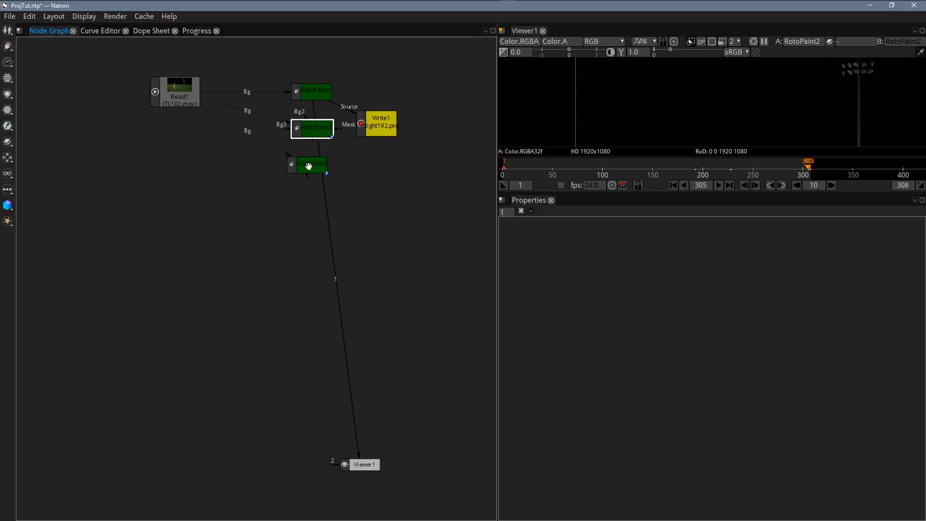
left_click_drag(308, 169, 313, 170)
Step: Enclose the three RotoPaint nodes and Write1 in a Backdrop labelled CleanPlates
left_click_drag(258, 46, 431, 225)
key("Tab")
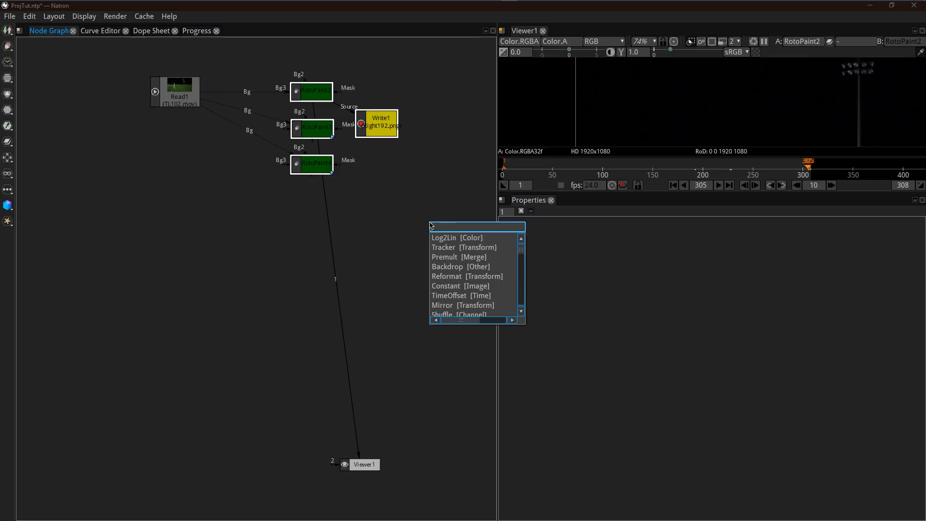
type("back")
left_click(462, 238)
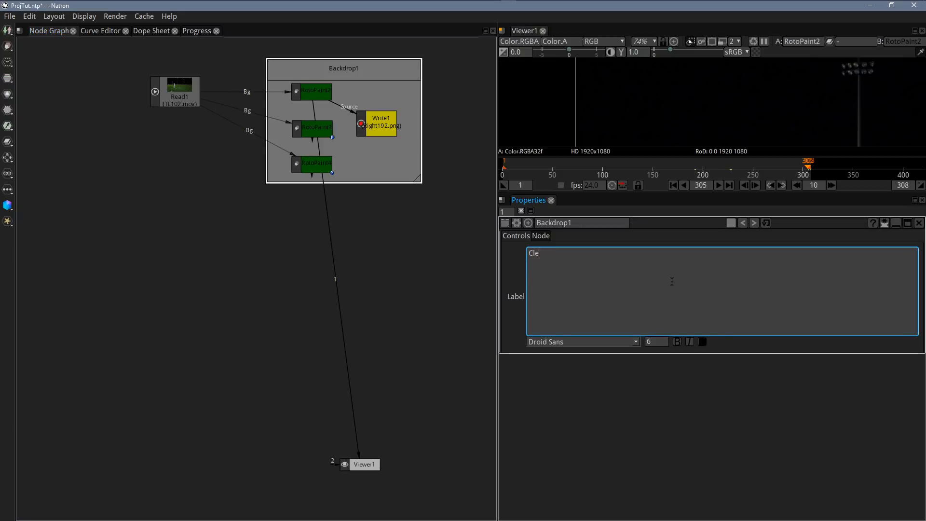
type("CleanPlates")
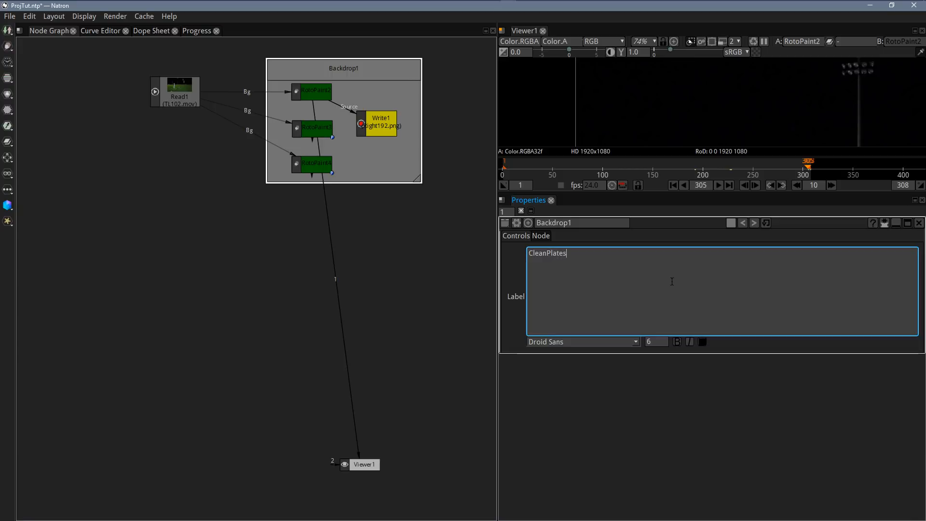
Step: Set the font size of the backdrop's CleanPlates label to 10
key("shift+Left")
key("shift+Left")
key("shift+Left")
key("shift+Left")
key("shift+Left")
key("shift+Left")
key("shift+Left")
key("shift+Left")
key("shift+Left")
key("shift+Left")
key("shift+Left")
key("Tab")
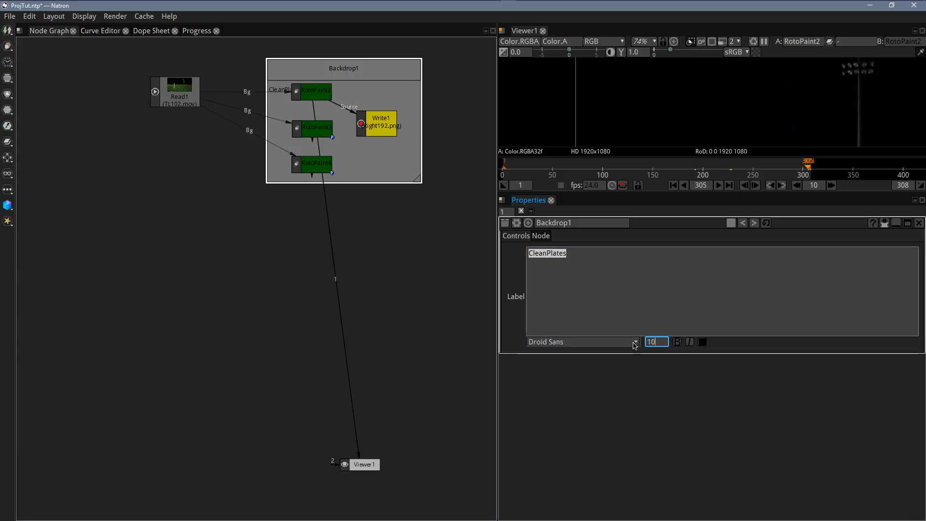
key("Return")
left_click(235, 324)
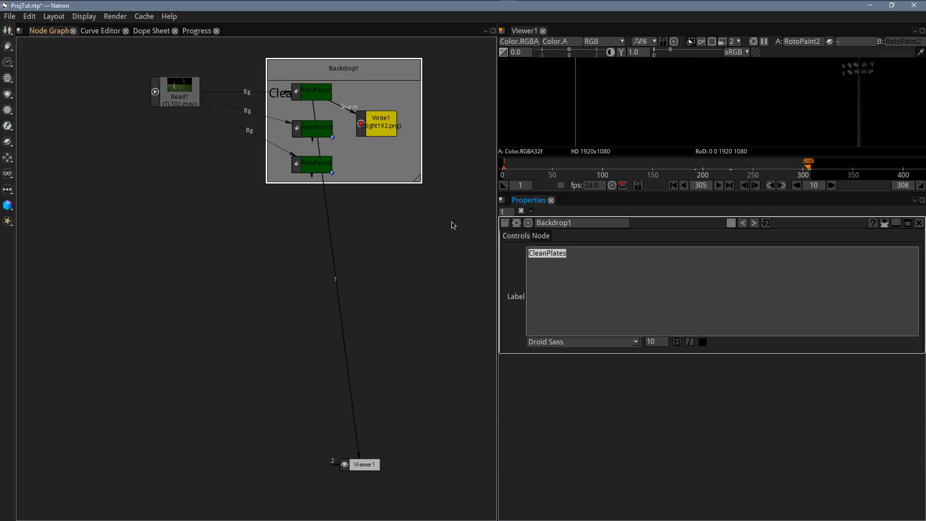
Step: Reposition the backdrop and its nodes to clear the CleanPlates label, widening the backdrop to enclose Write1
mouse_move(410, 78)
left_mouse_down()
mouse_move(406, 105)
mouse_move(406, 97)
left_mouse_up()
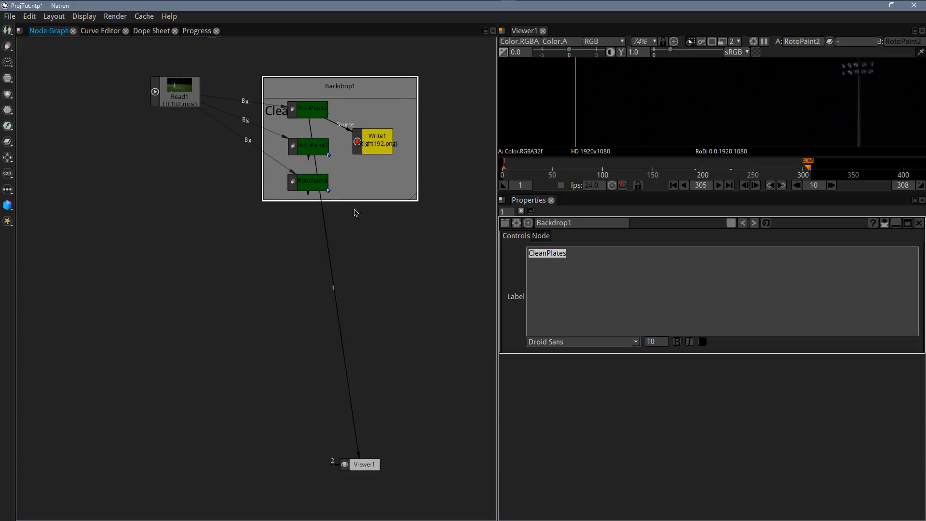
left_click(360, 187)
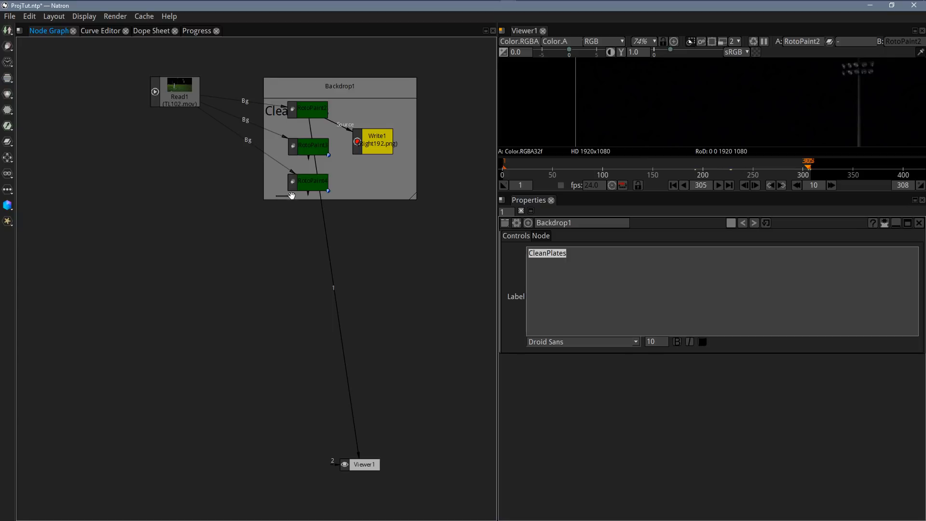
left_click_drag(291, 195, 413, 81)
left_click_drag(297, 111, 342, 112)
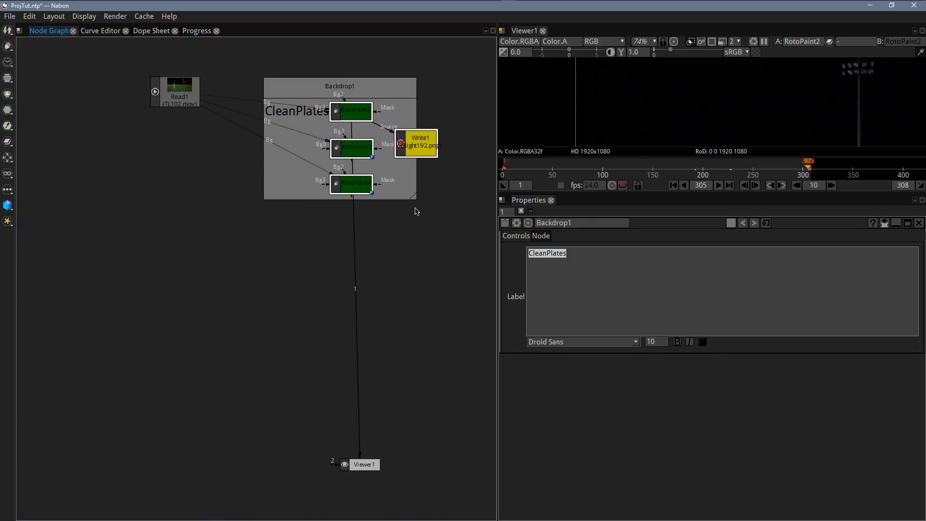
left_click_drag(414, 197, 450, 202)
left_click(444, 269)
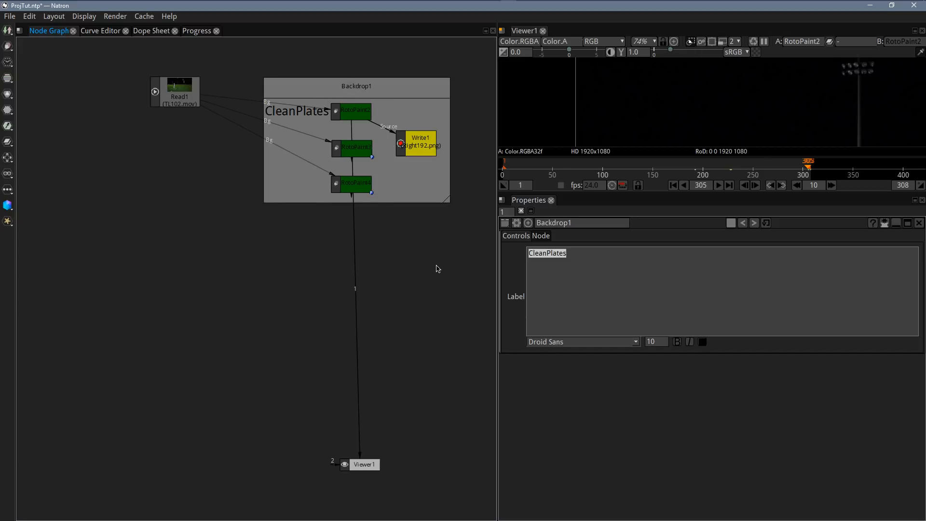
Step: Shift the CleanPlates backdrop and its nodes slightly up and to the right, and switch to Blender
left_click_drag(364, 83, 375, 64)
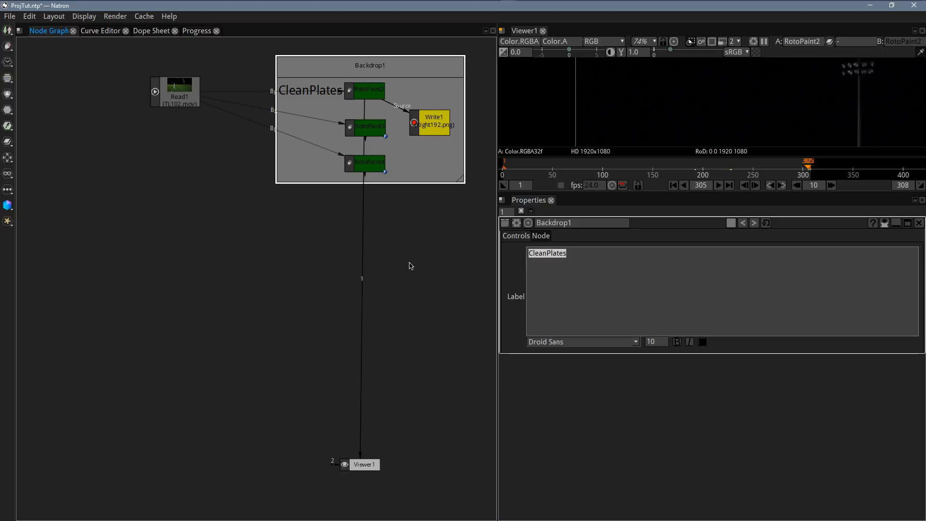
key("super")
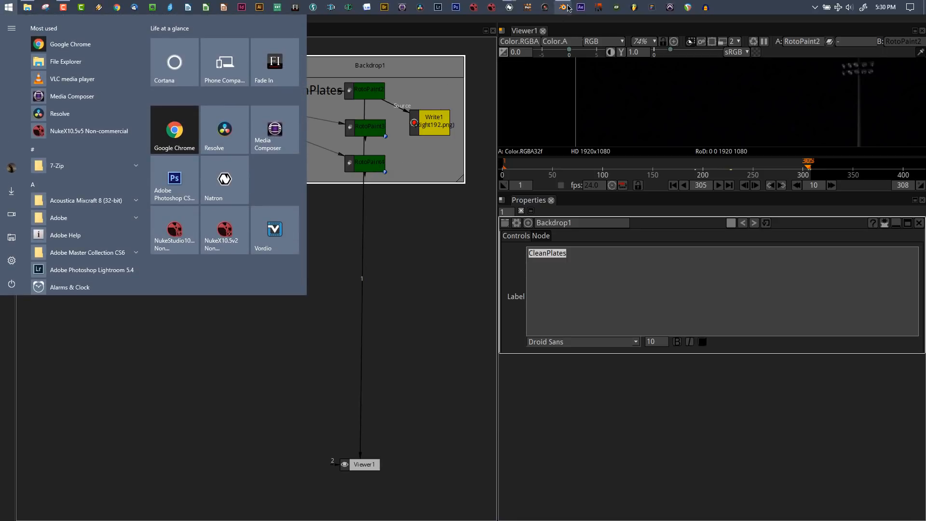
left_click(564, 5)
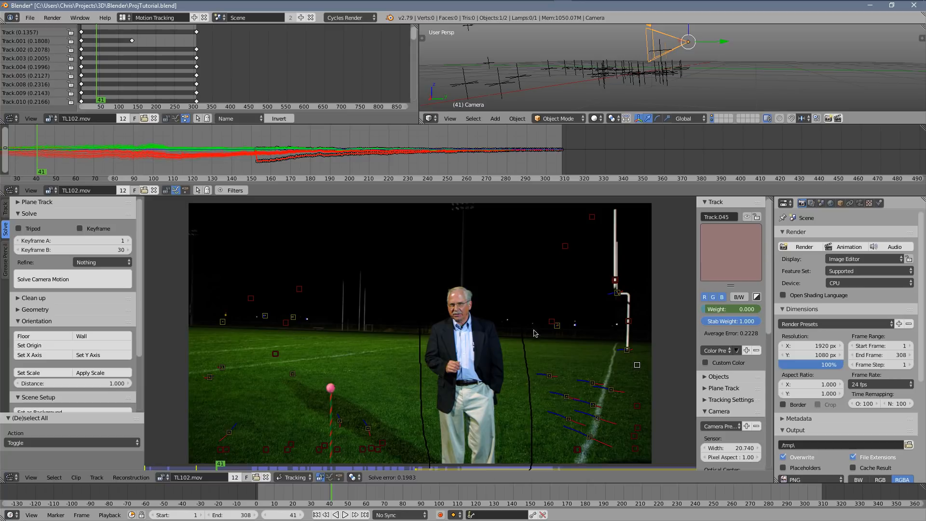
Step: Play through the tracked TL102.mov clip and review its camera solve, tracking and Autotrack settings
key("alt+a")
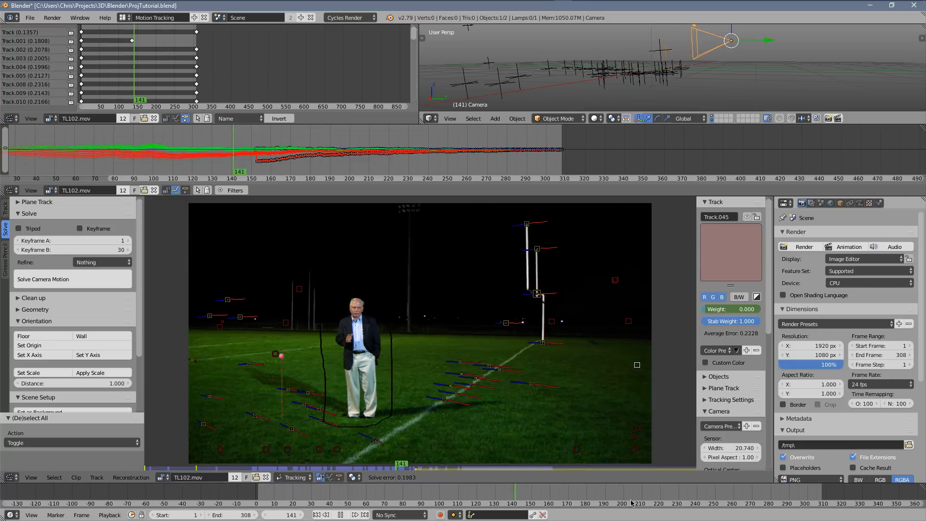
key("alt+a")
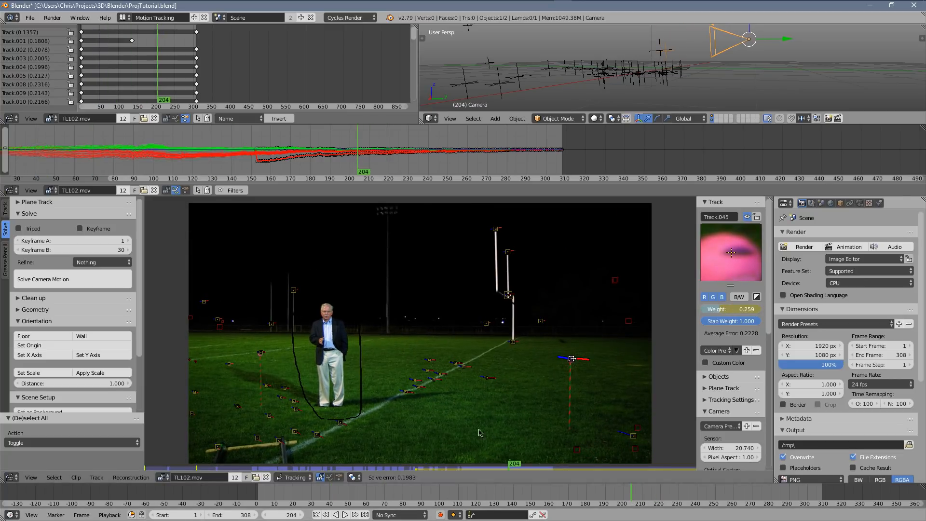
scroll(83, 358, "down", 5)
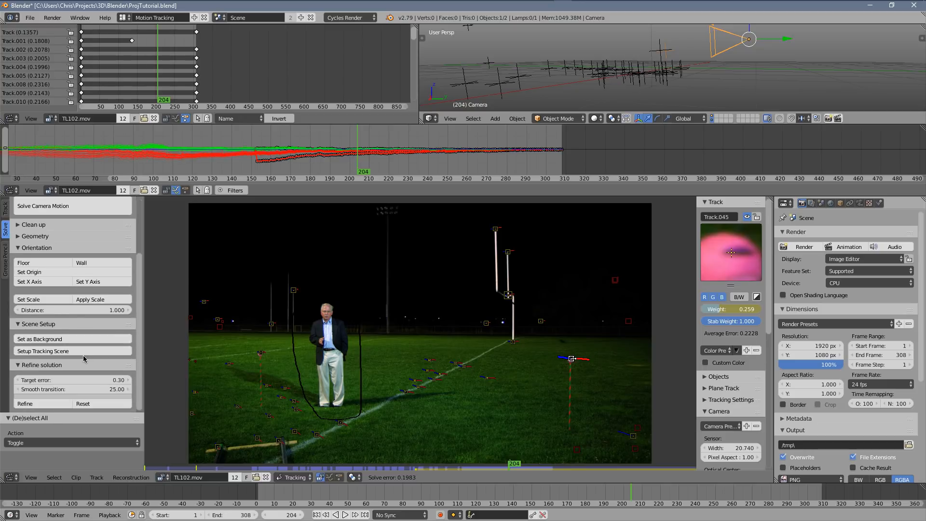
scroll(83, 358, "up", 5)
left_click(6, 205)
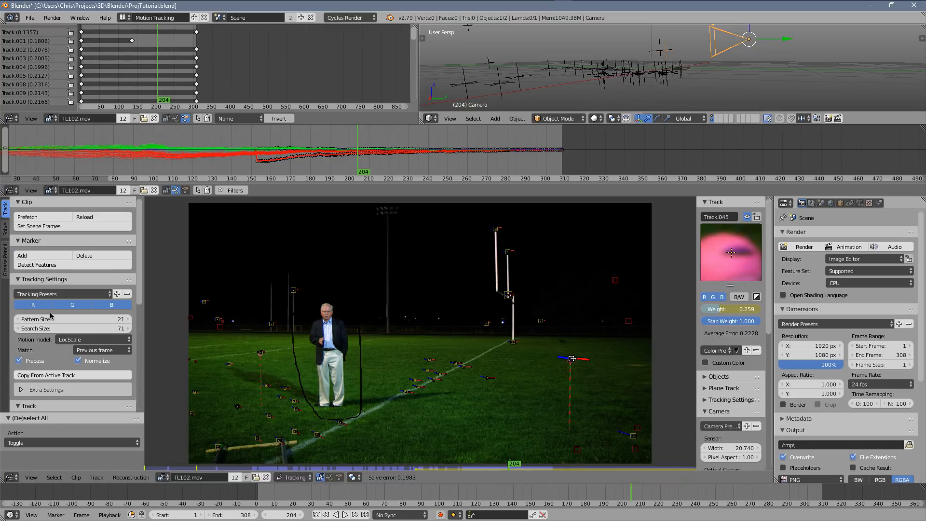
scroll(56, 349, "down", 1)
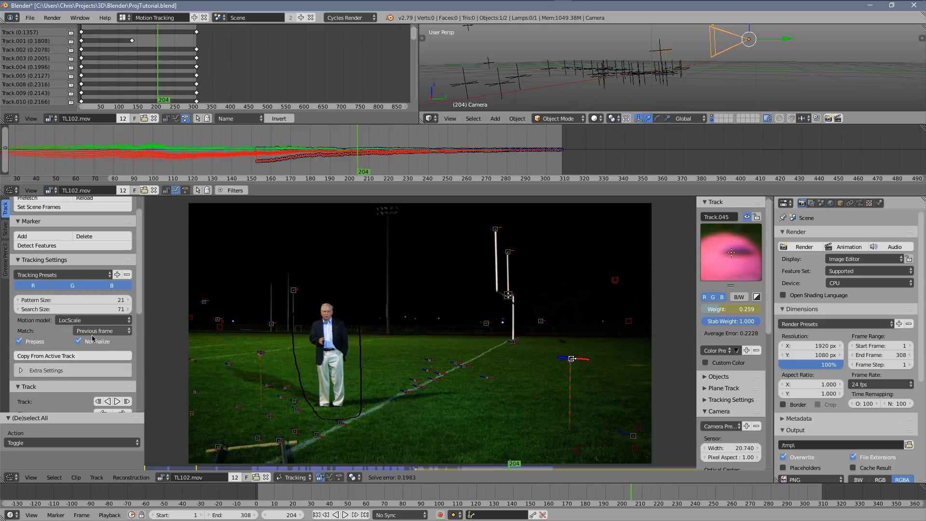
scroll(94, 354, "down", 8)
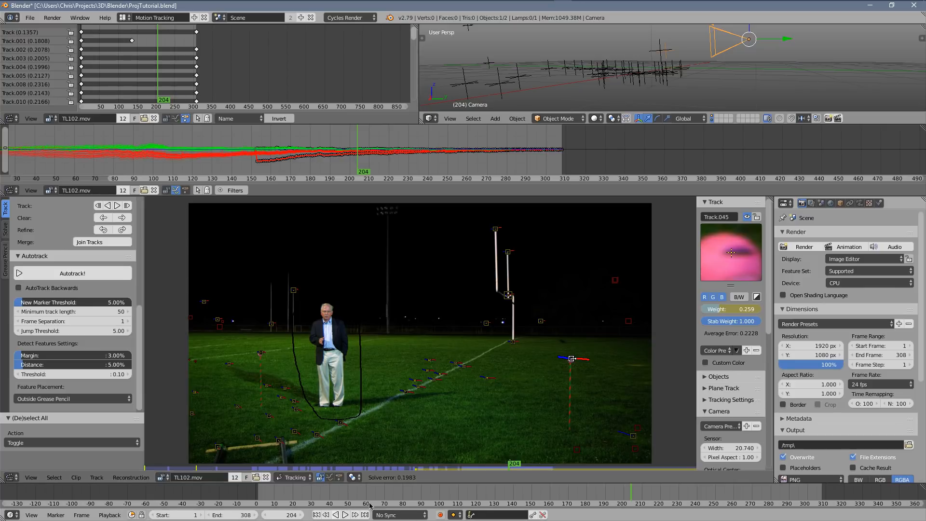
left_click(404, 495)
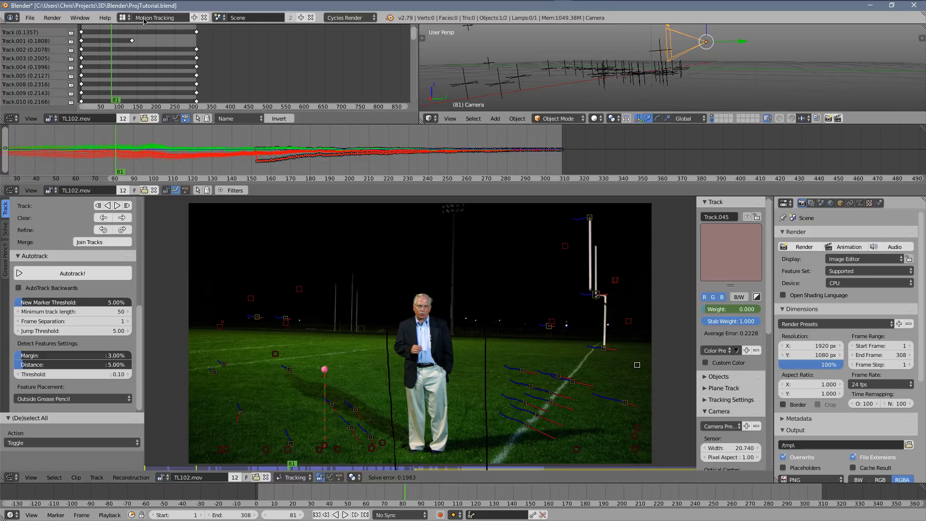
Step: Switch to the TwoUp screen layout and convert the camera's Camera Solver constraint to F-curves
left_click(128, 19)
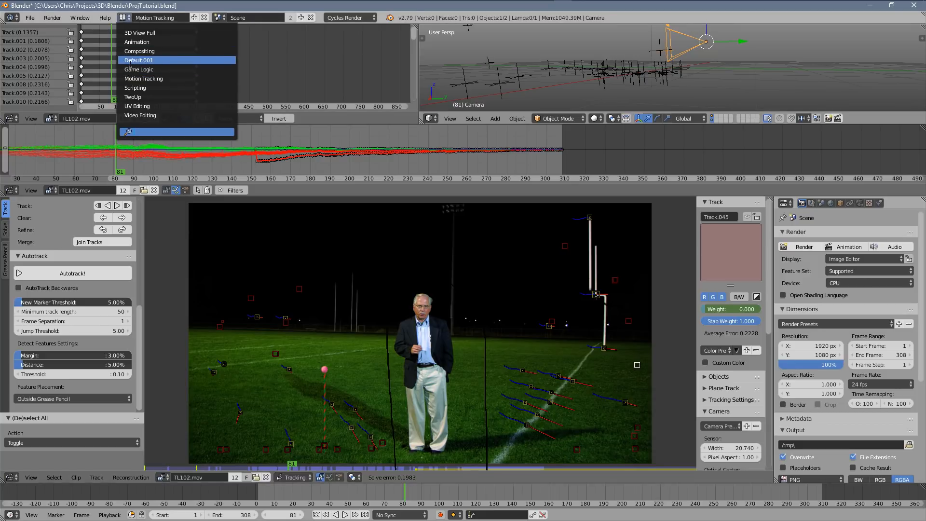
left_click(133, 96)
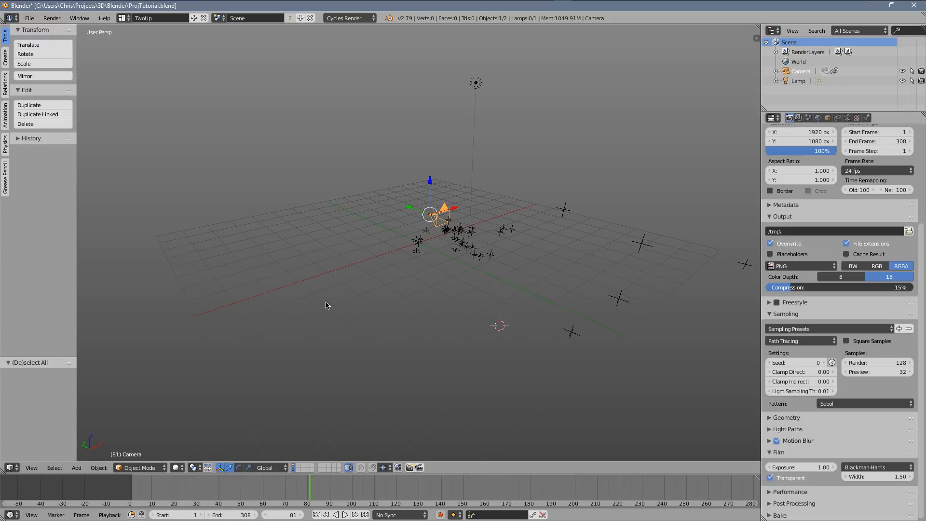
left_click_drag(326, 305, 366, 284)
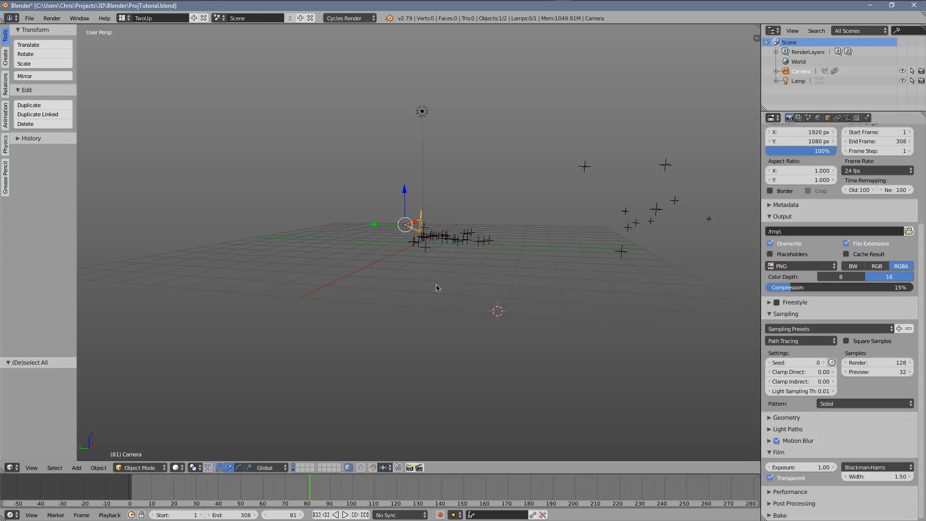
left_click_drag(337, 287, 424, 302)
left_click_drag(485, 322, 461, 280)
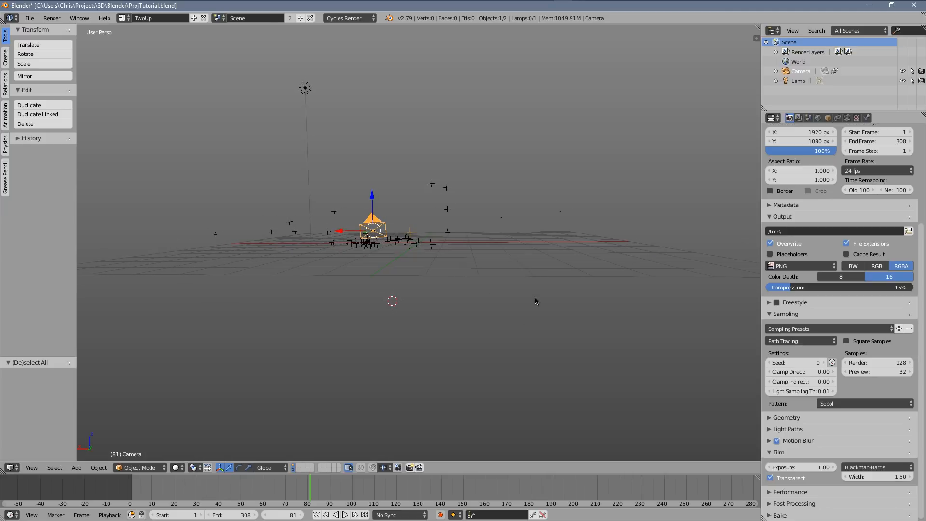
left_click(838, 118)
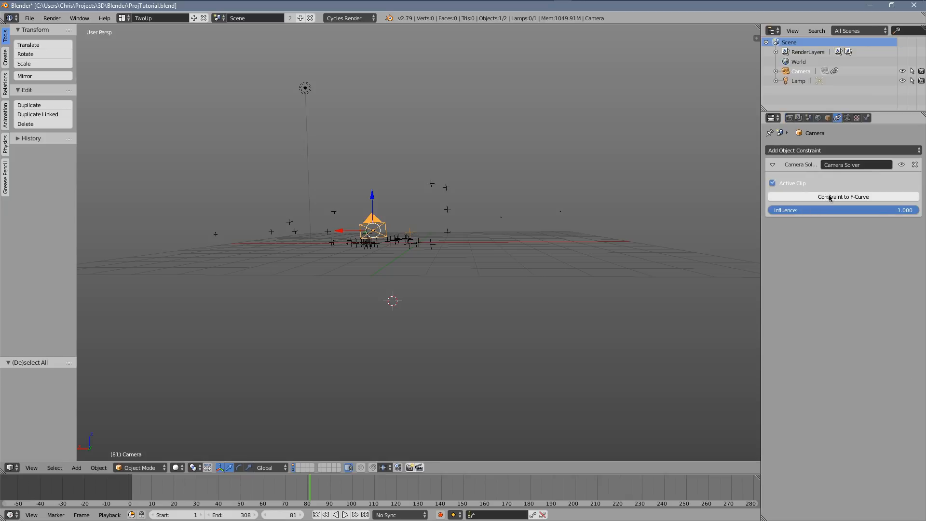
left_click(814, 196)
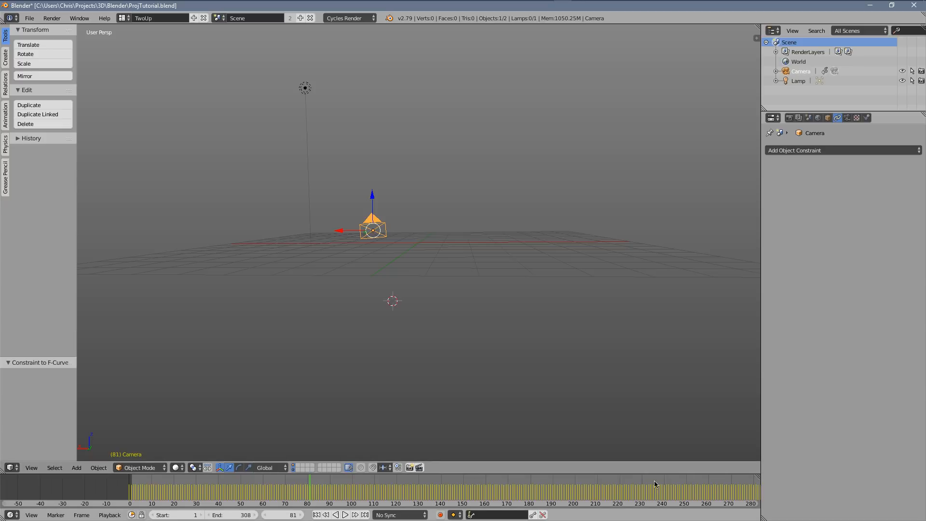
Step: Split the 3D view into two areas, making the new one a Graph Editor and widening it
left_click_drag(757, 27, 429, 337)
left_click(441, 470)
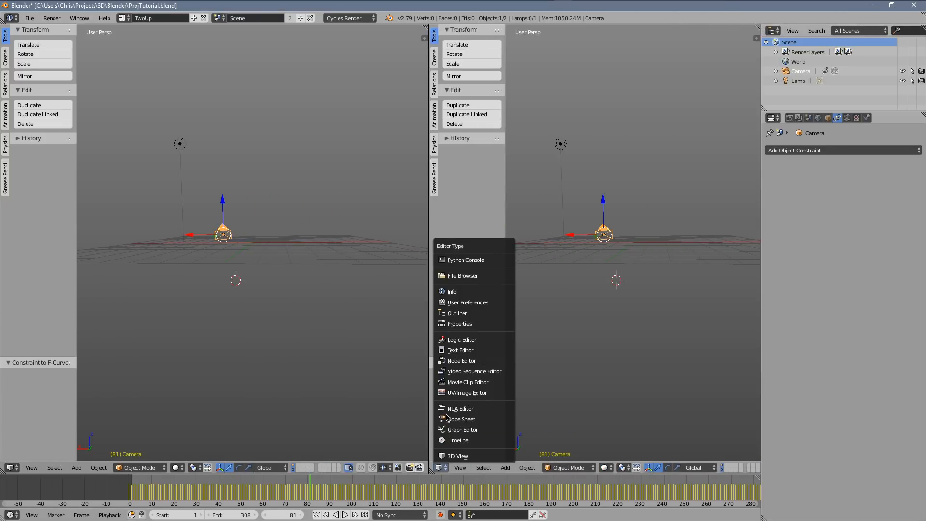
left_click(455, 430)
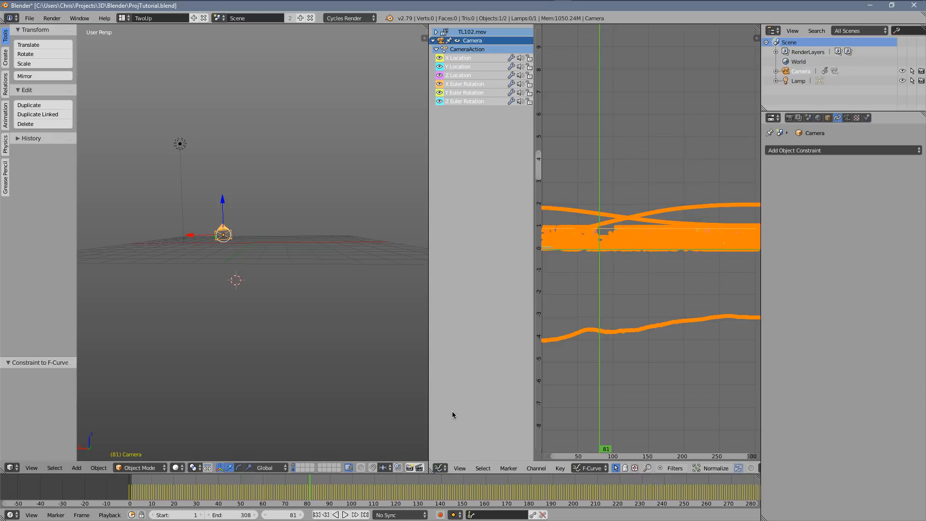
left_click_drag(429, 394, 280, 386)
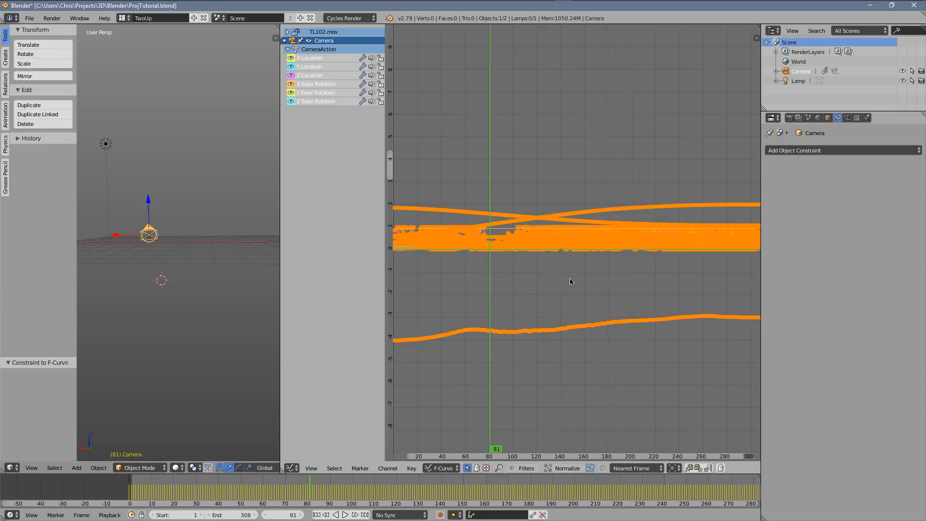
Step: Hide the camera's X Location curve and deselect all keyframes in the Graph Editor
left_click_drag(290, 58, 288, 101)
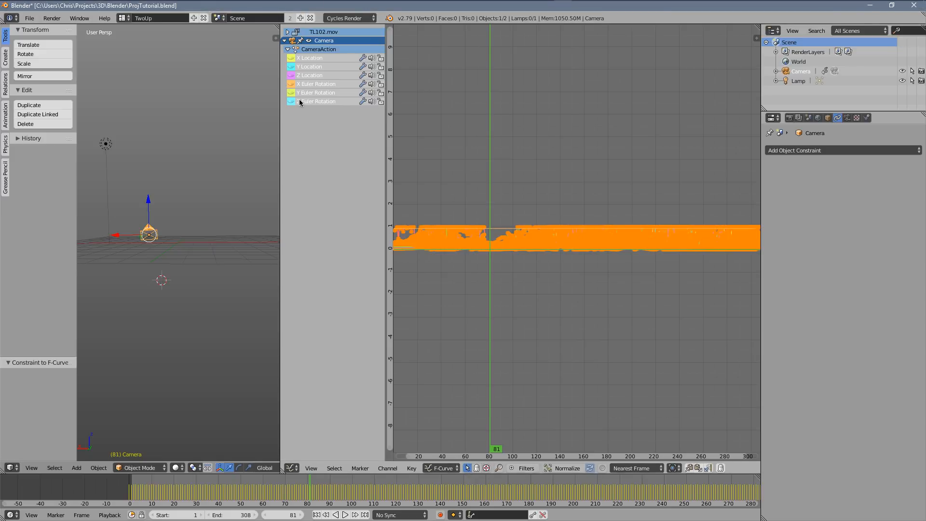
left_click_drag(290, 101, 290, 66)
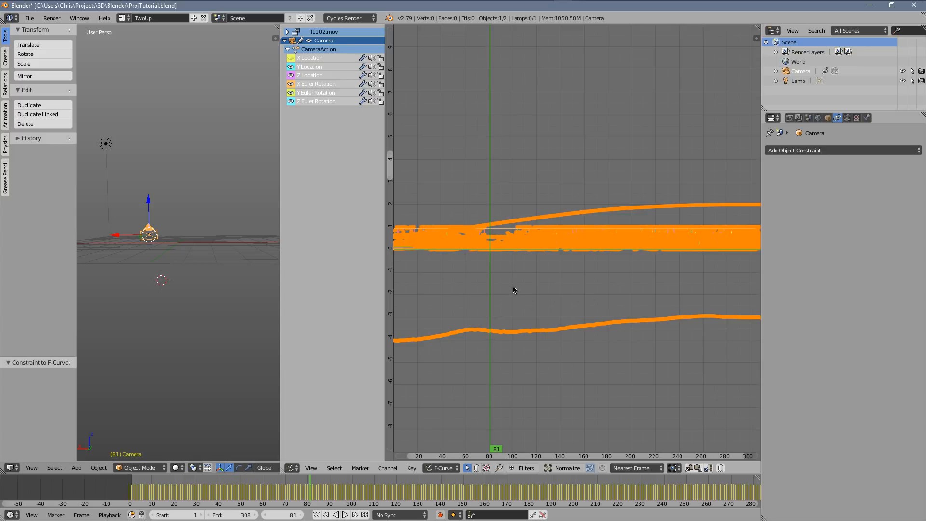
key("a")
scroll(541, 347, "down", 4)
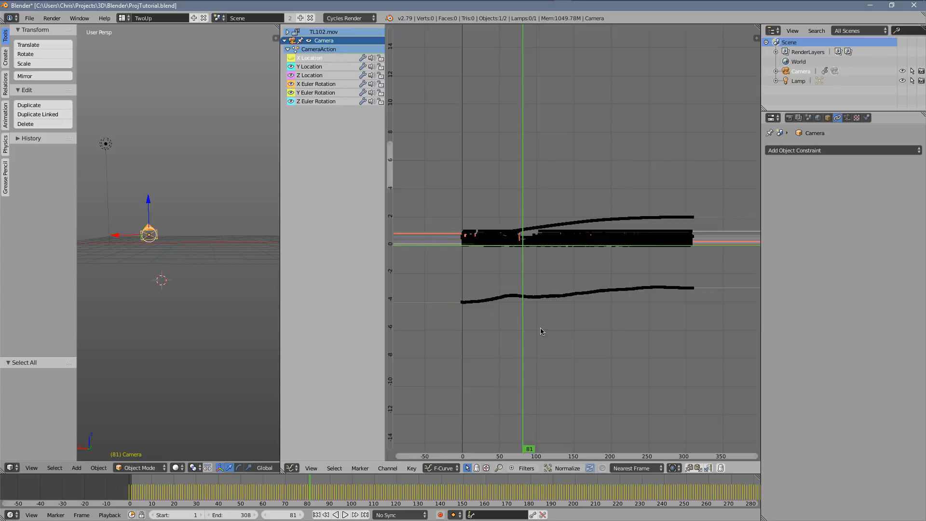
scroll(511, 363, "up", 4)
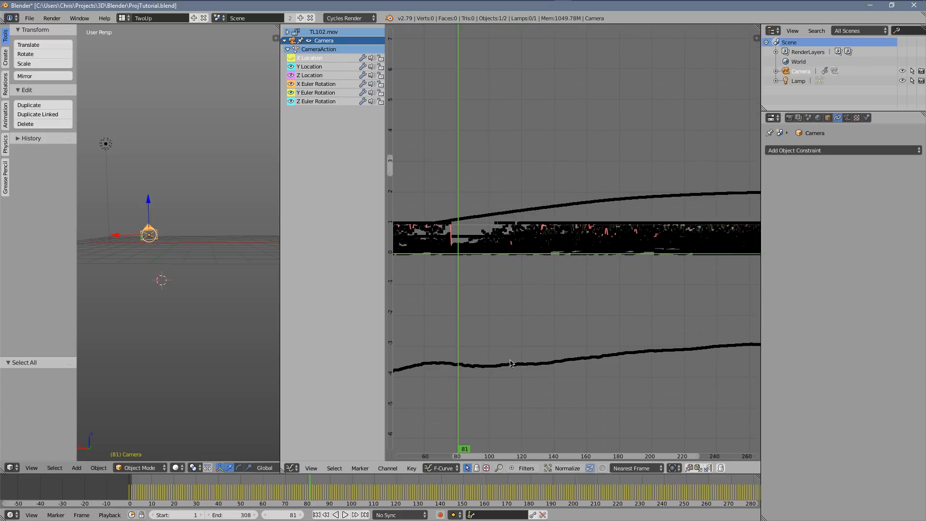
scroll(538, 370, "down", 3)
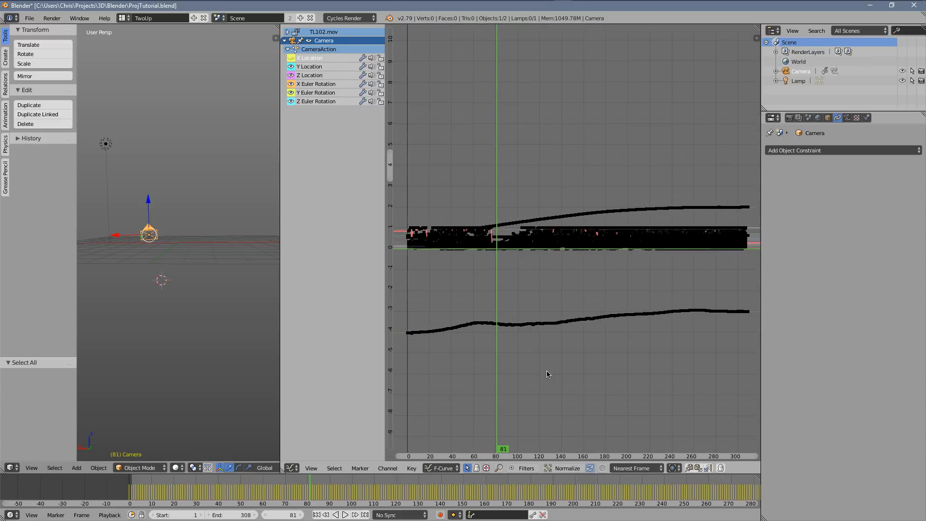
Step: Circle-select all keyframes along the camera's Y Euler Rotation curve
key("c")
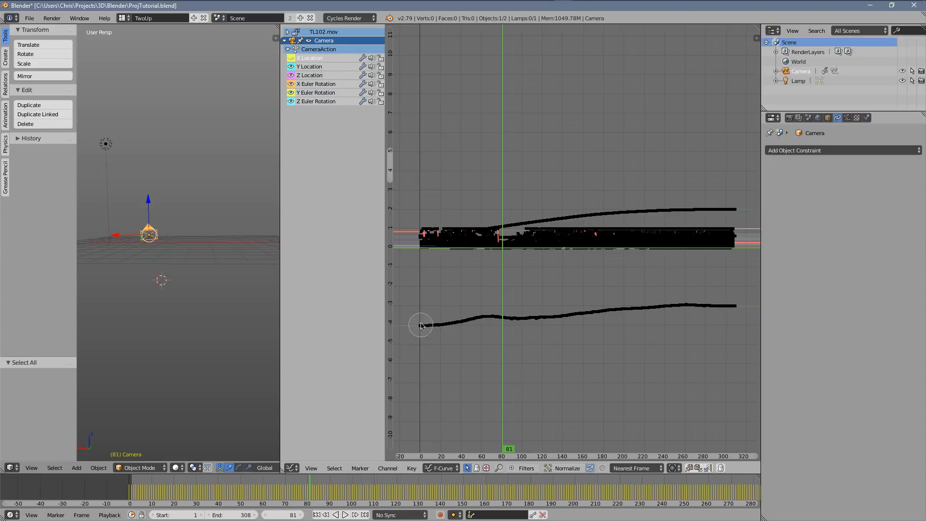
left_click_drag(419, 322, 727, 314)
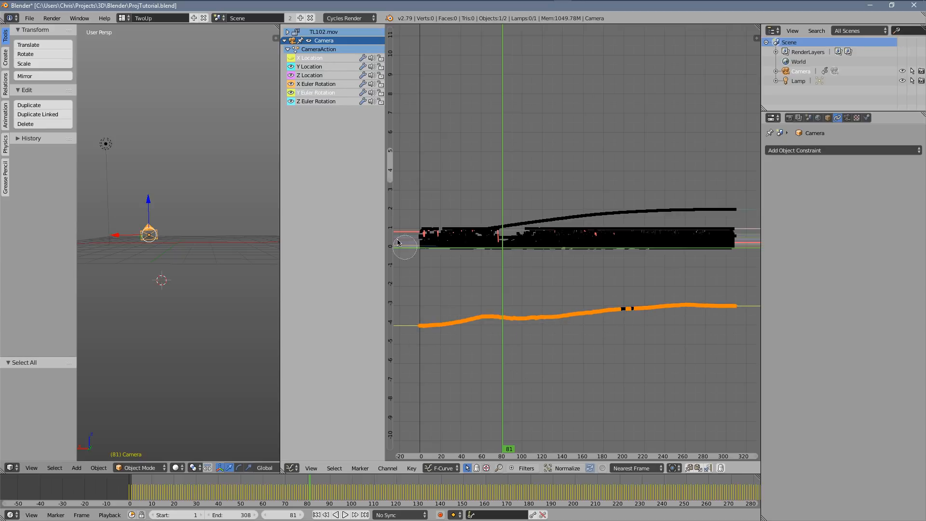
left_click_drag(633, 315, 589, 314)
right_click(599, 326)
Step: Smooth the selected keyframes of the Y Euler Rotation curve
scroll(512, 343, "up", 1)
scroll(513, 346, "up", 2)
scroll(542, 352, "up", 1)
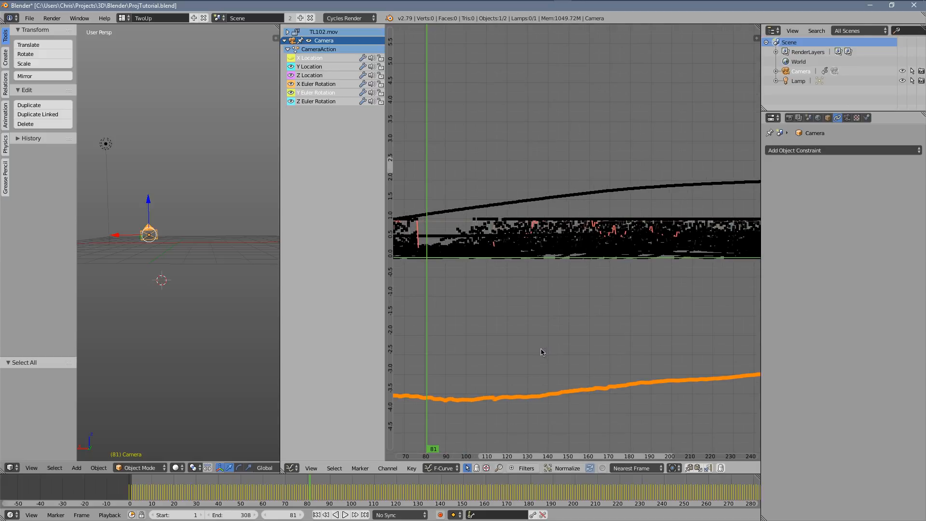
left_click_drag(485, 356, 505, 237)
scroll(507, 355, "up", 6)
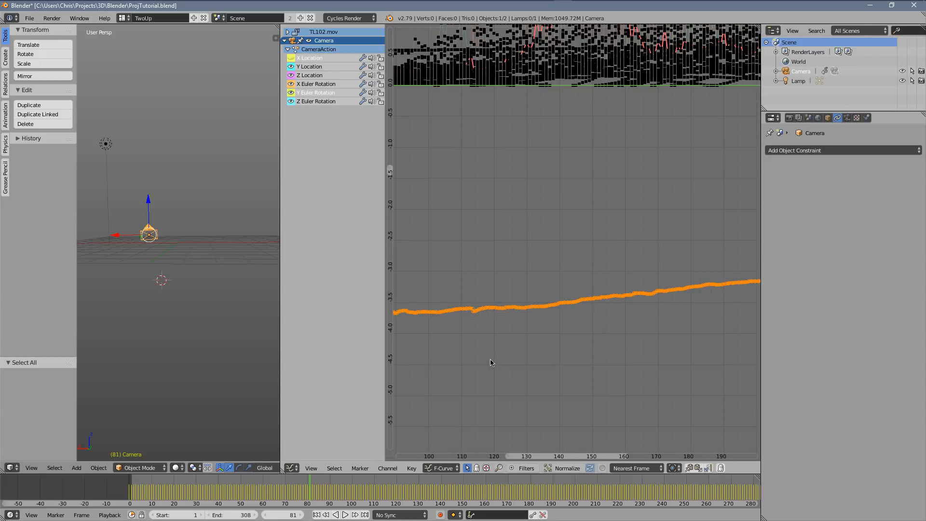
left_click_drag(491, 363, 542, 320)
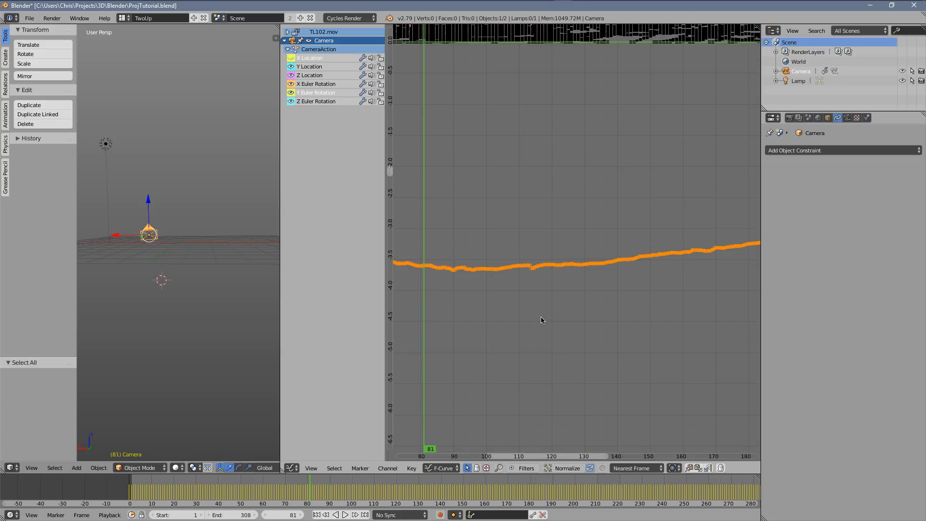
key("alt+o")
scroll(589, 280, "down", 4)
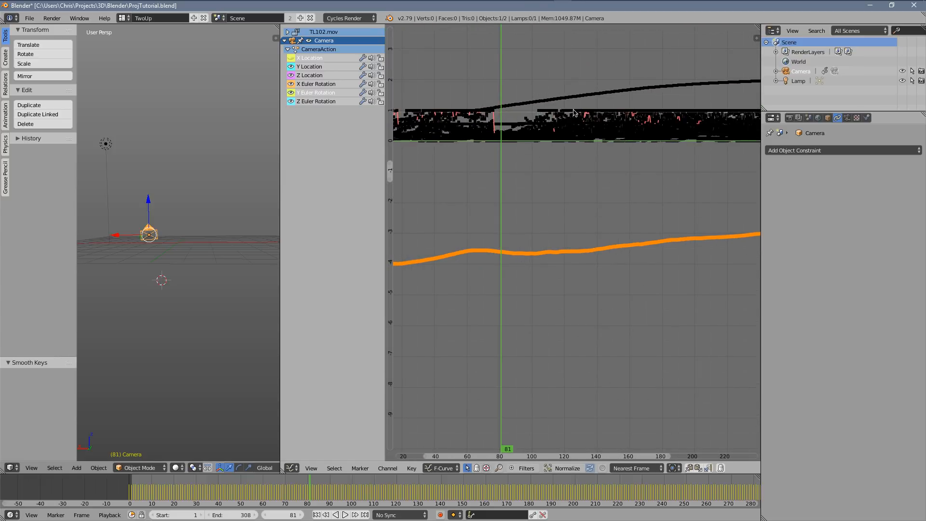
Step: Show the camera's X Location curve again and deselect all keyframes
left_click(291, 58)
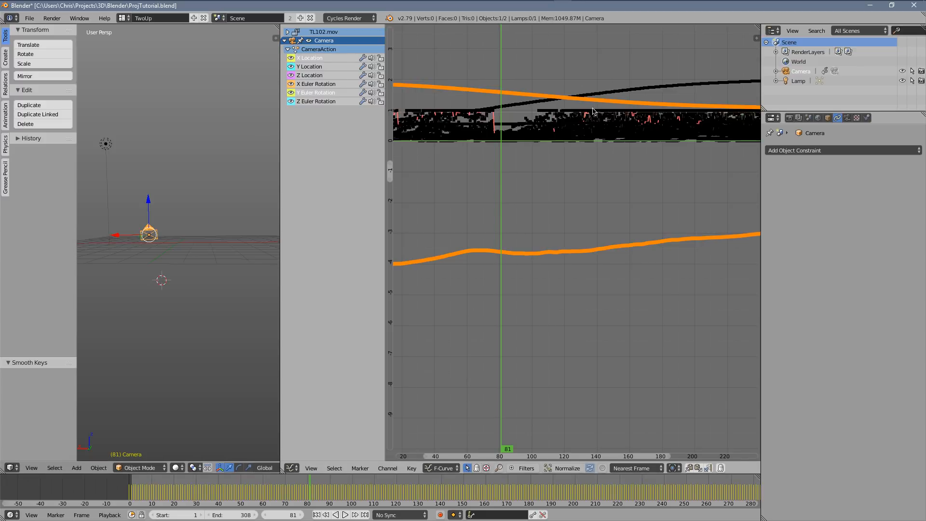
key("a")
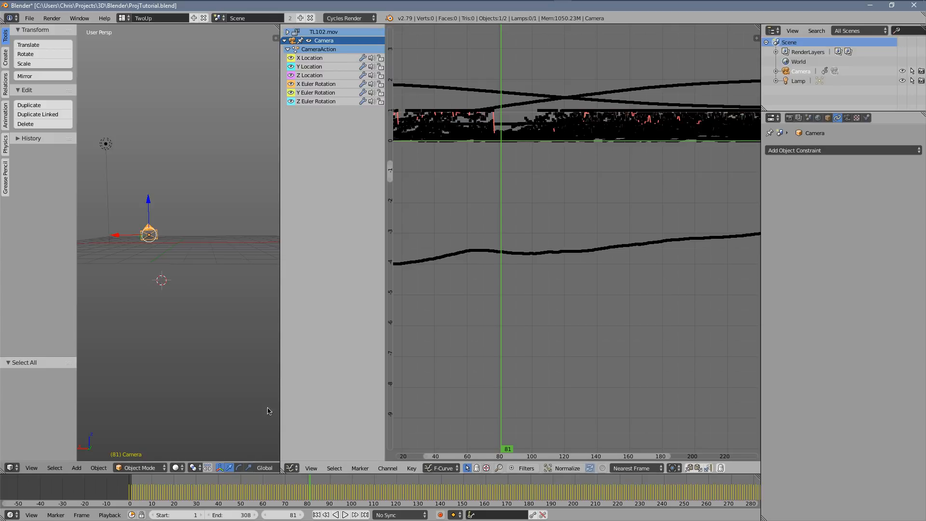
Step: Merge the Graph Editor area back into the 3D view and play back the camera animation
mouse_move(274, 32)
left_mouse_down()
mouse_move(422, 61)
mouse_move(427, 90)
left_mouse_up()
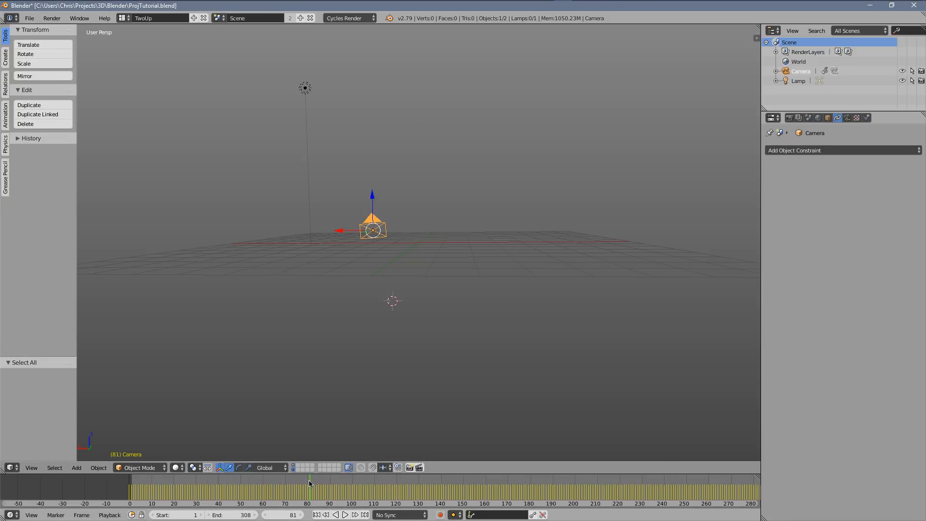
key("alt+a")
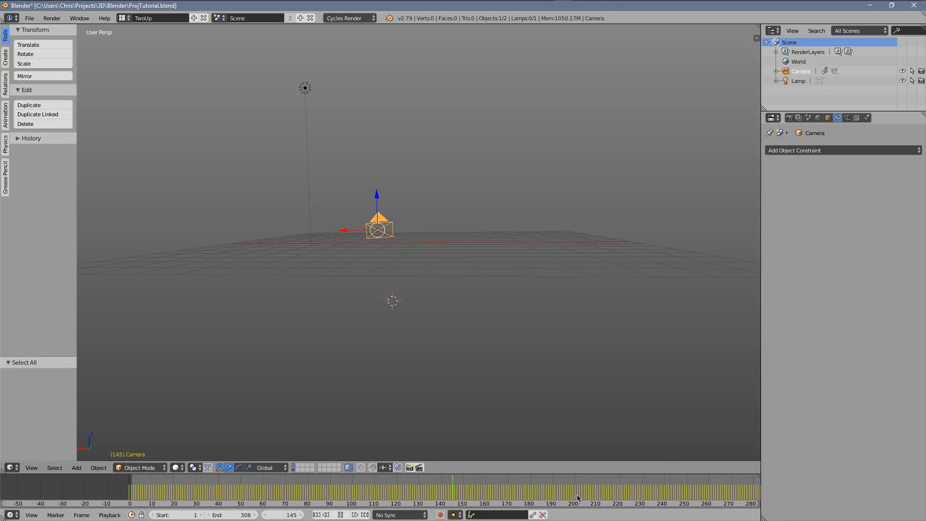
key("alt+a")
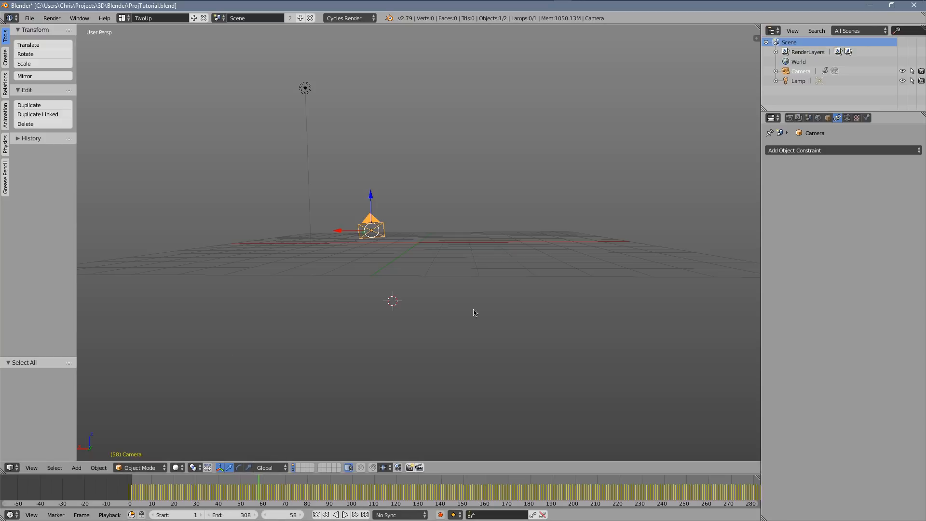
Step: Add a mesh plane from the top view and scale it up by about 4.63
left_click_drag(475, 313, 374, 324)
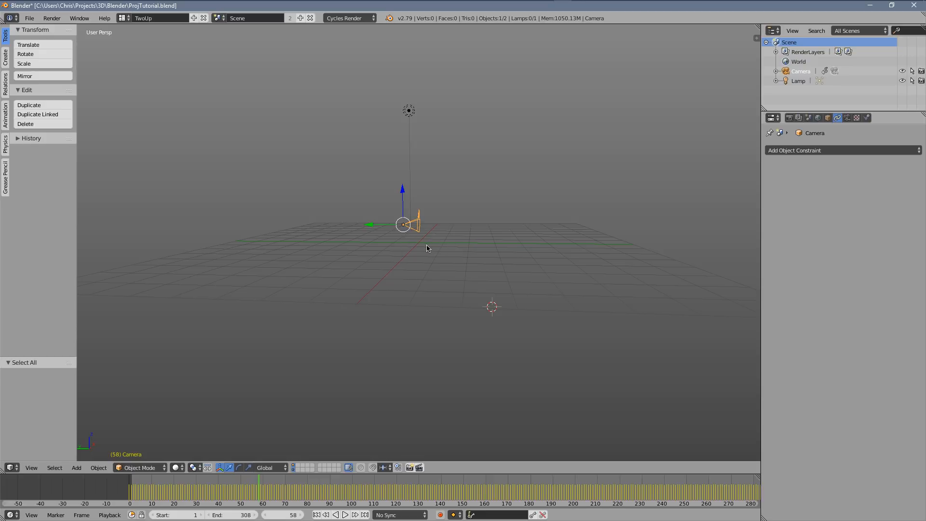
left_click_drag(421, 302, 429, 255)
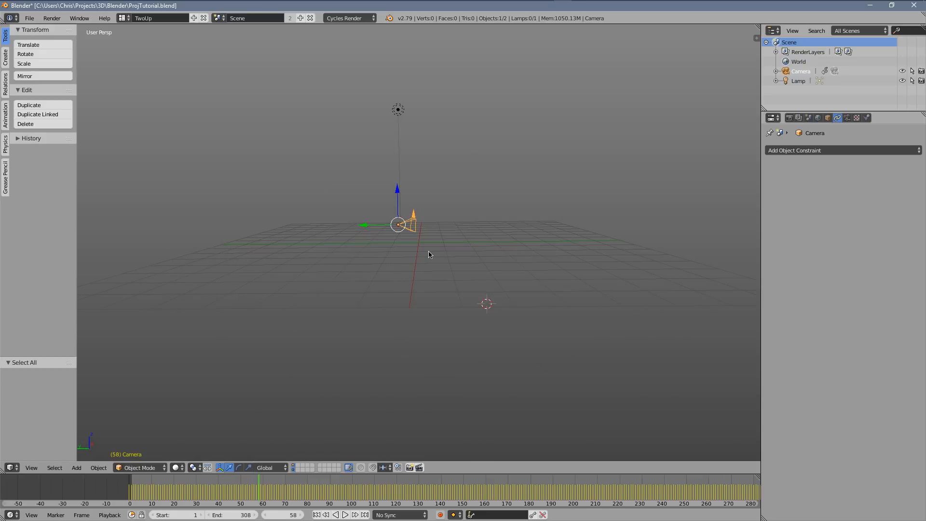
key("KP_7")
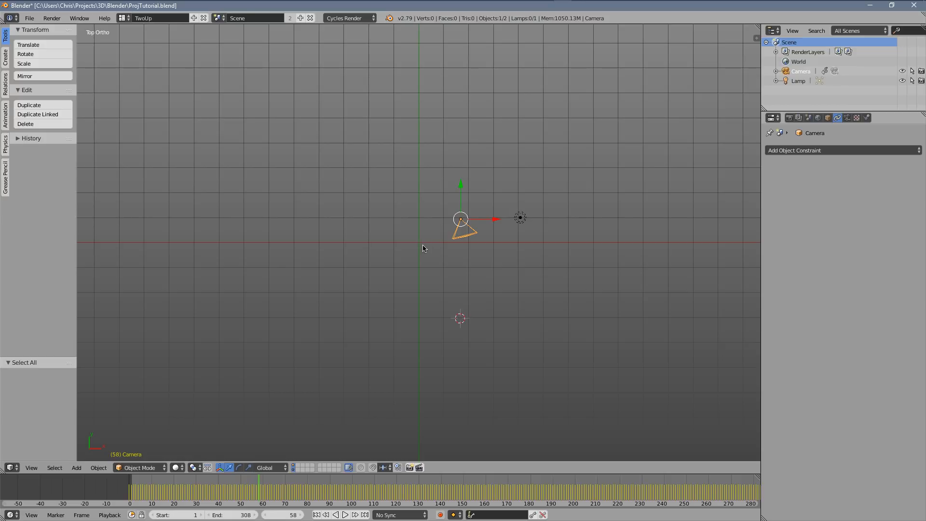
key("shift+a")
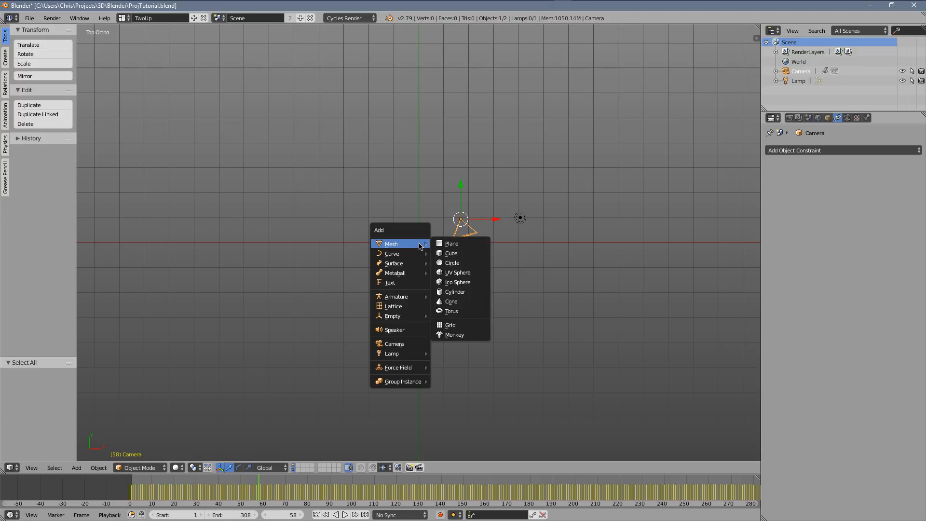
left_click(444, 243)
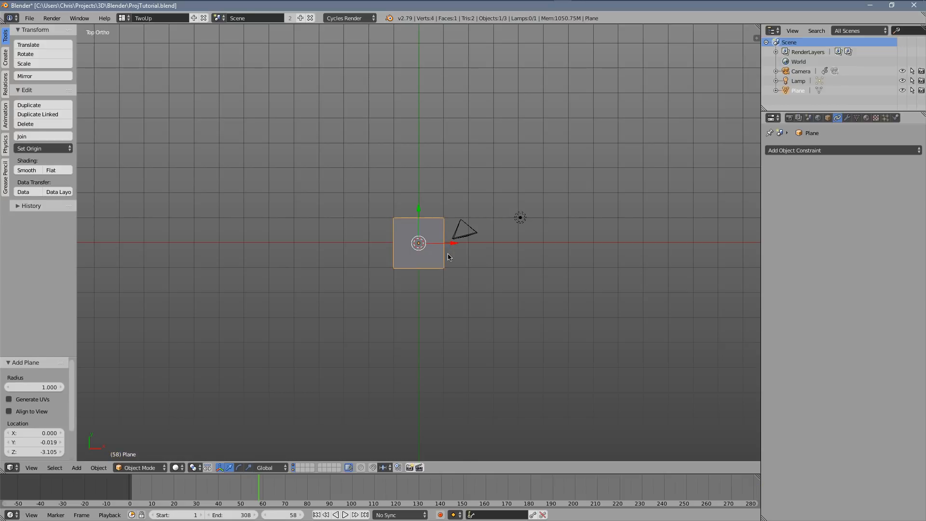
key("s")
left_click(563, 259)
Step: Move the plane up about 3.11 along Z in front view so it lies on the grid floor
left_click_drag(574, 372, 466, 288)
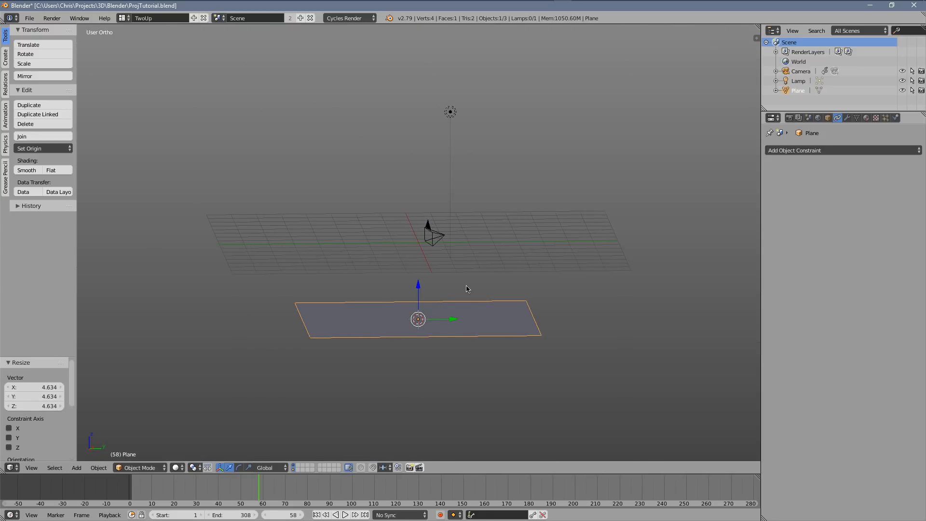
key("KP_1")
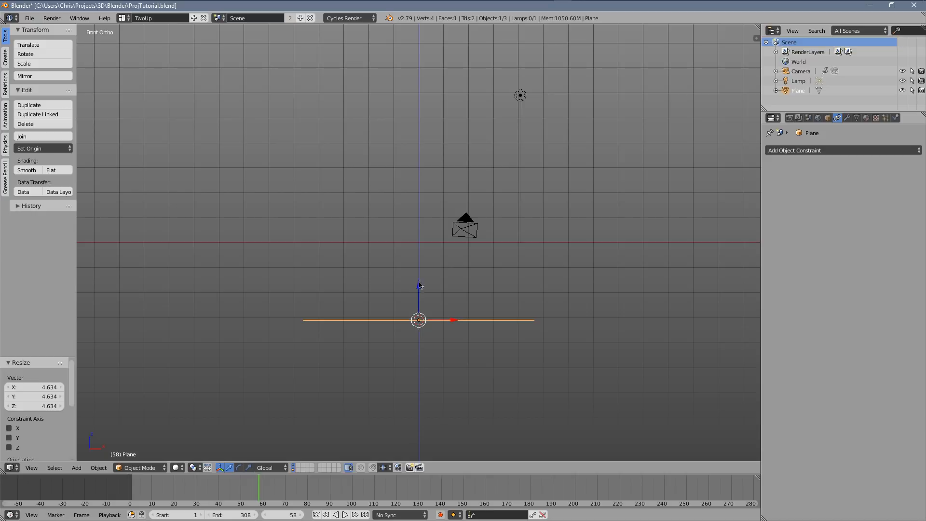
left_click_drag(420, 286, 413, 210)
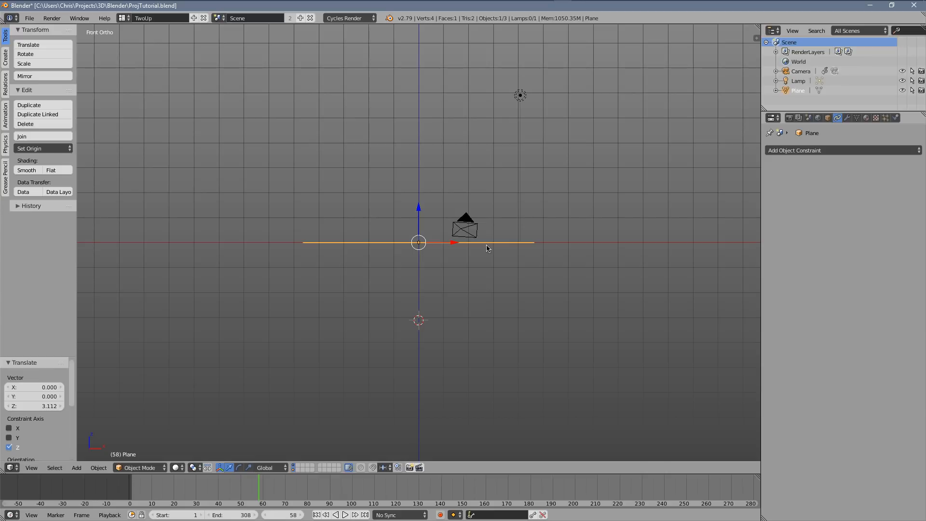
Step: Look through the camera and set the TL102.mov background image opacity to 1.000
key("KP_0")
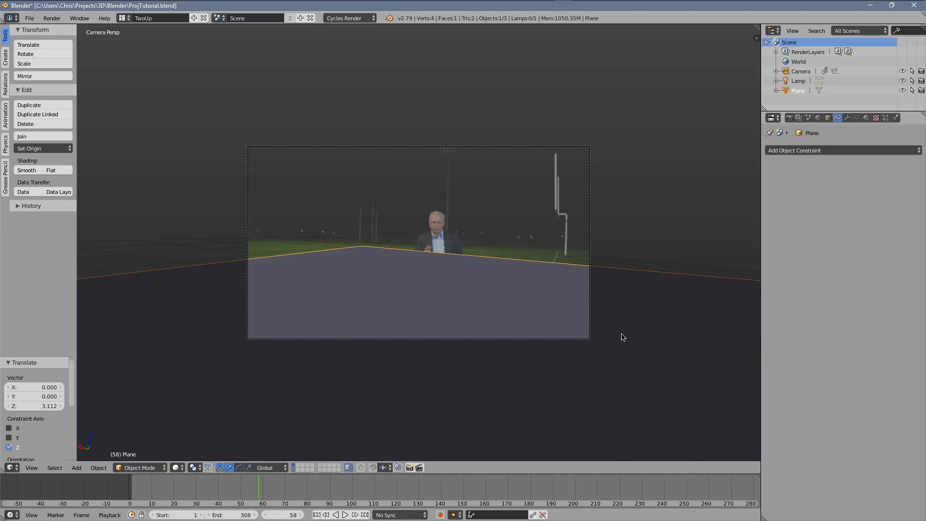
key("n")
scroll(714, 400, "down", 6)
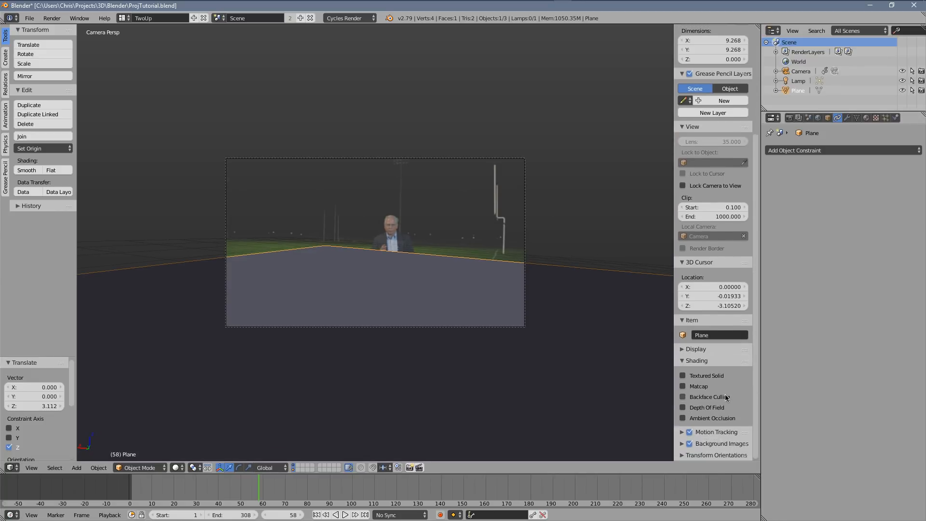
left_click(681, 445)
scroll(709, 439, "down", 10)
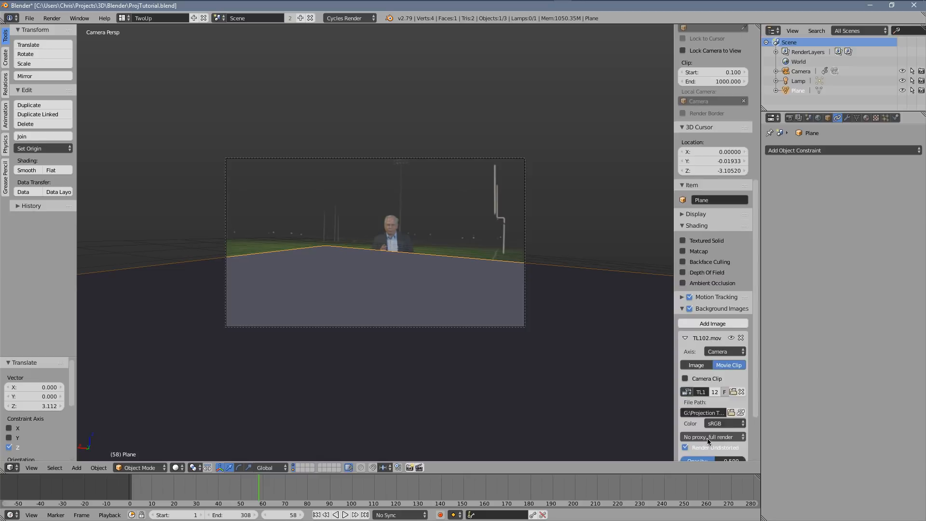
left_click_drag(714, 384, 748, 384)
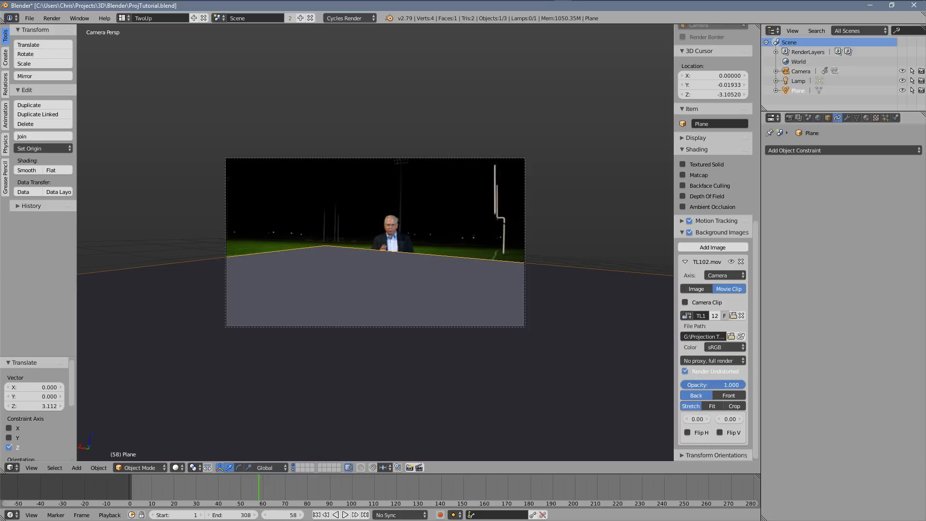
Step: Display the plane as wireframe and play back the shot to check how it sticks to the field
left_click_drag(240, 489, 79, 484)
left_click_drag(140, 487, 185, 483)
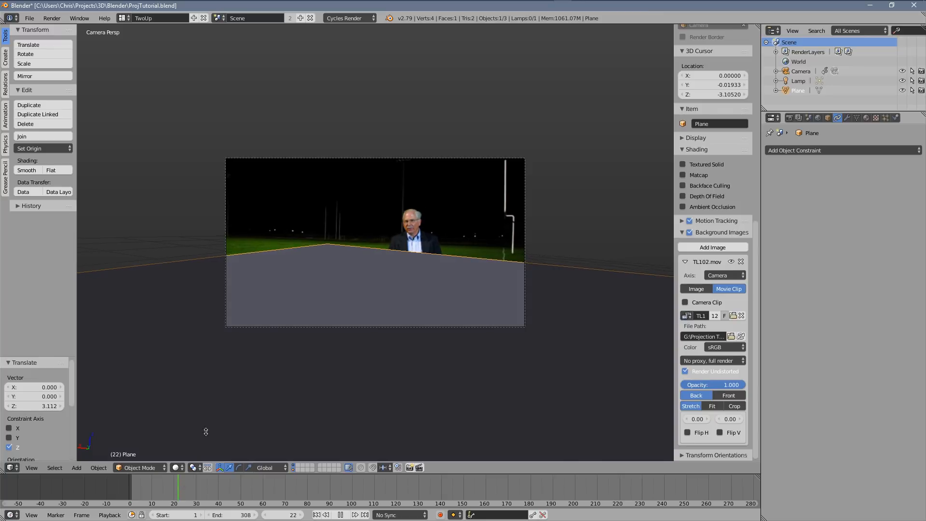
key("z")
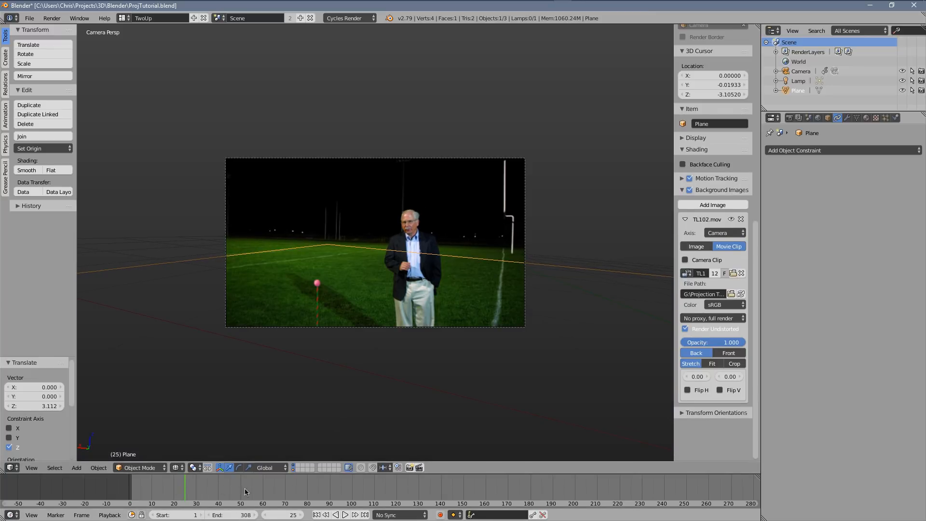
key("alt+a")
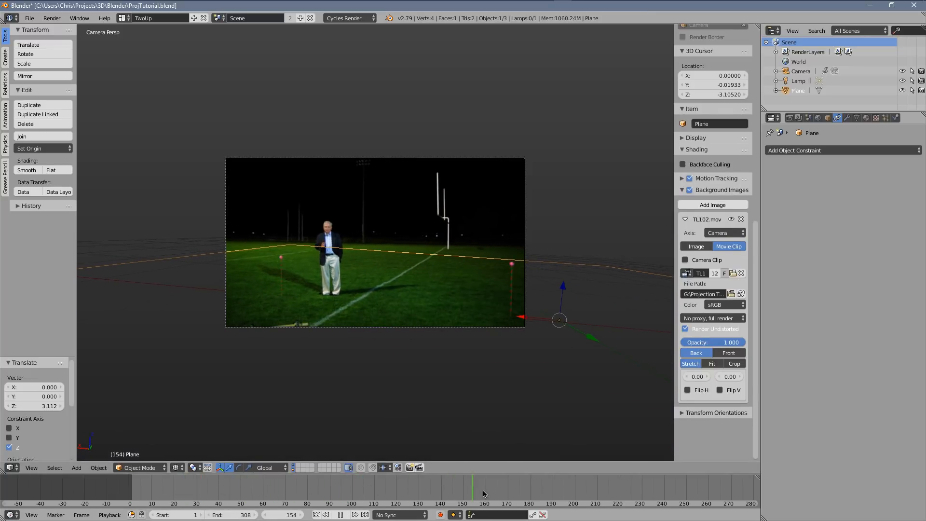
left_click_drag(482, 494, 423, 489)
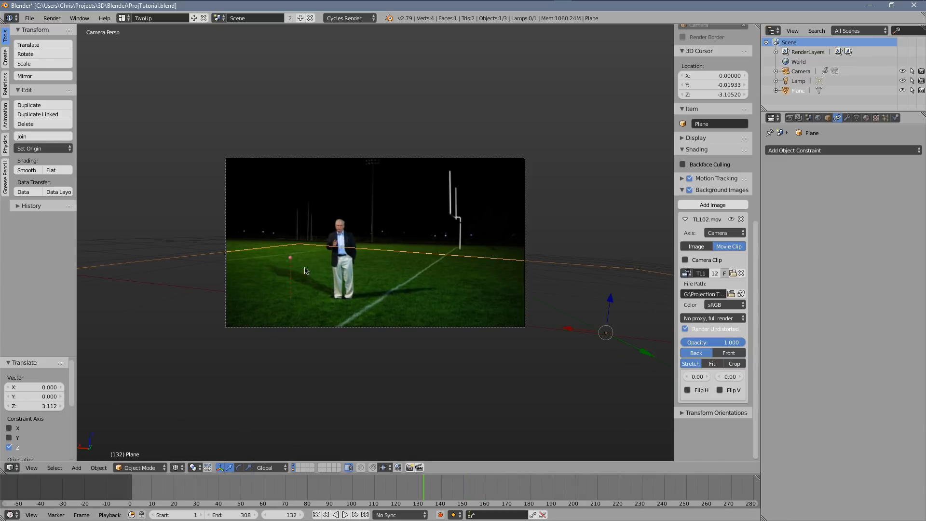
key("alt+a")
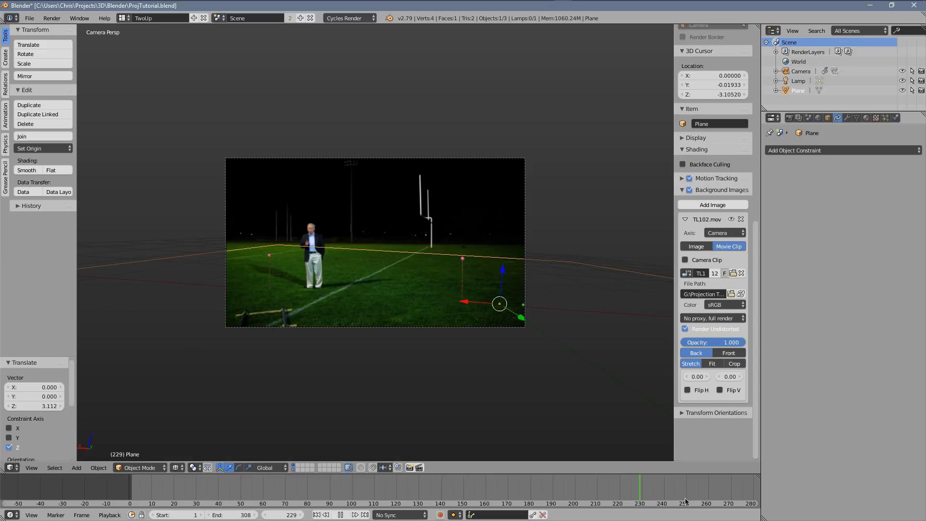
key("alt+a")
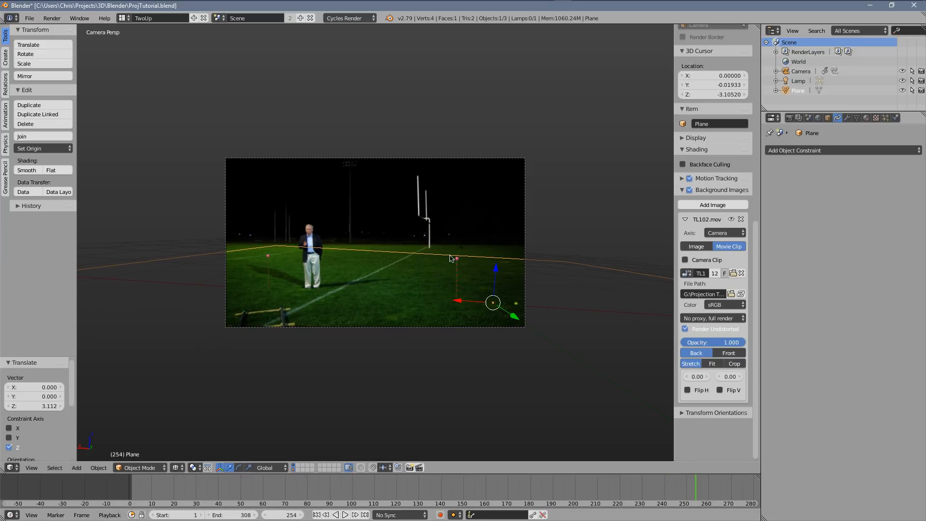
Step: Move the plane's far edge about -3.25 along Y towards the back of the field, then return to Object Mode
key("Tab")
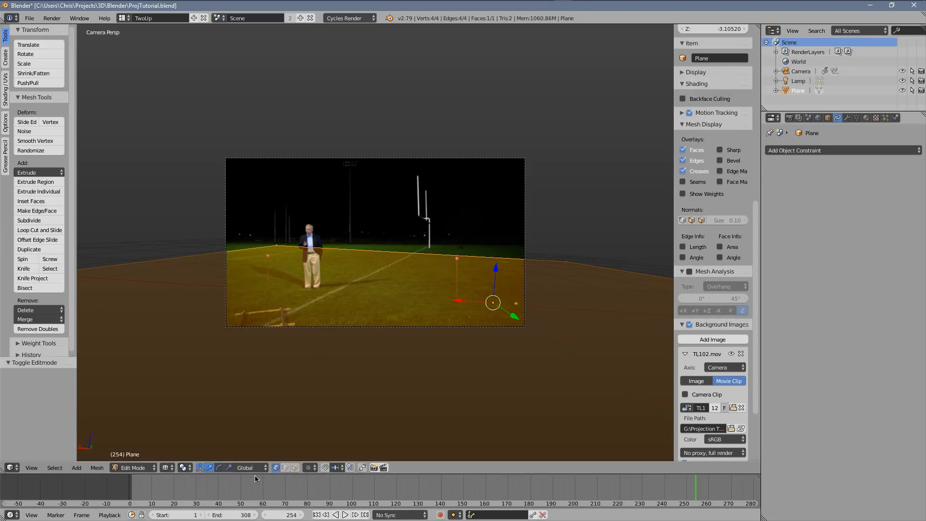
left_click(284, 467)
right_click(402, 253)
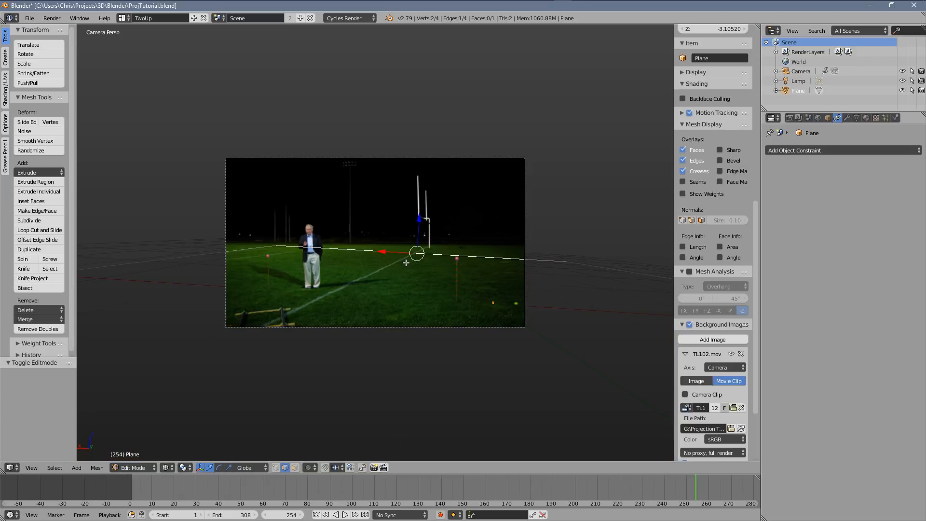
key("g")
key("y")
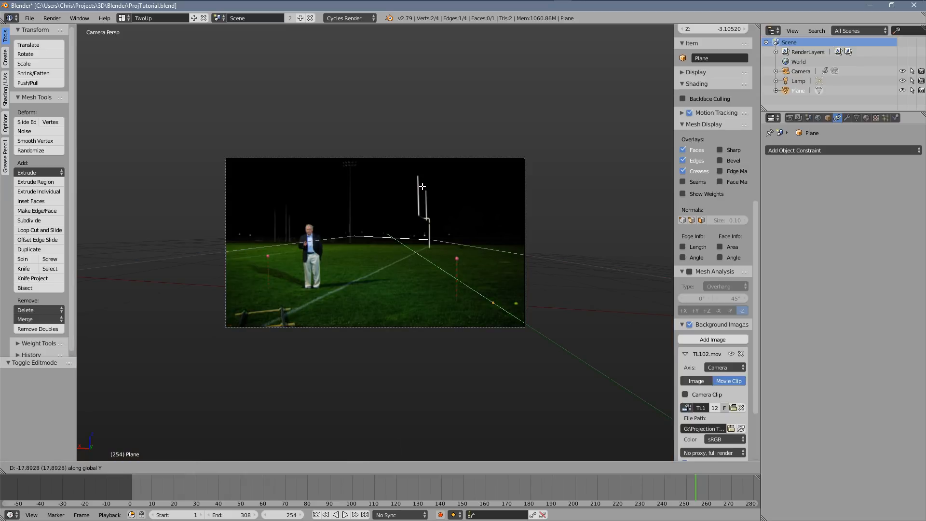
left_click(413, 233)
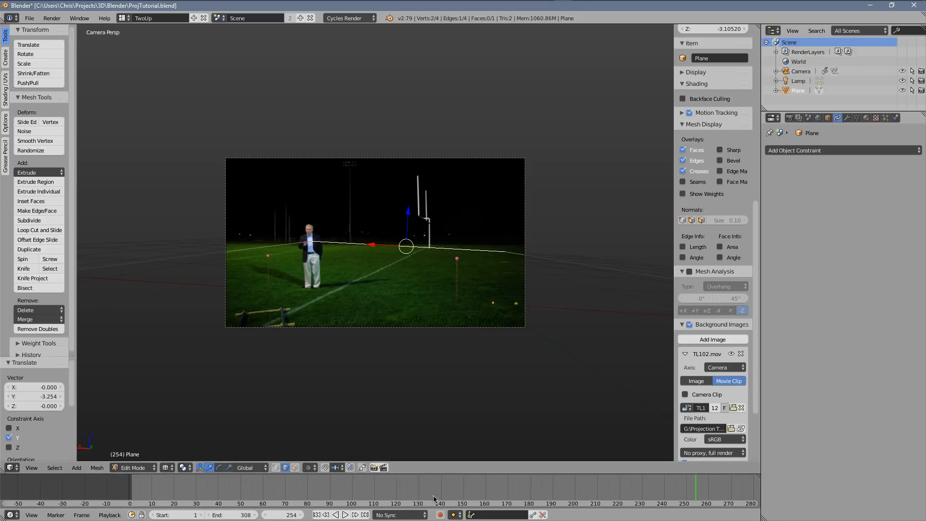
key("Tab")
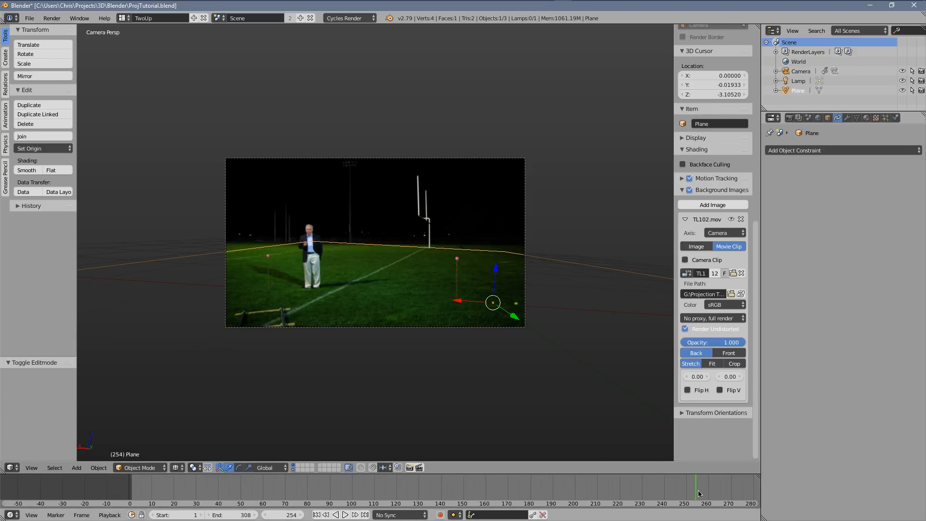
Step: Scrub and play back the shot to check the extended plane against the footage
left_click_drag(699, 492, 617, 493)
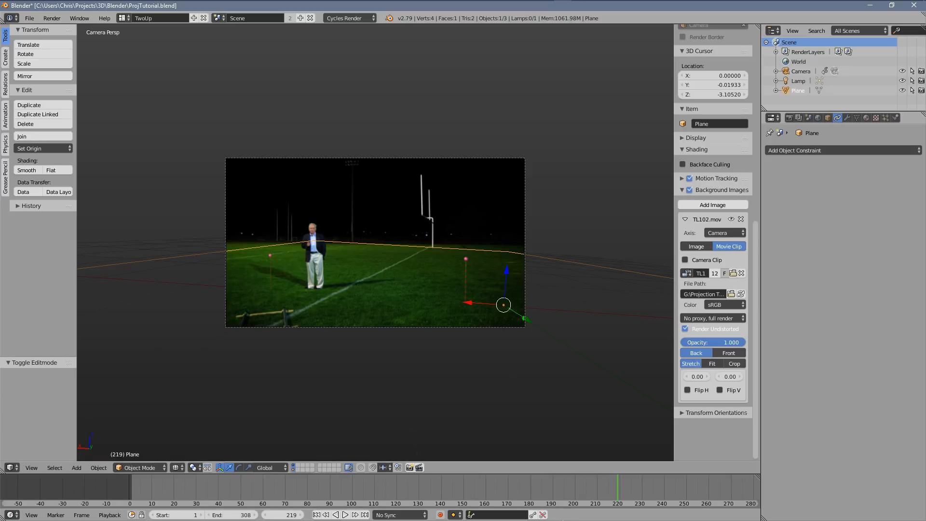
key("alt+a")
scroll(627, 491, "down", 3)
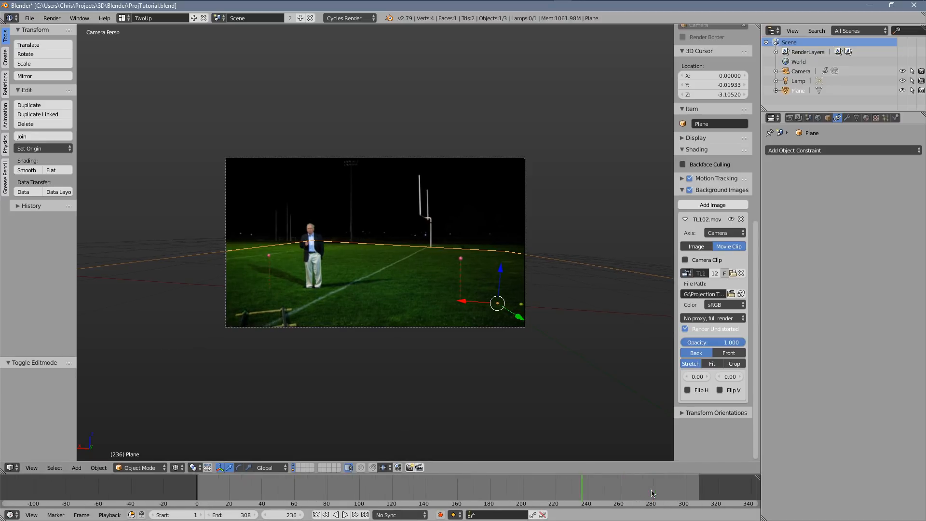
left_click_drag(621, 490, 249, 498)
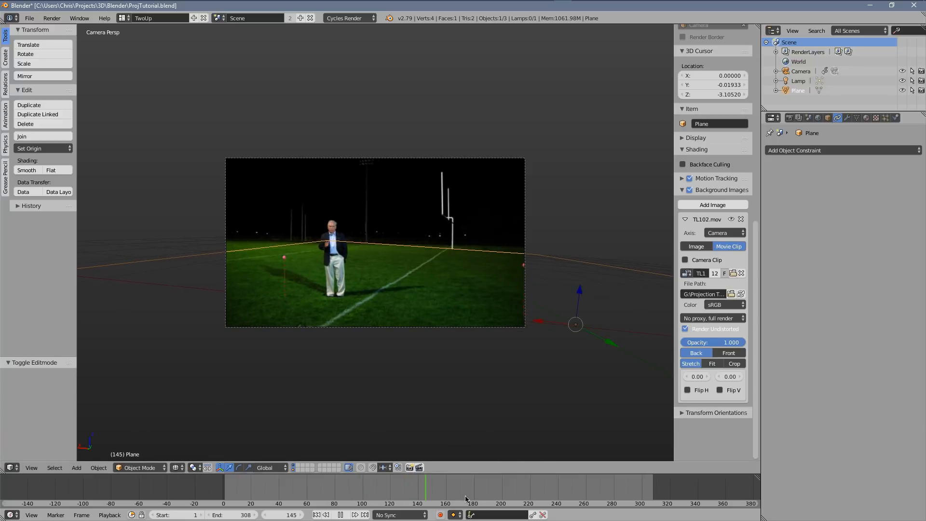
key("alt+a")
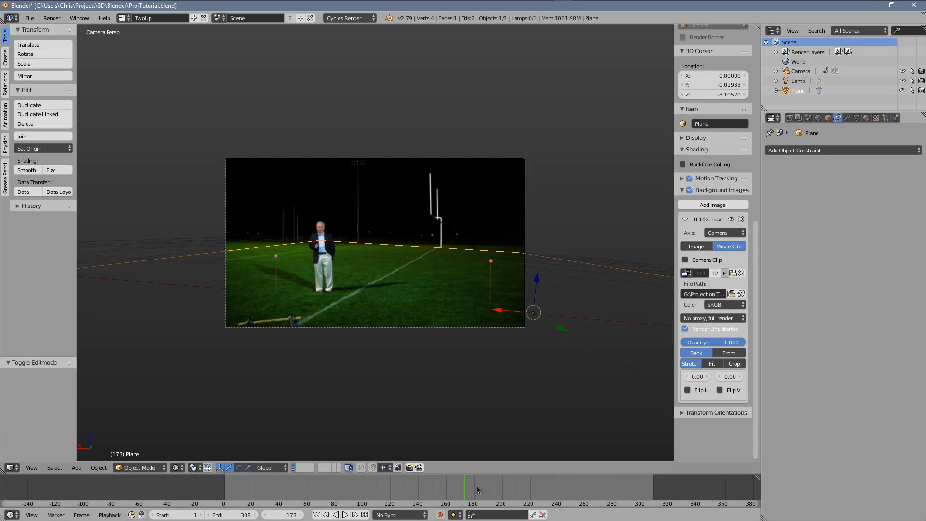
Step: Select all of the plane's vertices in Edit Mode and subdivide the mesh six times
key("Tab")
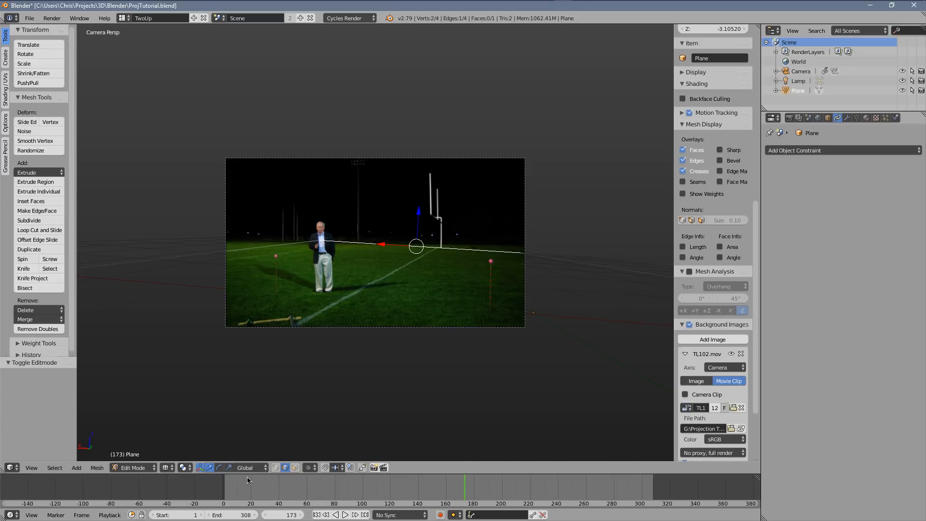
left_click(275, 467)
key("a")
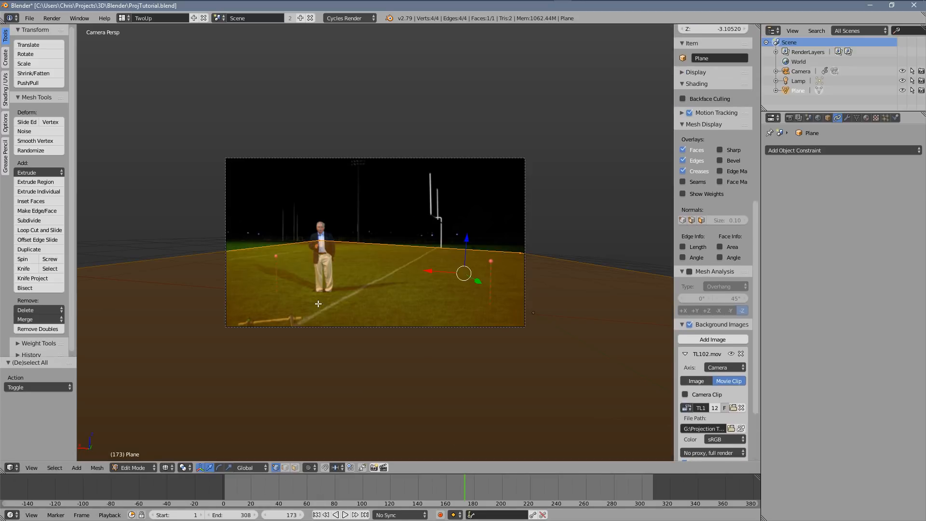
key("w")
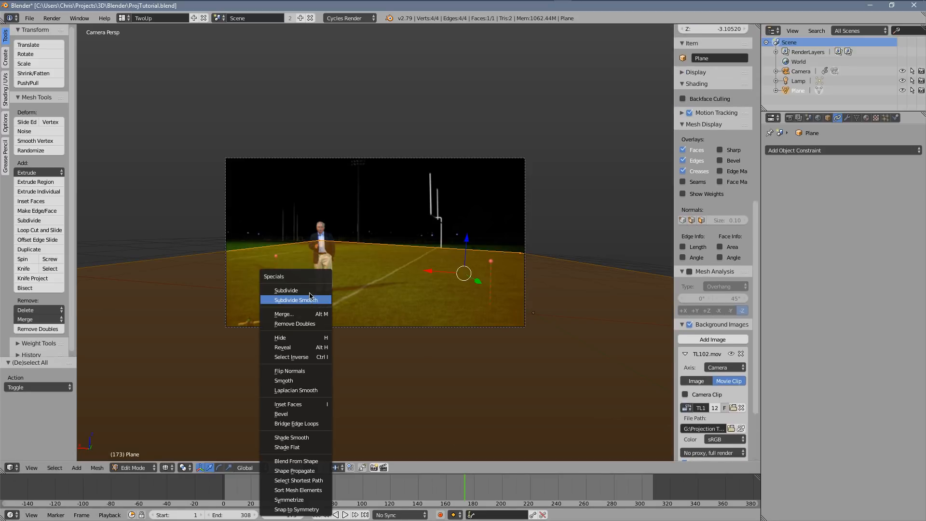
left_click(310, 291)
key("w")
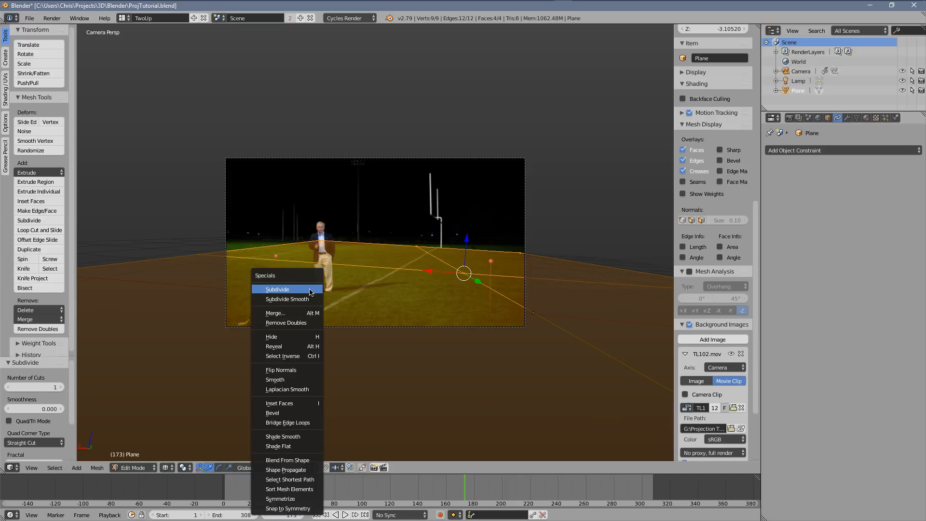
left_click(309, 291)
key("w")
left_click(310, 291)
key("w")
left_click(310, 289)
key("w")
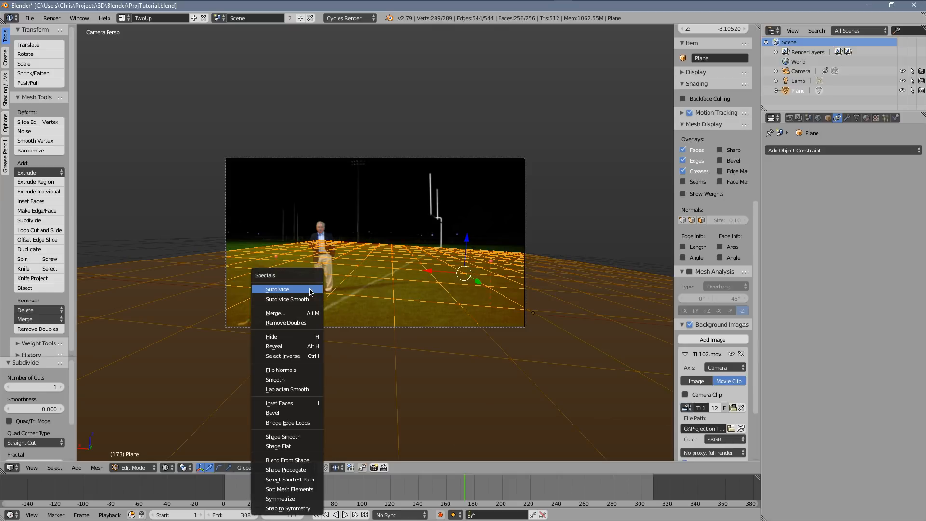
left_click(310, 289)
key("w")
left_click(310, 291)
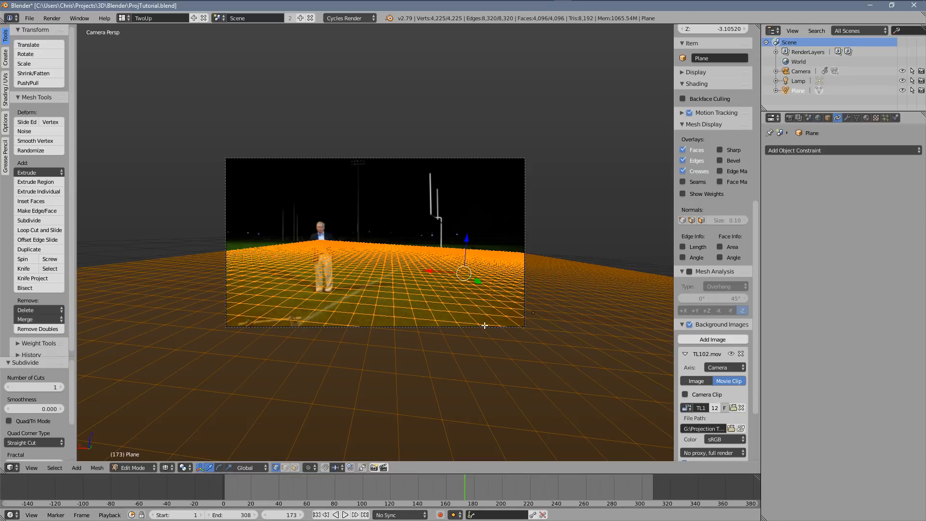
Step: Switch to the ProjTut.ntp project in Natron
key("super+Tab")
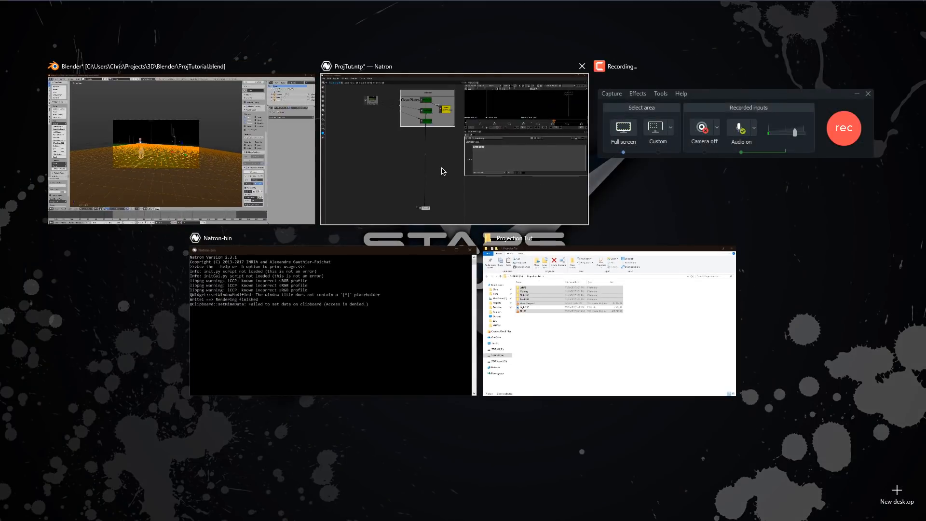
left_click(443, 170)
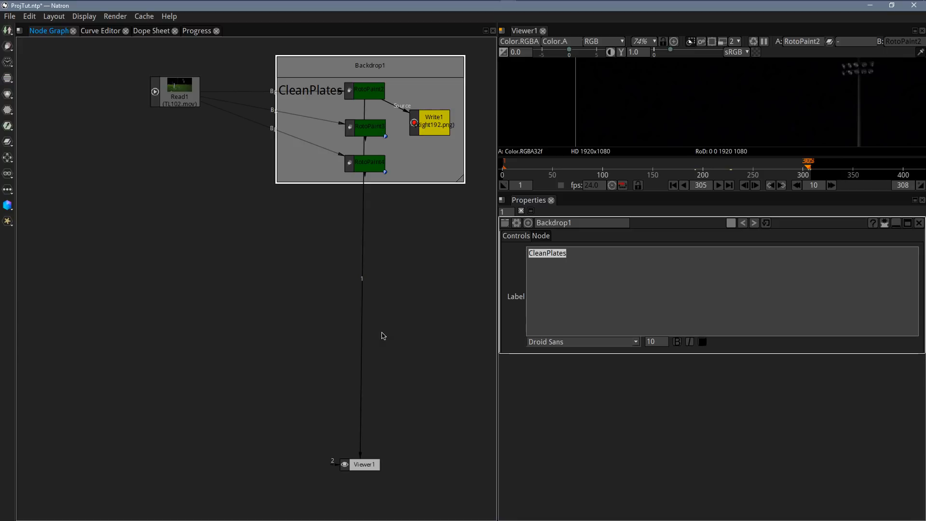
Step: Switch back to the ProjTutorial.blend project in Blender and set the current frame to 192
key("super+Tab")
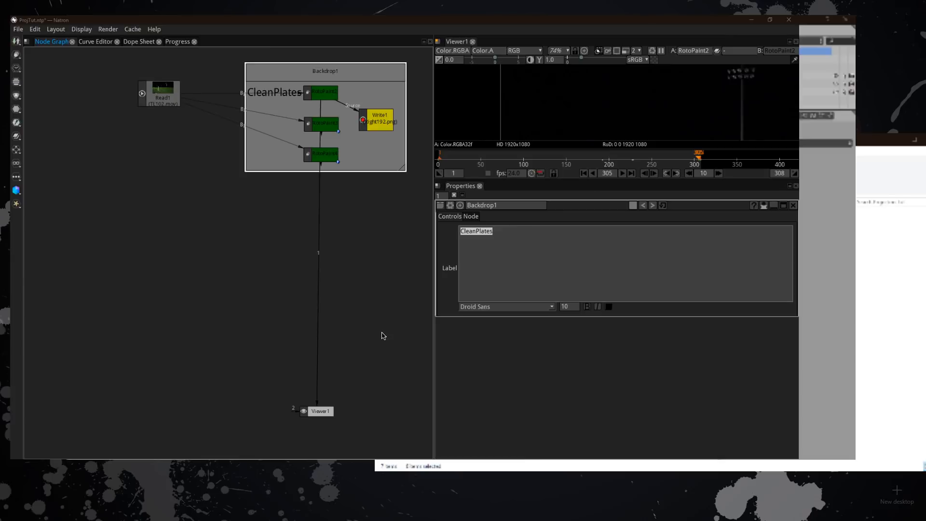
left_click(489, 220)
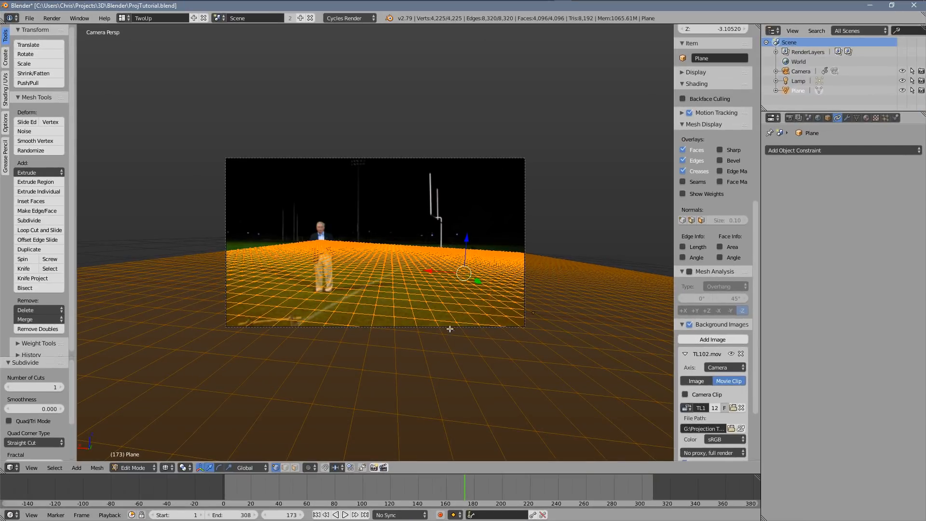
left_click(283, 514)
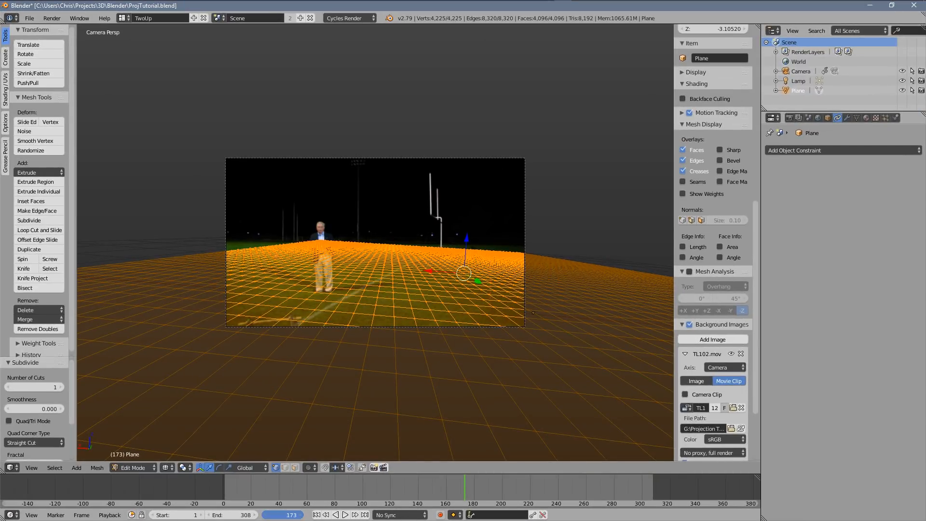
type("192")
key("Return")
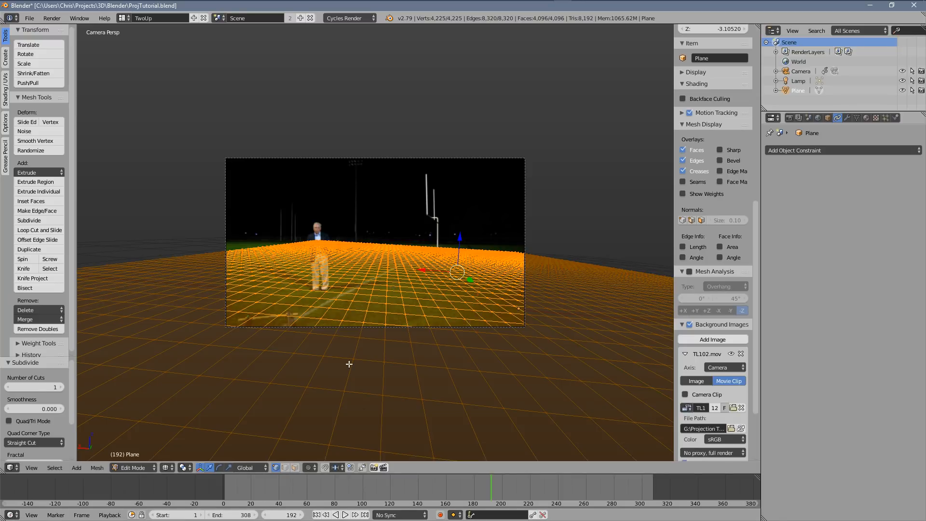
Step: UV-unwrap the subdivided plane with Project From View, leave Edit Mode and set the viewport shading to Material
key("u")
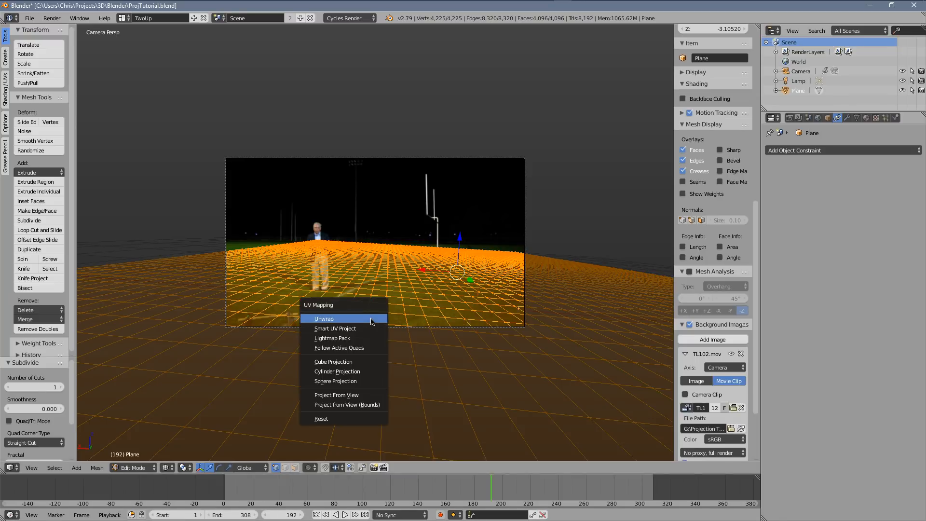
left_click(343, 396)
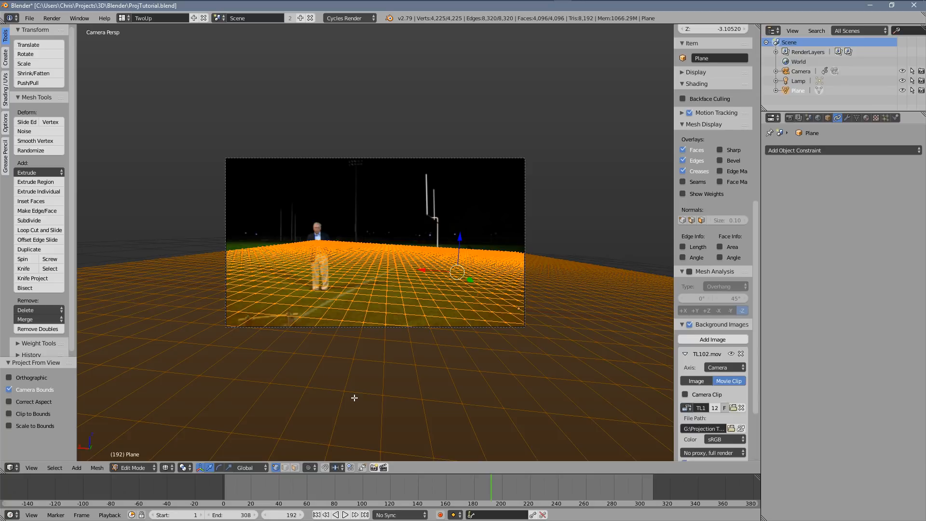
key("Tab")
left_click(176, 467)
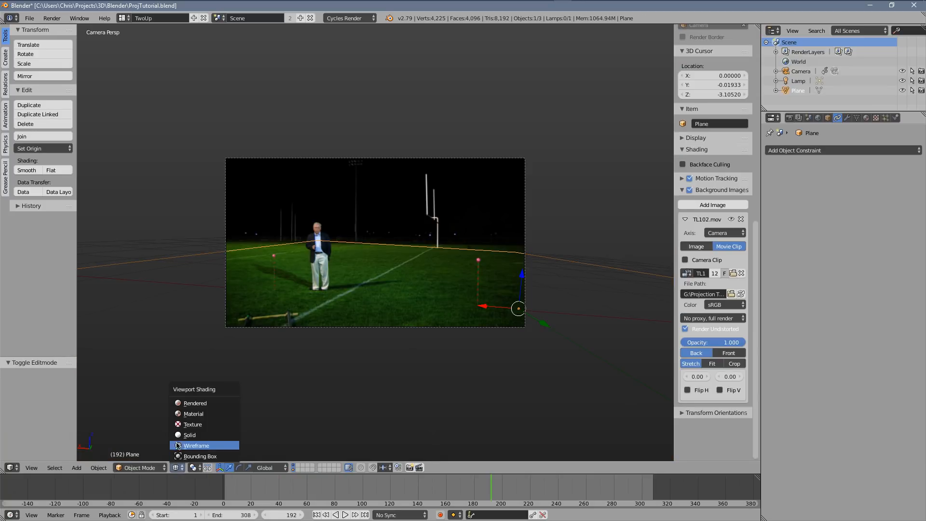
left_click(181, 413)
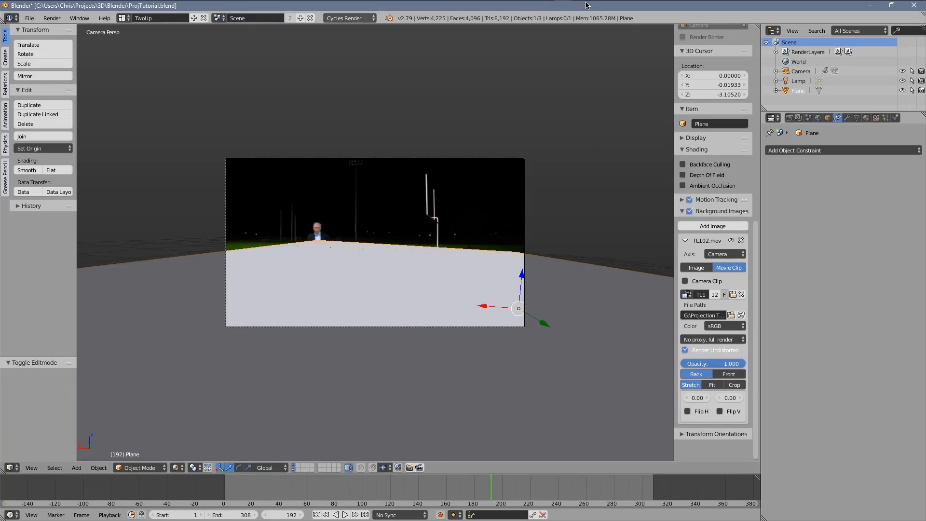
Step: Split the 3D view vertically, turn the new area into a Node Editor and create a new material for the plane
left_click_drag(757, 25, 368, 423)
left_click(374, 467)
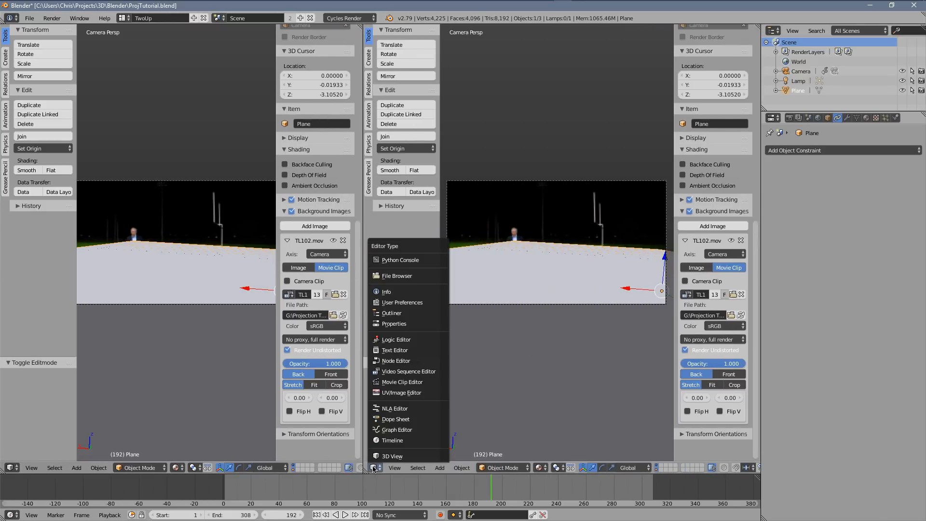
left_click(394, 363)
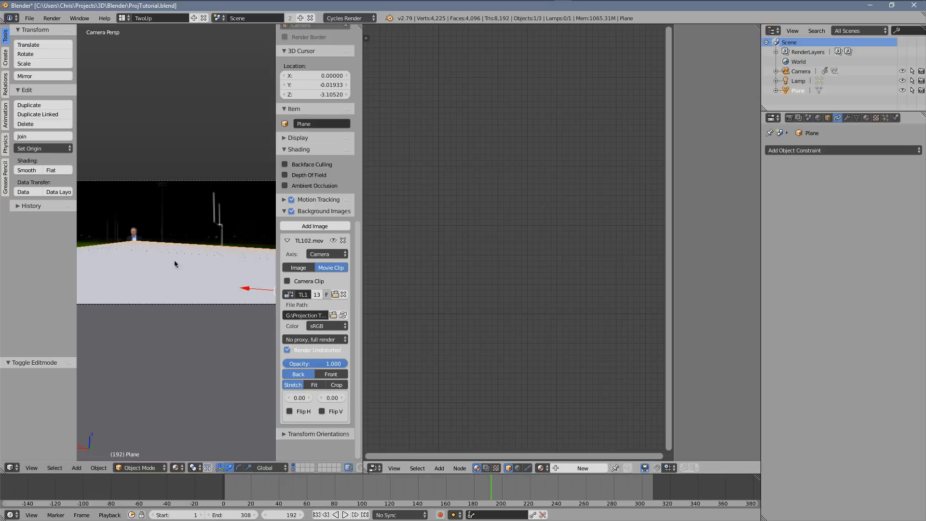
left_click(569, 469)
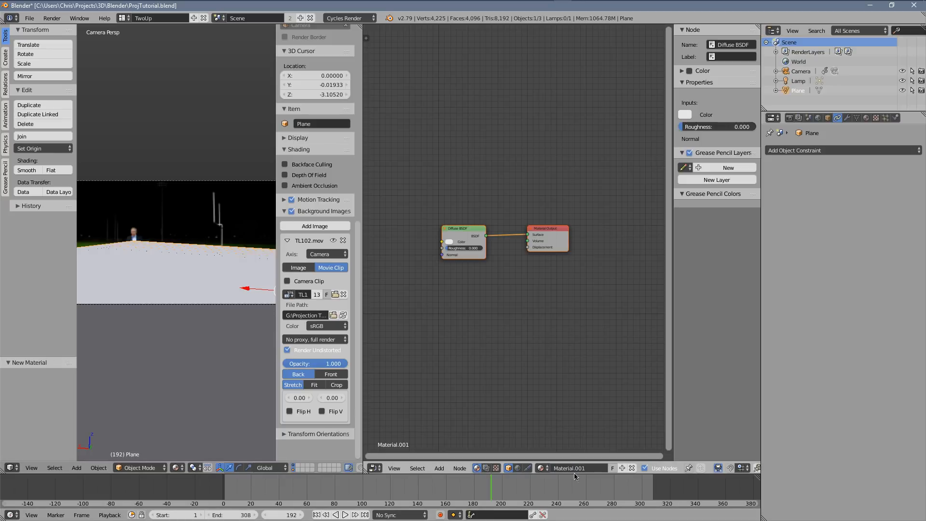
Step: Replace the Diffuse BSDF node with an Emission shader and link its output to the Material Output's Surface
left_click(453, 229)
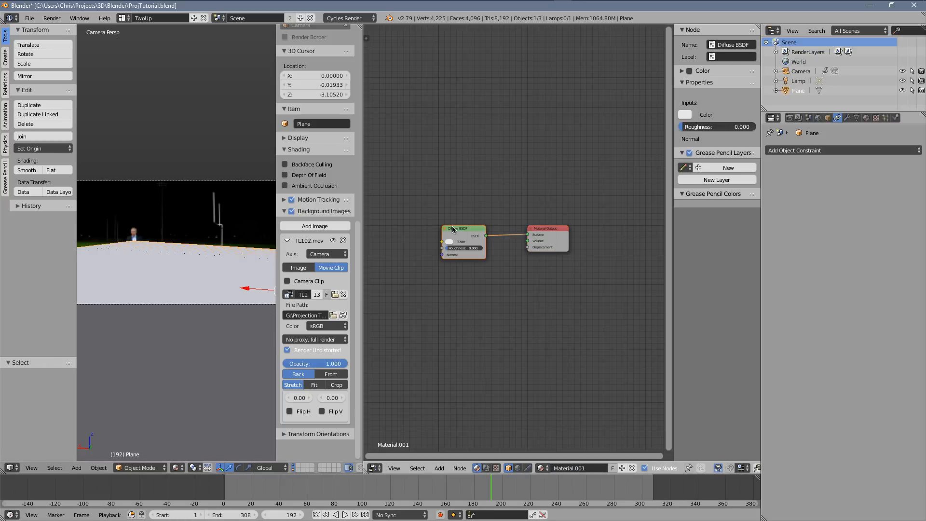
key("Delete")
key("shift+a")
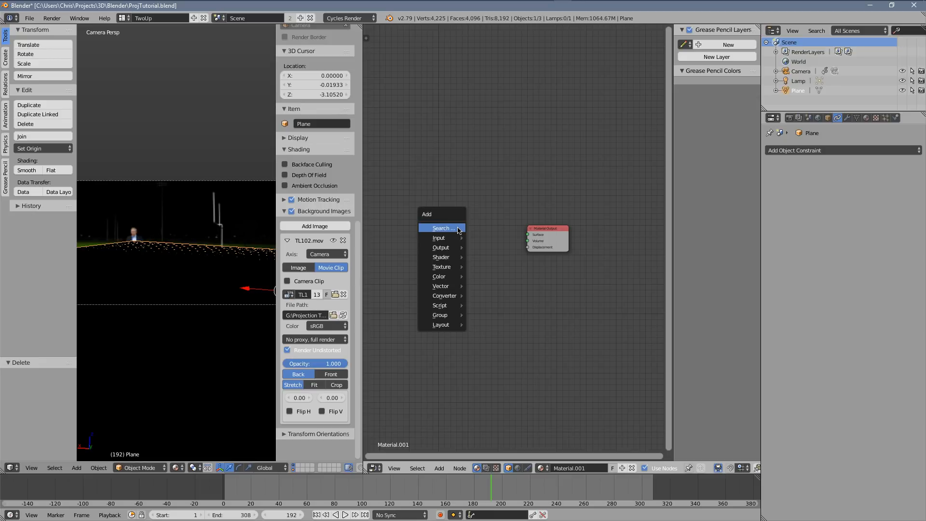
left_click(456, 228)
type("em")
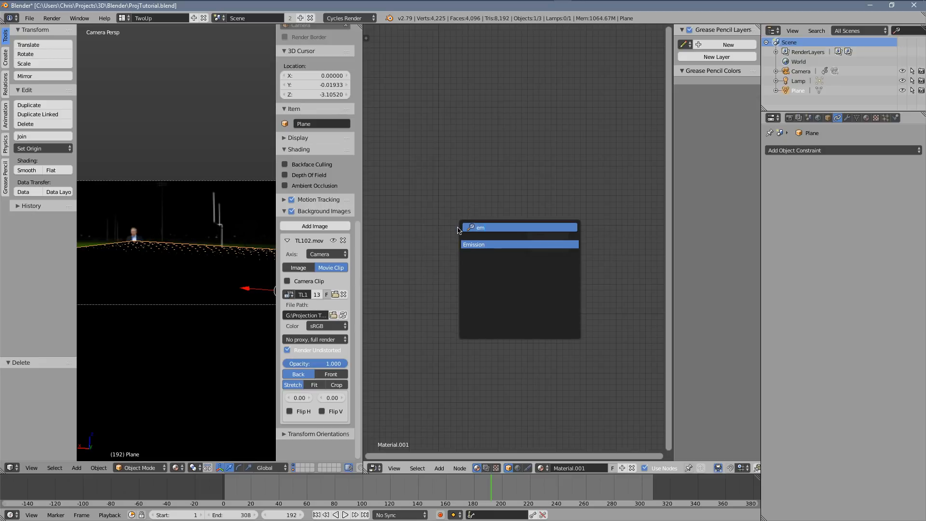
key("Return")
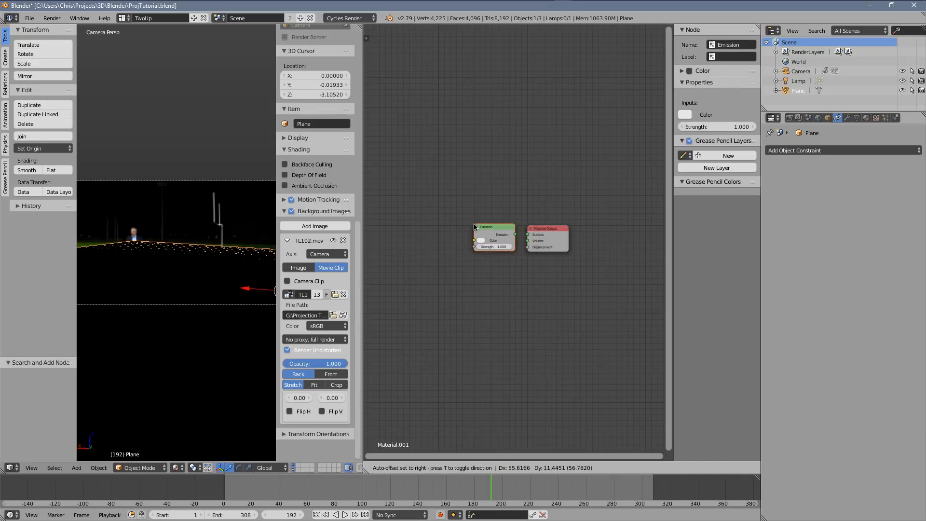
left_click(492, 224)
left_click_drag(515, 235, 528, 234)
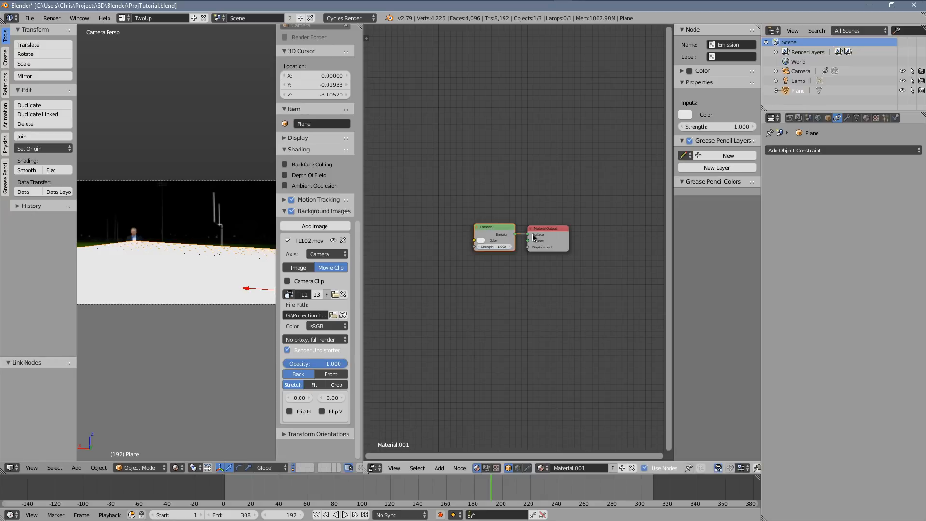
Step: Add an Image Texture node and link its Color output to the Emission shader's Color input
key("shift+a")
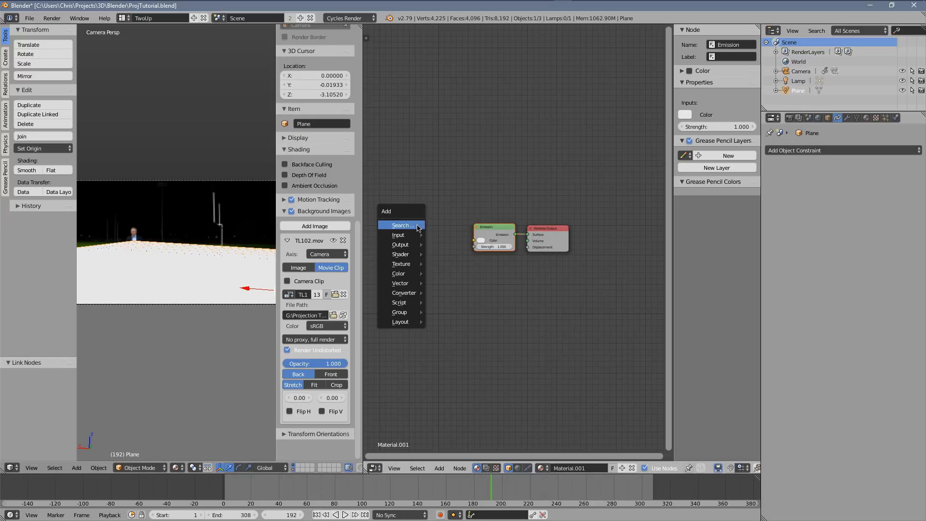
key("Escape")
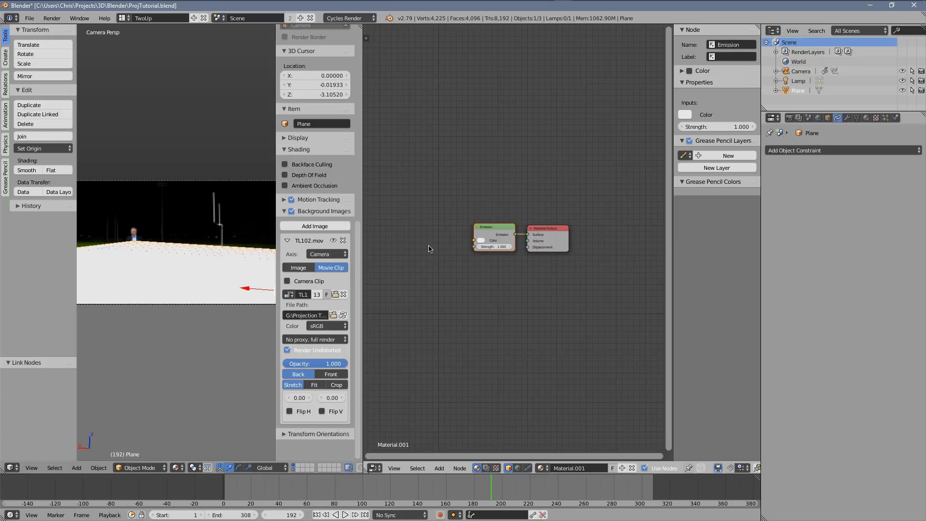
key("shift+a")
mouse_move(424, 284)
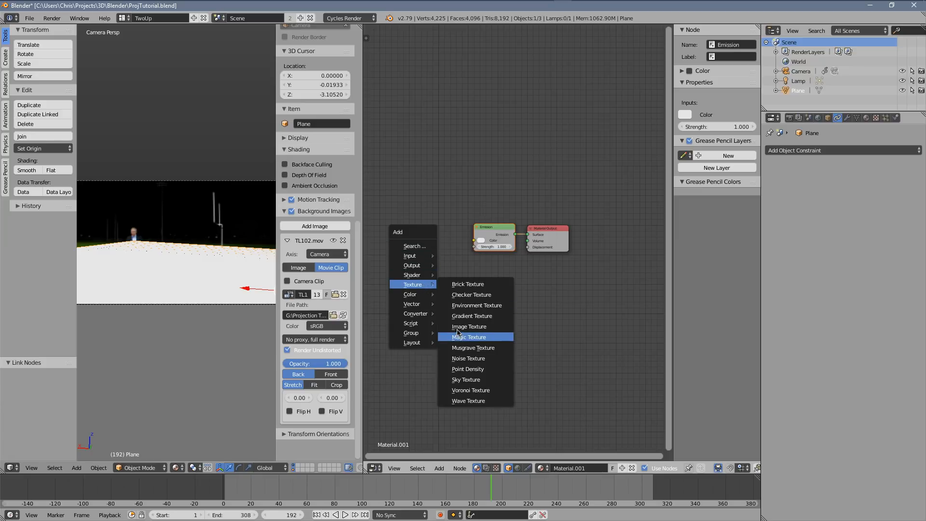
left_click(463, 326)
left_click(413, 199)
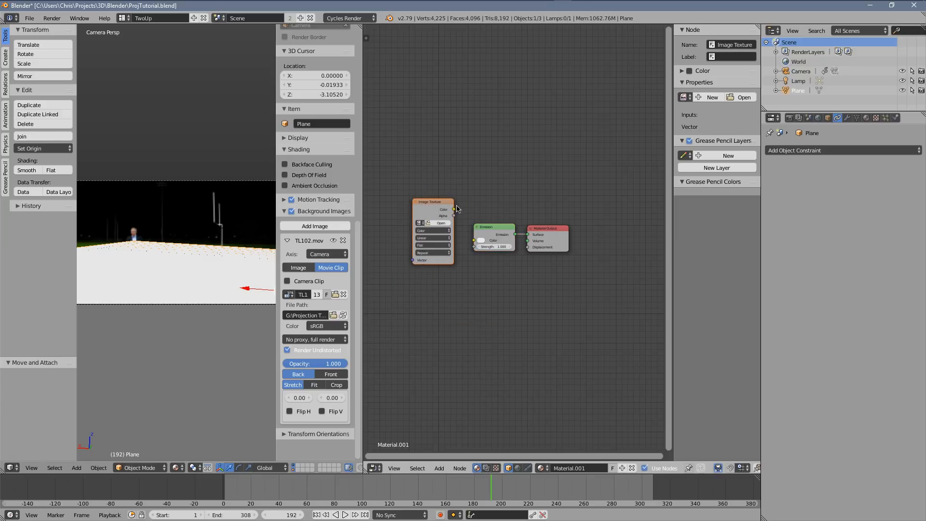
left_click_drag(453, 209, 474, 212)
left_click_drag(477, 246, 474, 240)
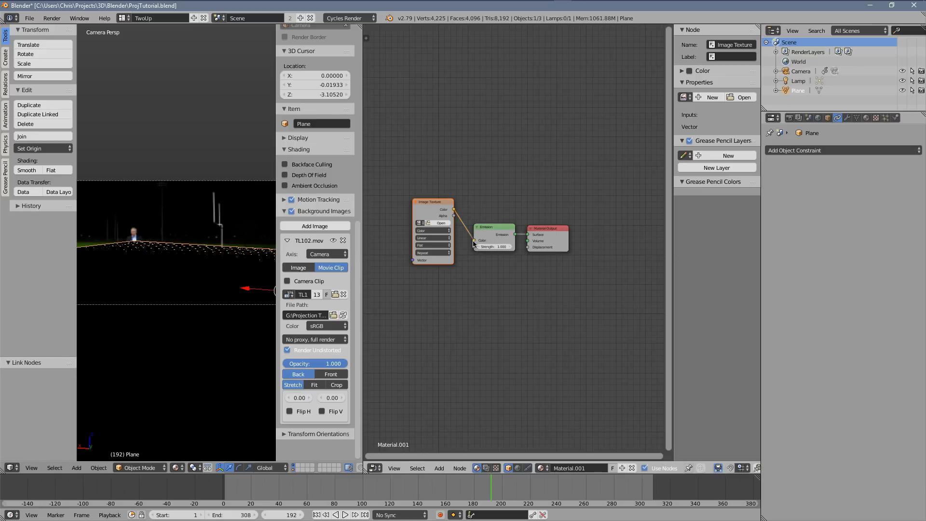
Step: Load Right192.png from the Projection Tut folder into the Image Texture node
left_click(443, 223)
left_click(40, 233)
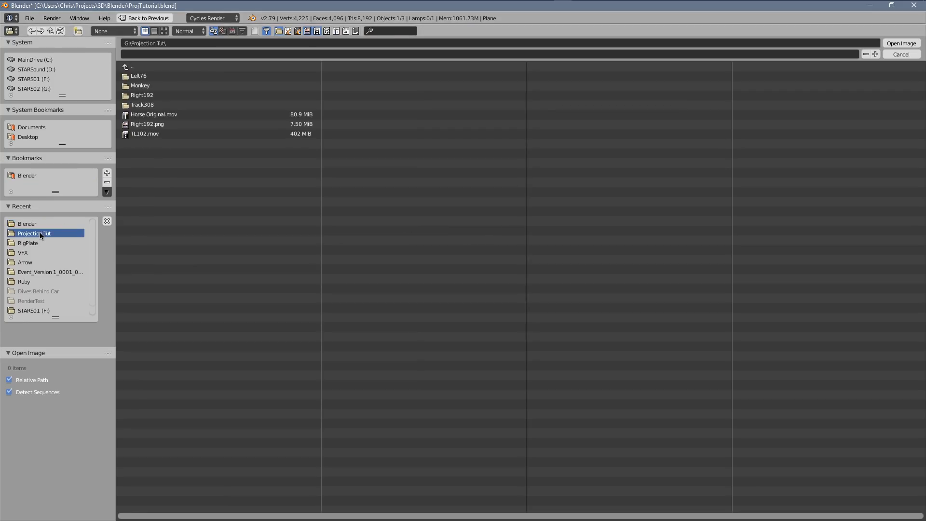
left_click(134, 126)
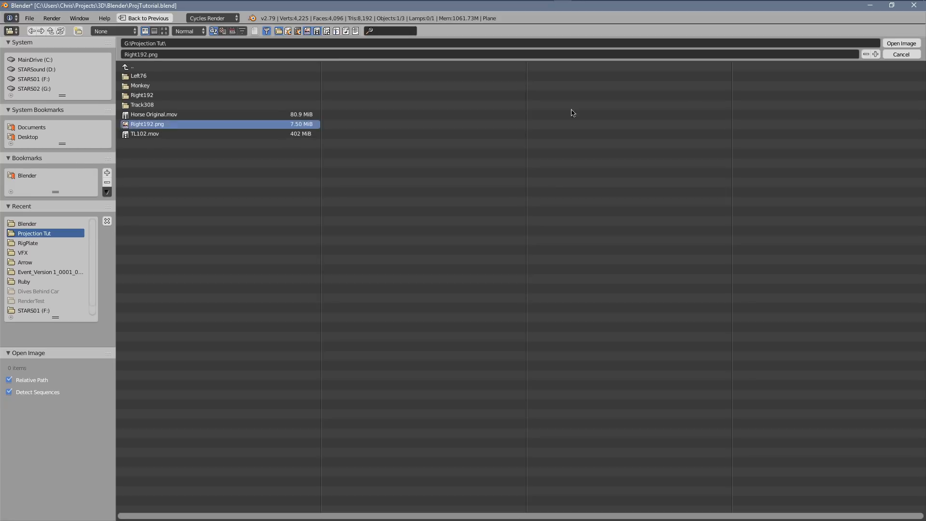
left_click(899, 45)
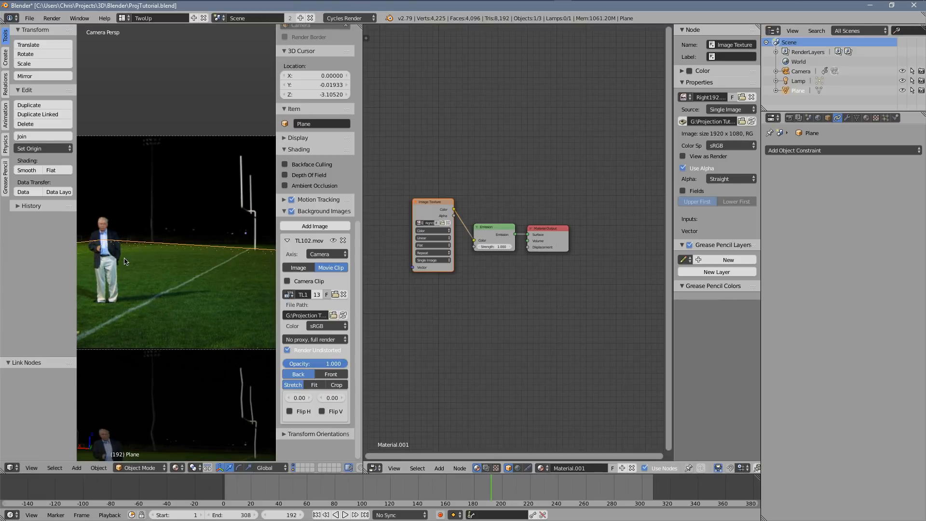
Step: Examine the projected texture on the plane from several angles and through the camera in a maximized view with everything deselected
scroll(125, 261, "up", 1)
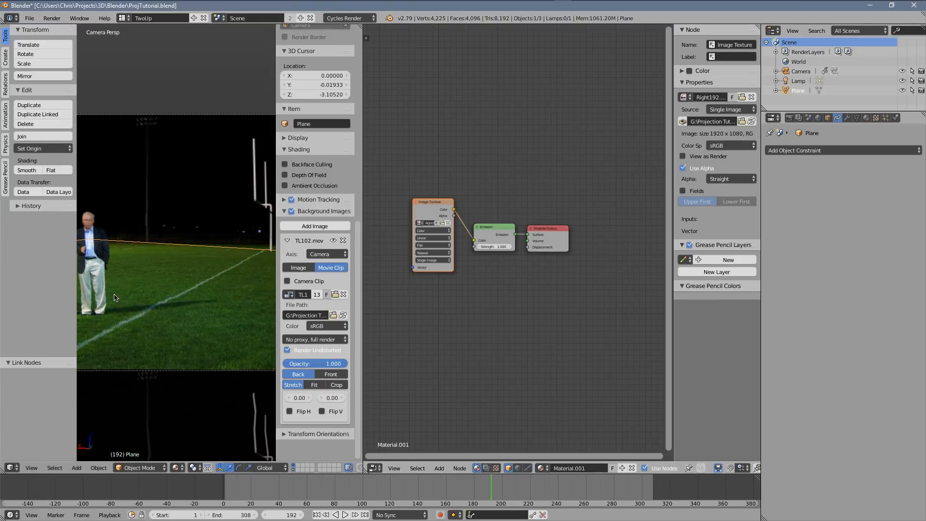
left_click_drag(115, 297, 134, 286)
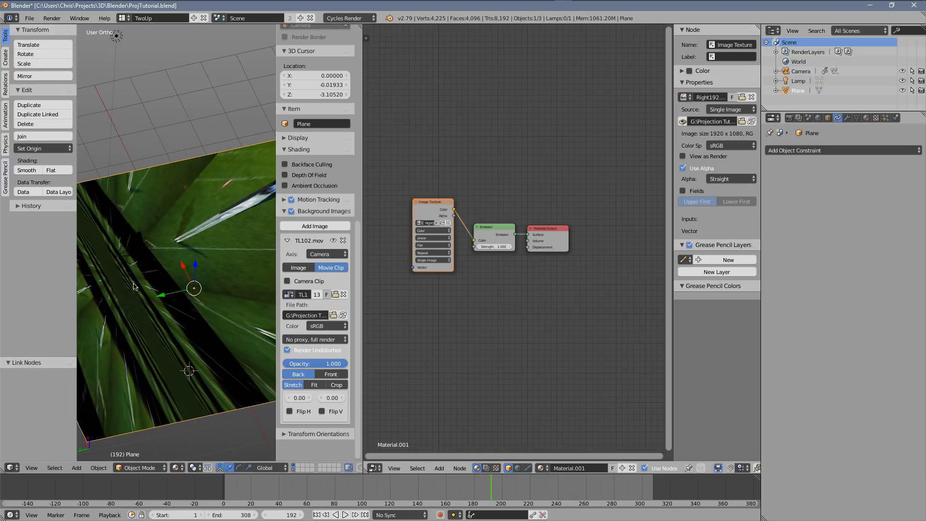
mouse_move(216, 215)
left_mouse_down()
mouse_move(175, 327)
mouse_move(204, 214)
left_mouse_up()
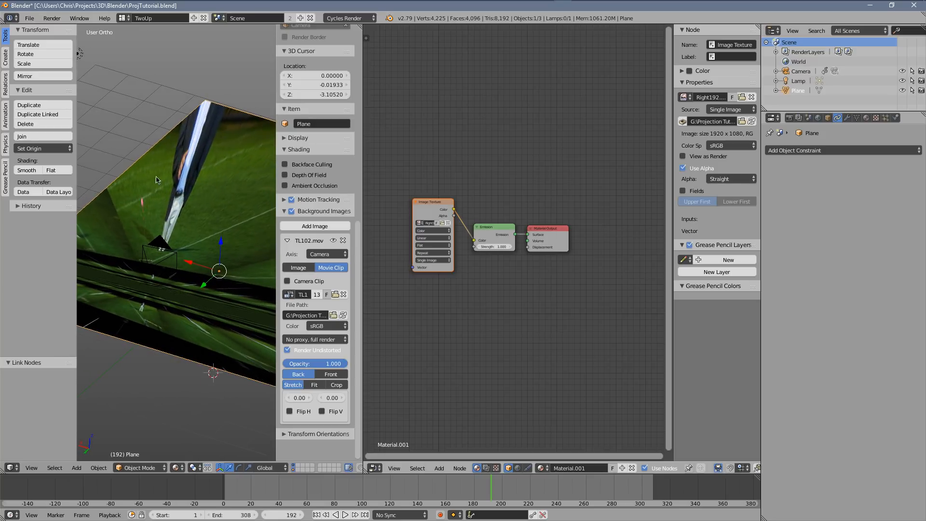
left_click_drag(153, 351, 229, 256)
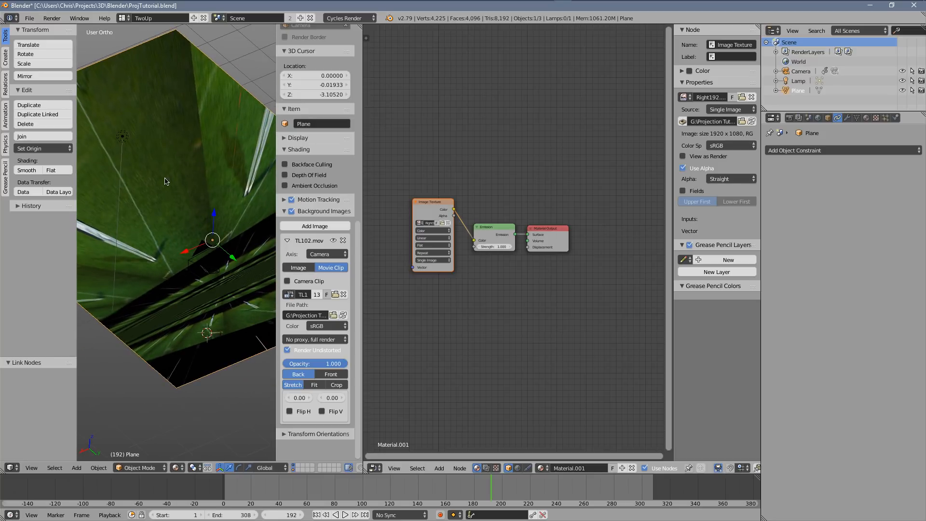
left_click_drag(195, 332, 179, 252)
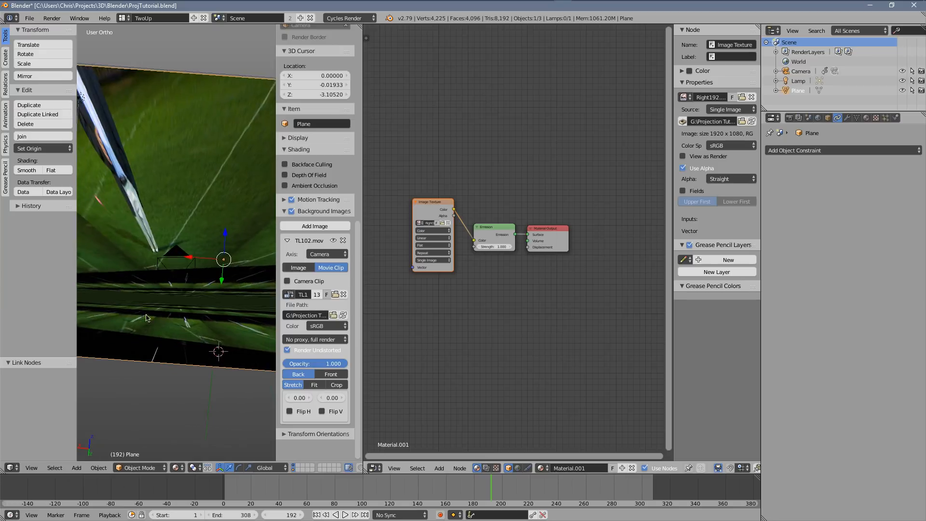
key("KP_0")
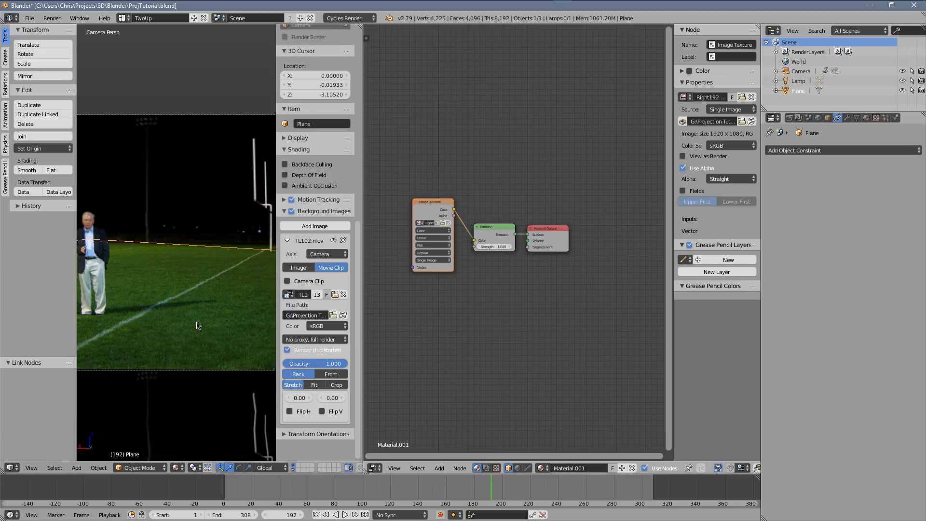
key("shift+space")
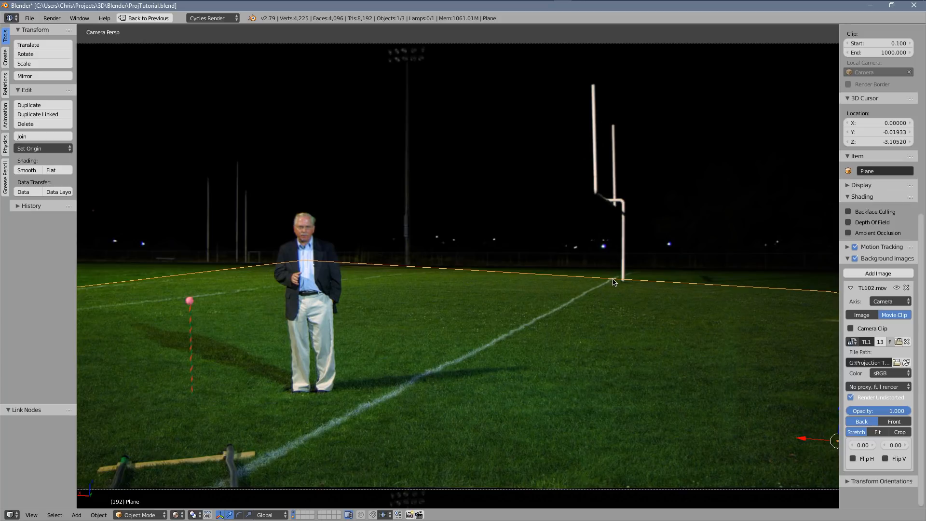
key("a")
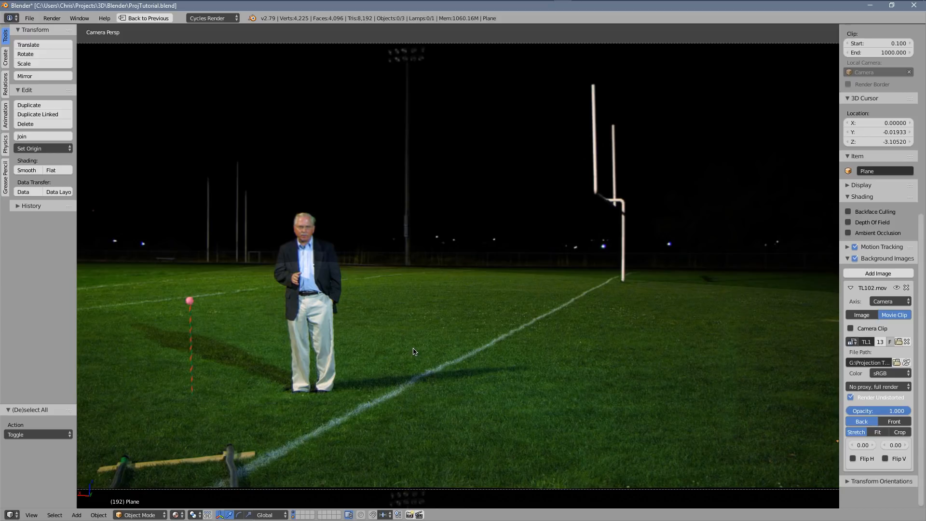
Step: Restore the area layout, merge the Node Editor area back into the 3D view and play back the shot
key("ctrl+Up")
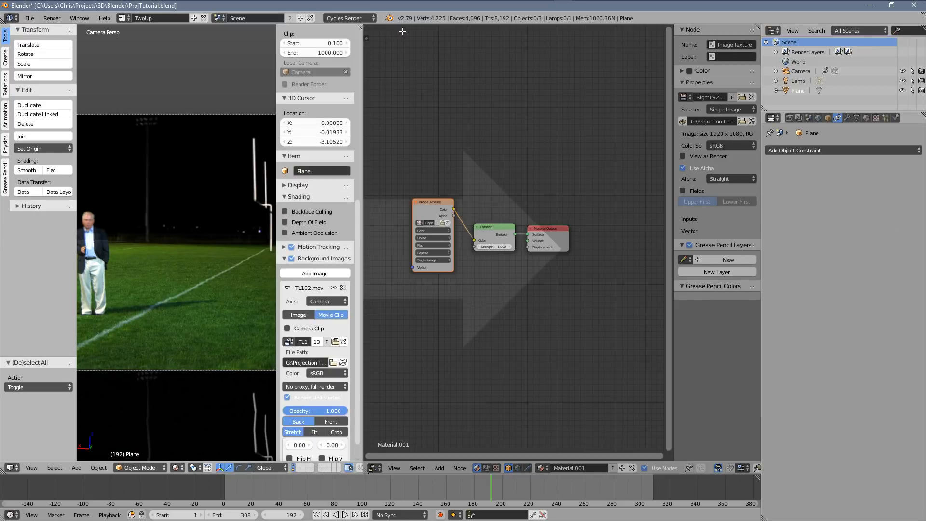
left_click_drag(403, 31, 403, 30)
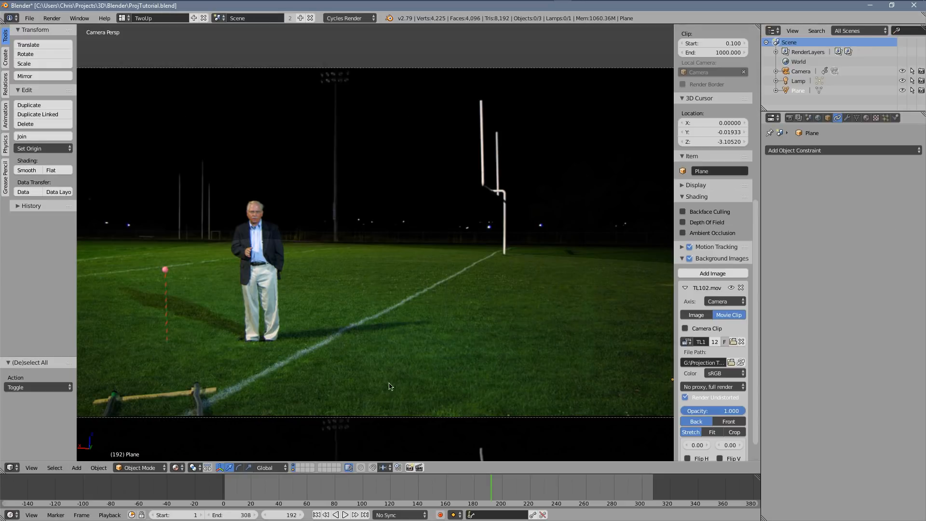
key("alt+a")
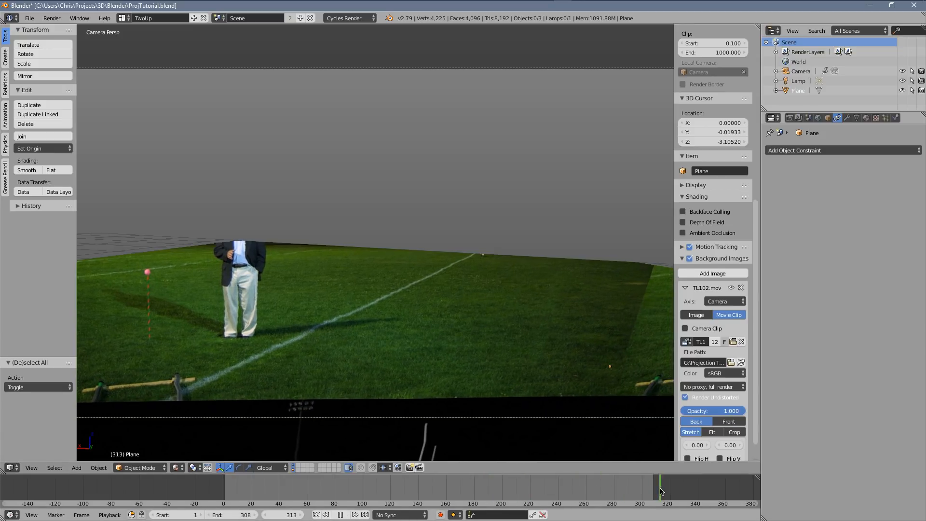
Step: Stop playback, check the projection off-axis and through the camera around frames 191 to 208, and display the render settings
key("Escape")
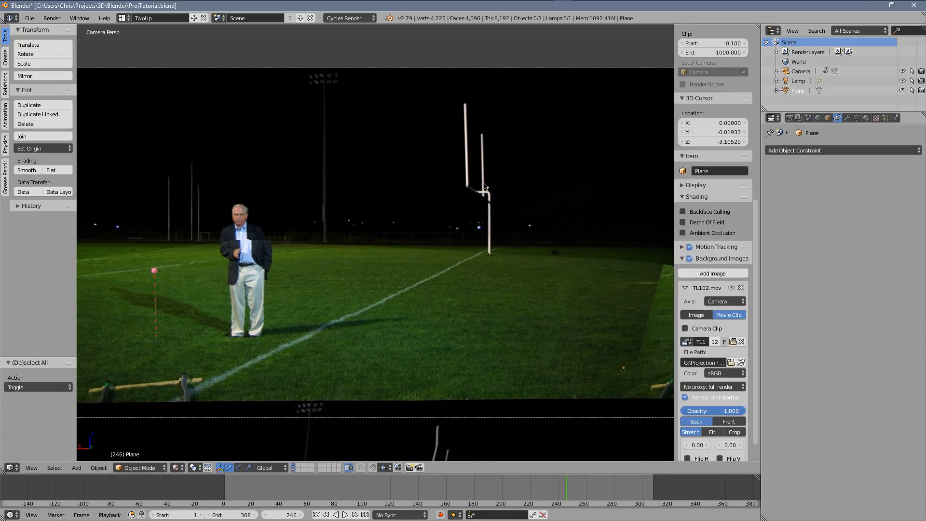
left_click_drag(504, 324, 400, 305)
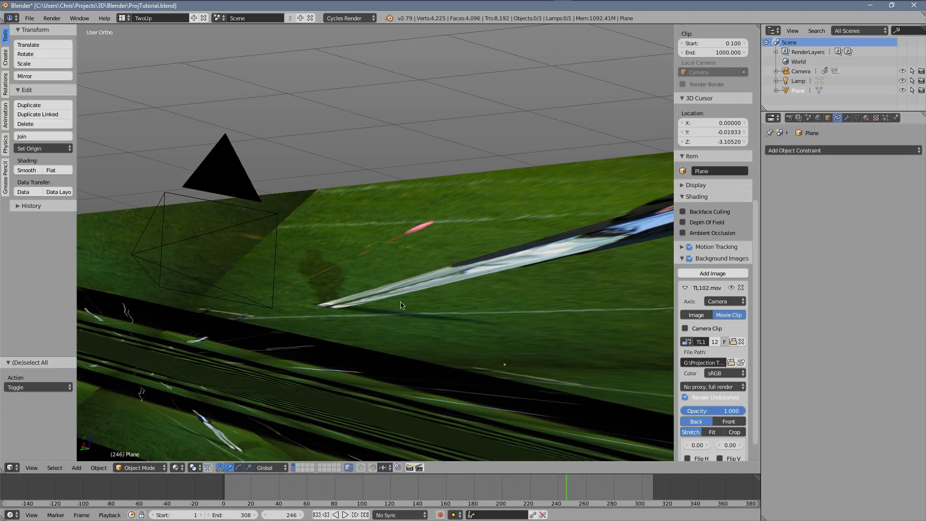
key("KP_0")
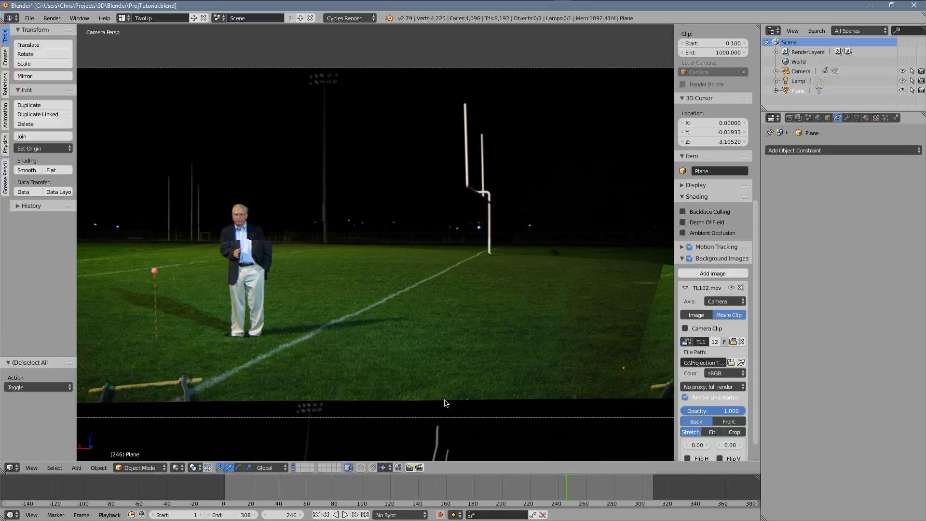
left_click_drag(562, 492, 488, 489)
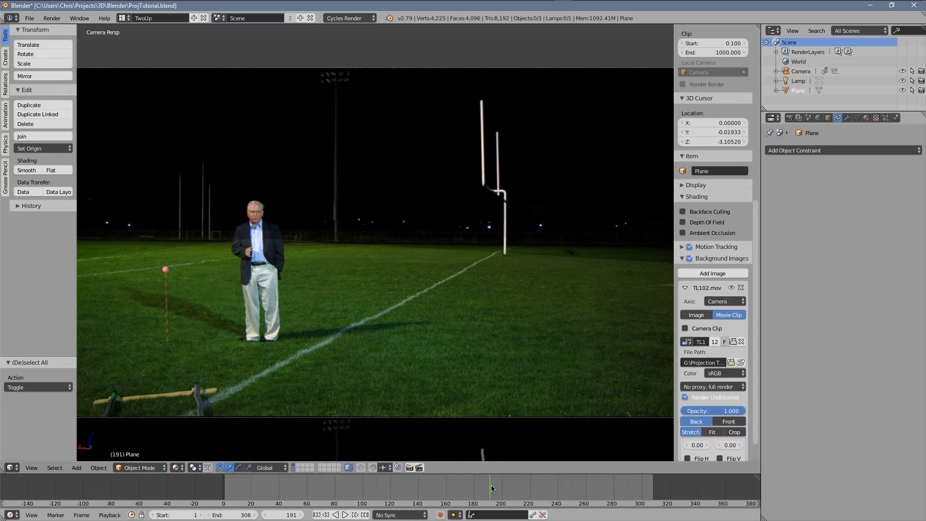
left_click_drag(492, 487, 513, 491)
left_click(790, 118)
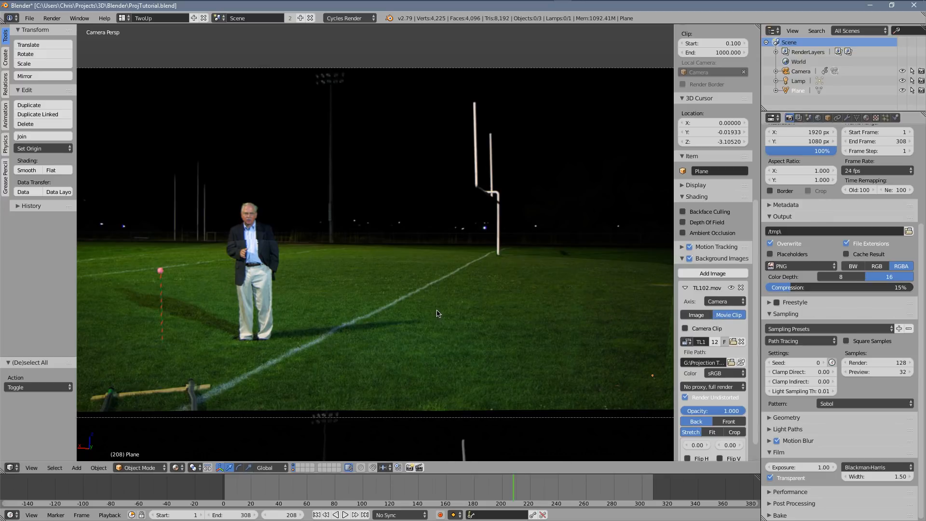
Step: Switch to Natron and add a Read node that loads the Right192_####.png sequence from the Right192 folder
key("super+Tab")
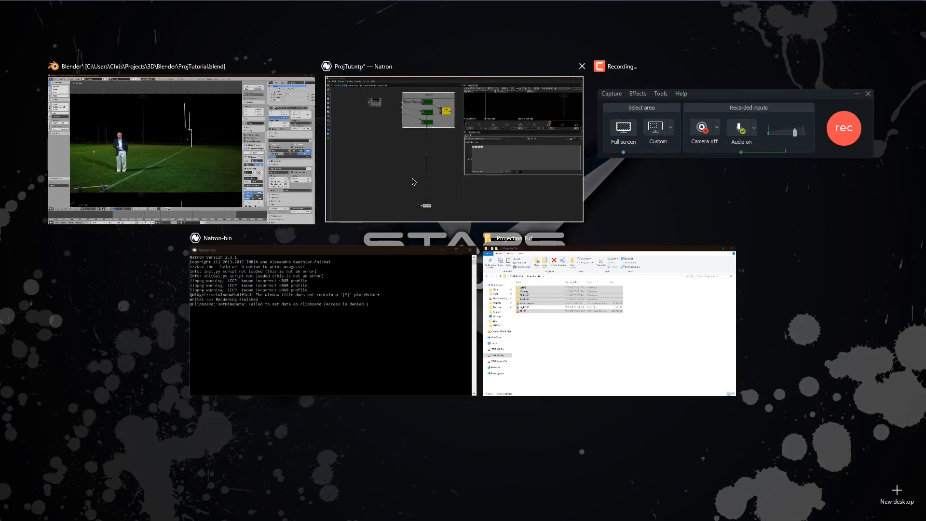
left_click(413, 182)
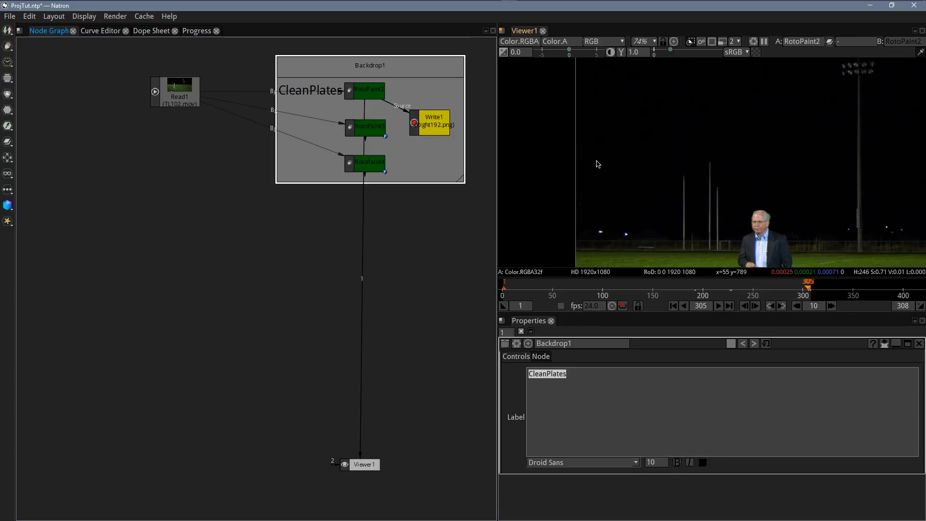
key("f")
left_click(106, 189)
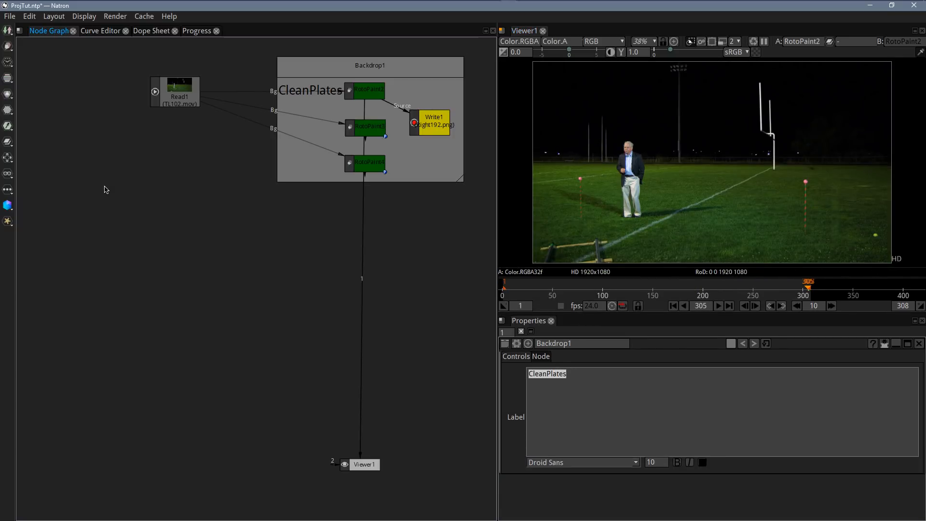
key("r")
left_click(343, 234)
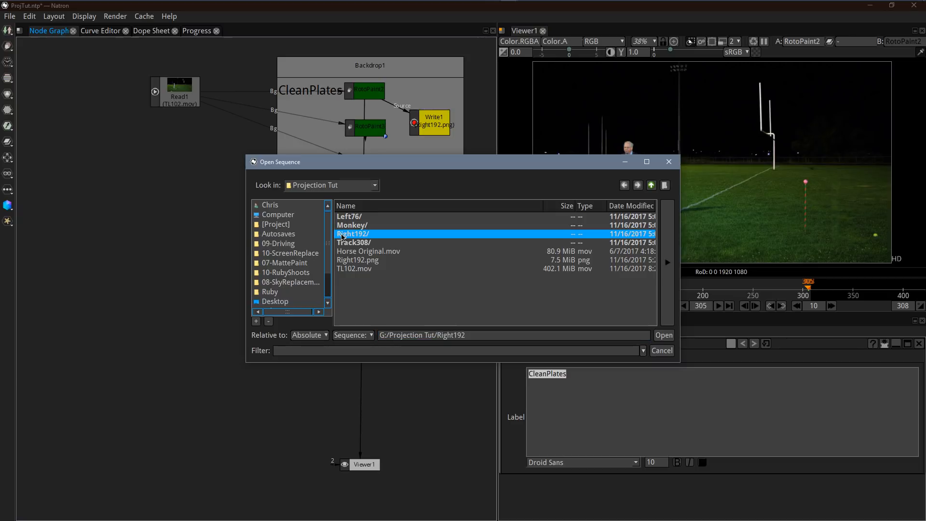
double_click(342, 235)
left_click(354, 218)
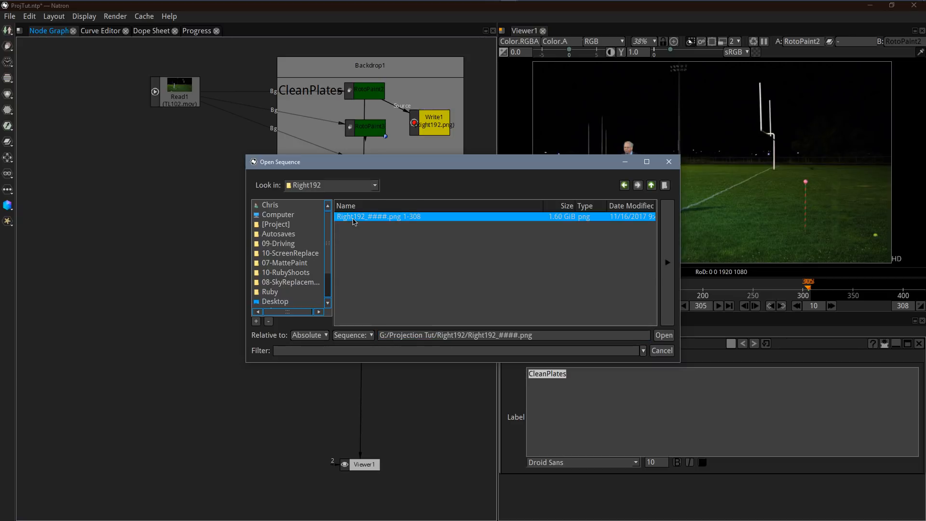
left_click(663, 335)
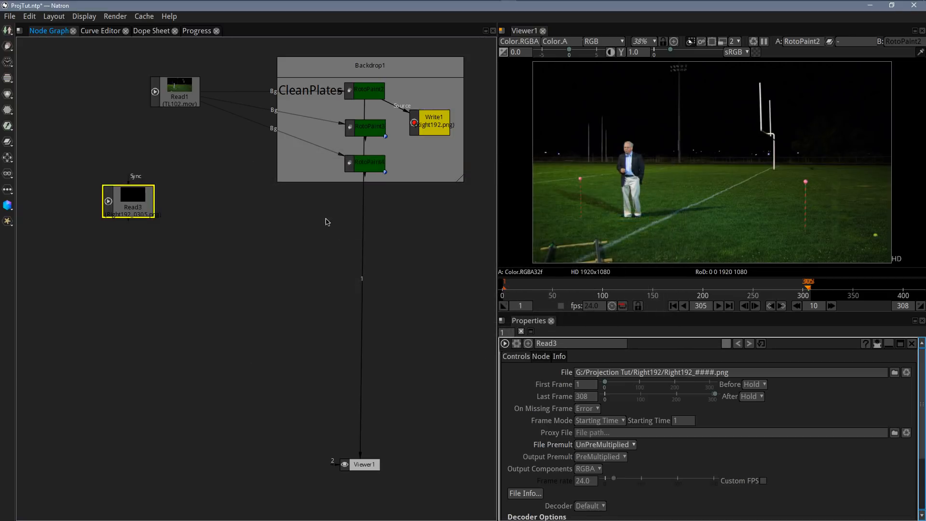
Step: Merge the Right192 sequence over the TL102.mov read node with the over operation and view the result at frame 262
left_click_drag(133, 190, 89, 183)
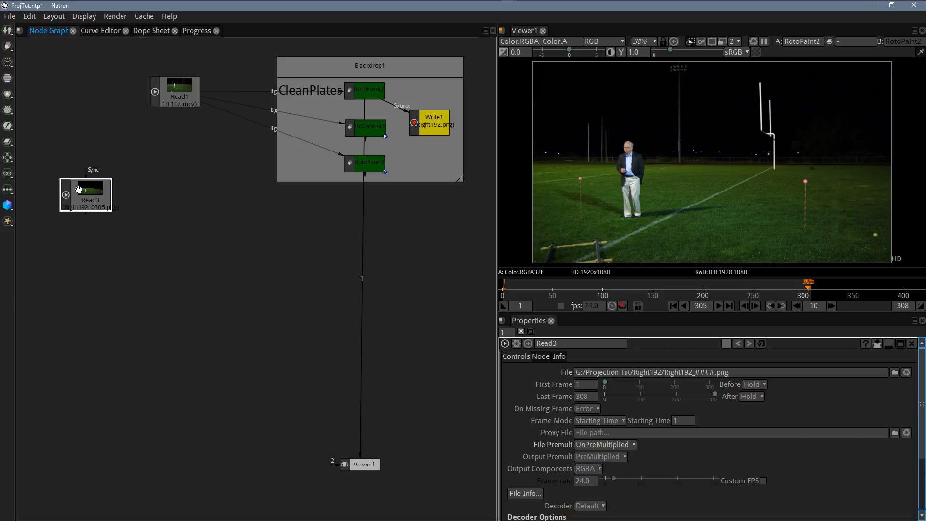
key("m")
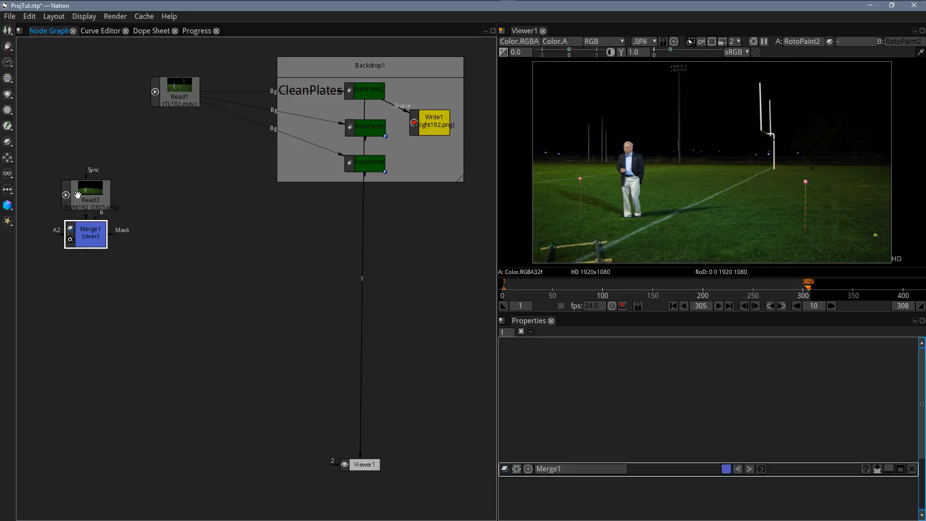
left_click_drag(89, 227, 177, 95)
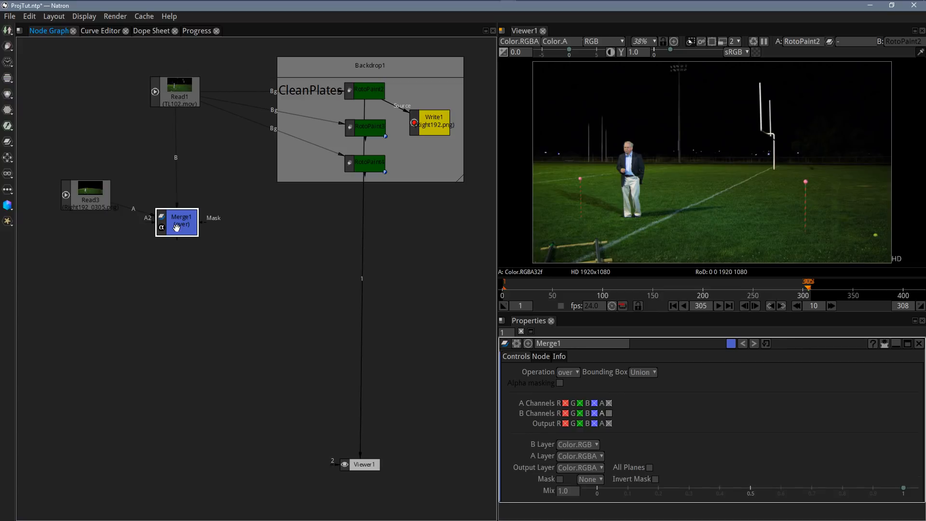
key("1")
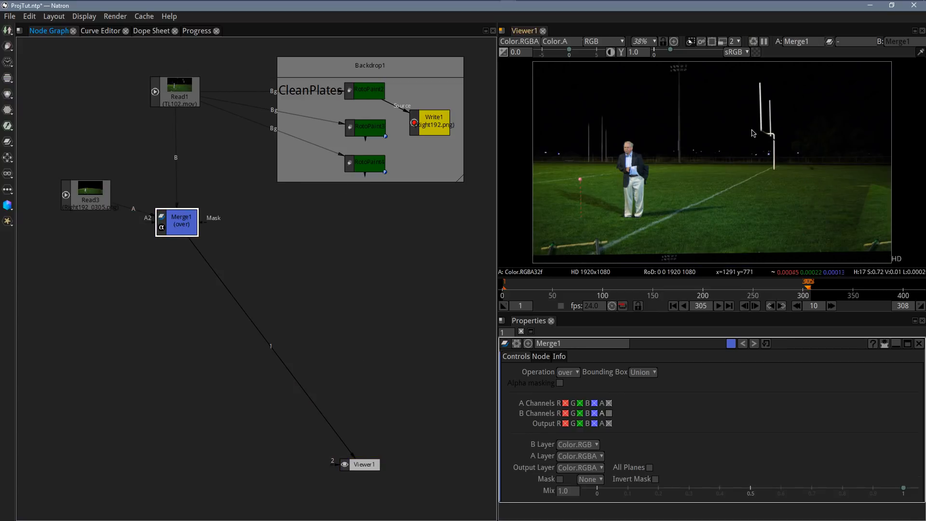
left_click(767, 289)
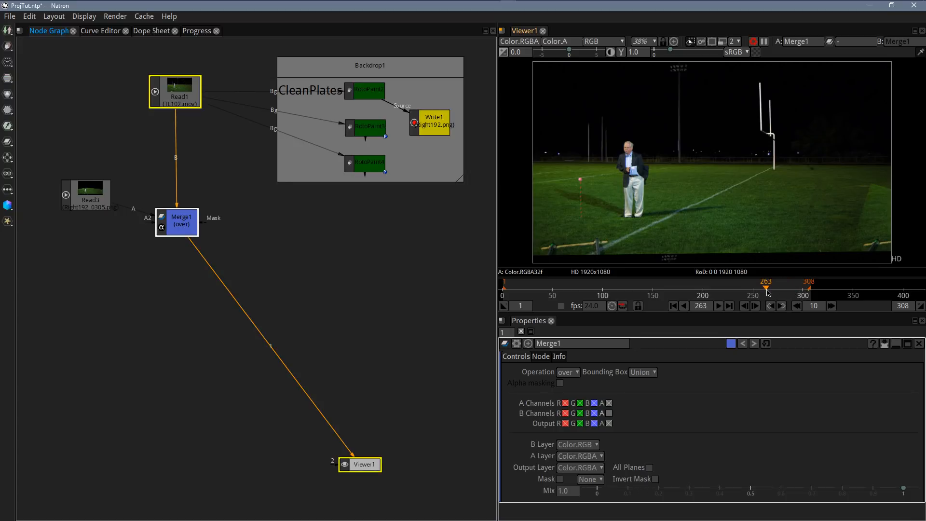
mouse_move(767, 291)
left_mouse_down()
mouse_move(629, 289)
mouse_move(764, 290)
left_mouse_up()
left_click_drag(179, 226, 178, 199)
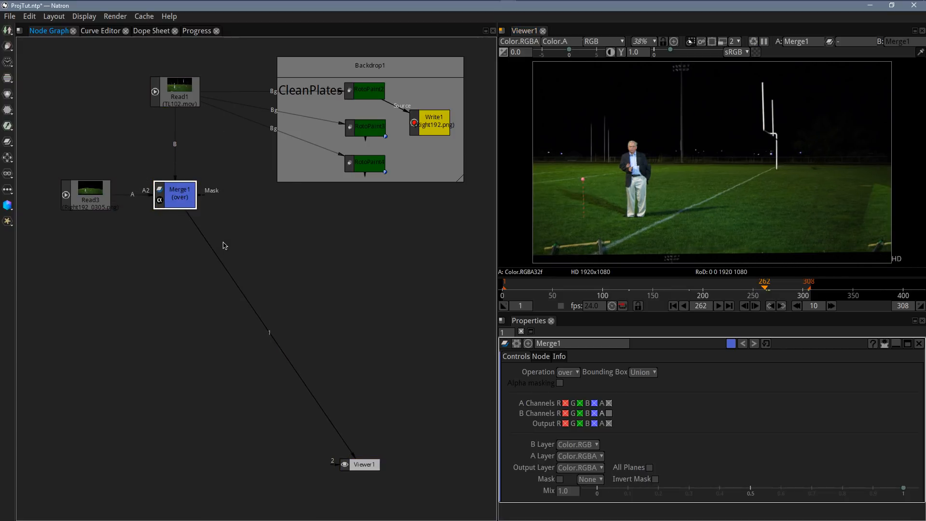
Step: Show the original TL102.mov footage in a maximized viewer and add an unconnected Roto node to the node graph
left_click(193, 98)
key("1")
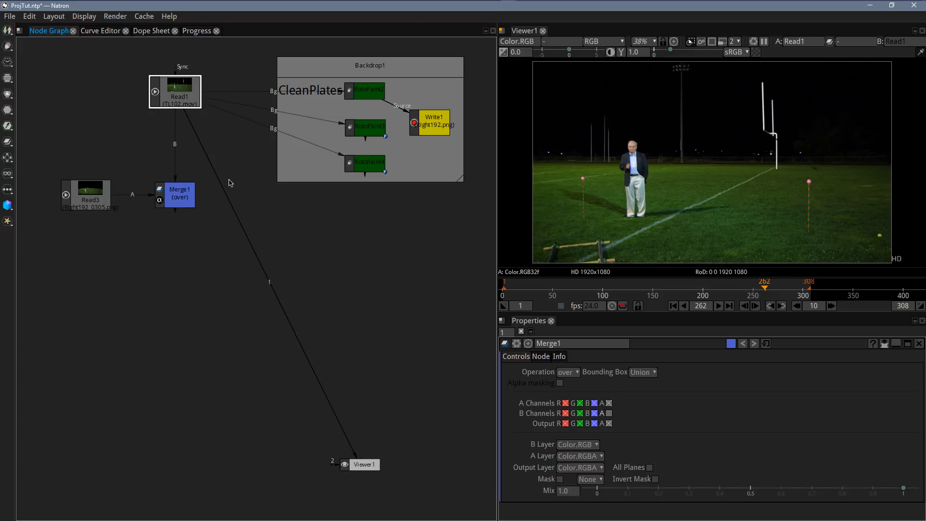
left_click(255, 202)
key("p")
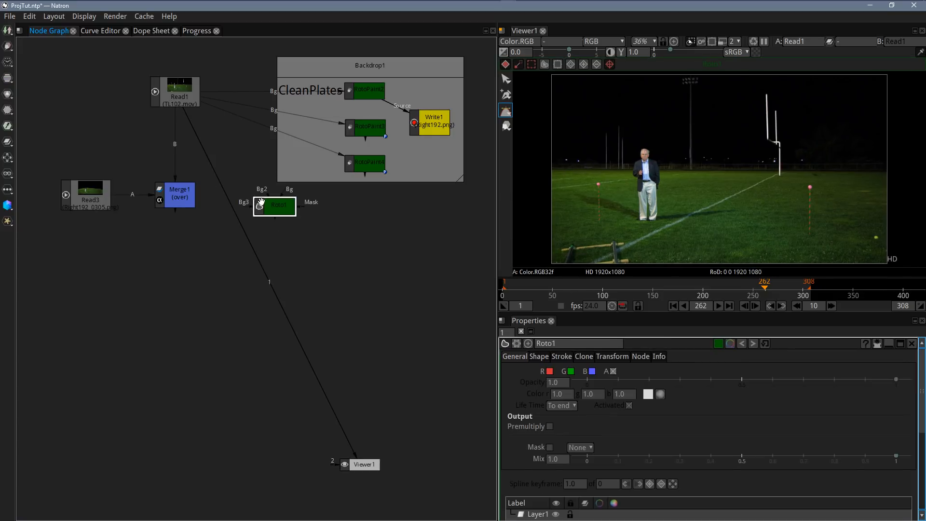
key("space")
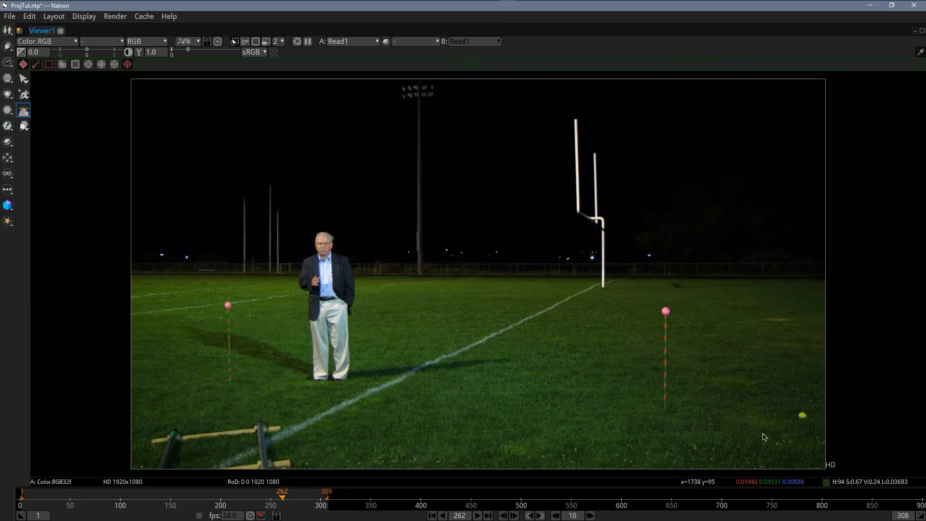
scroll(703, 337, "up", 5)
scroll(703, 337, "down", 2)
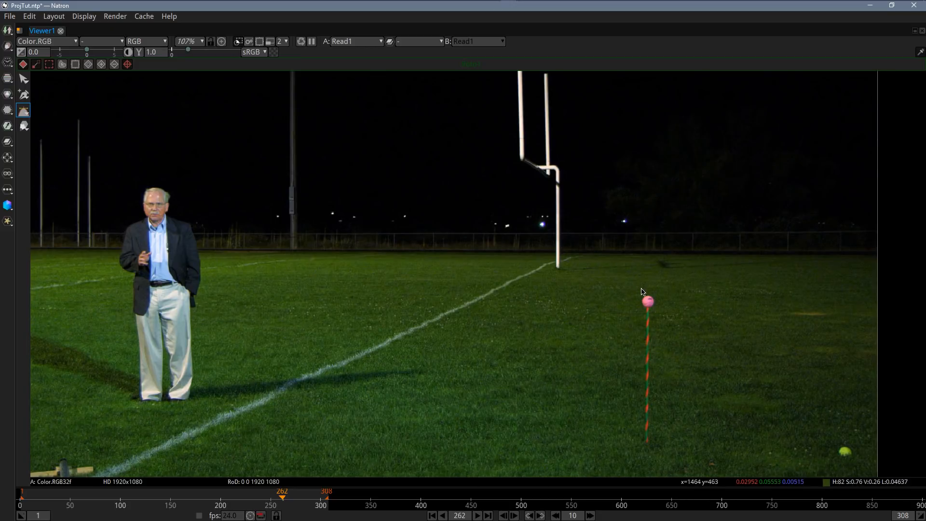
Step: Draw a closed roto shape around the pink ball and striped pole near the goalpost at frame 262
left_click(641, 287)
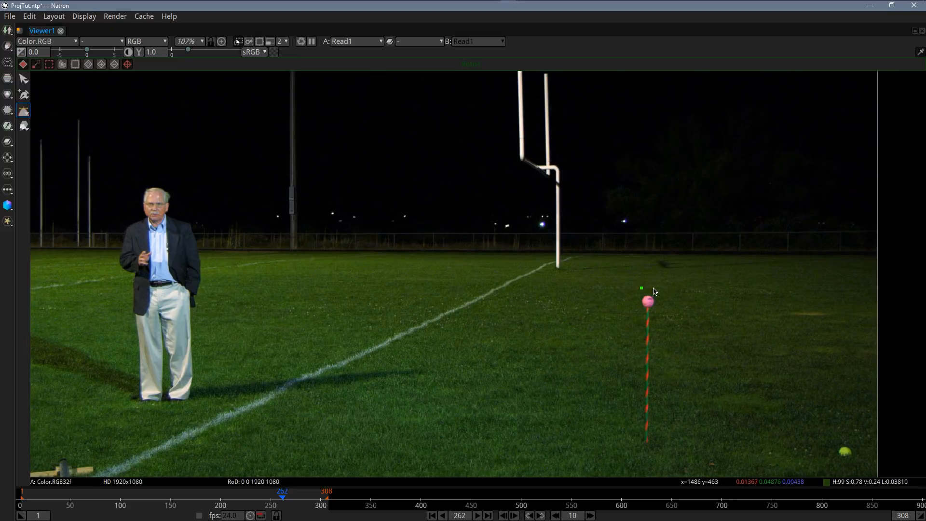
left_click(657, 312)
left_click(654, 449)
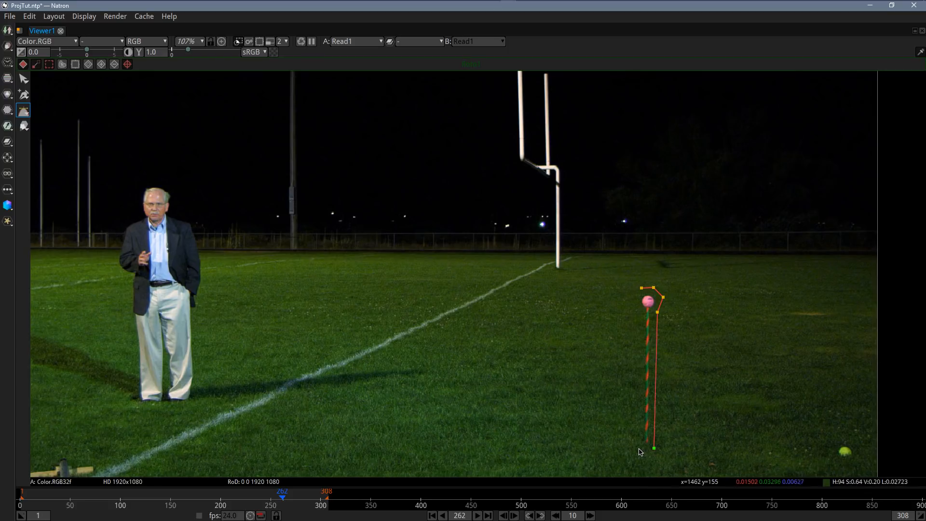
left_click(638, 449)
left_click(639, 315)
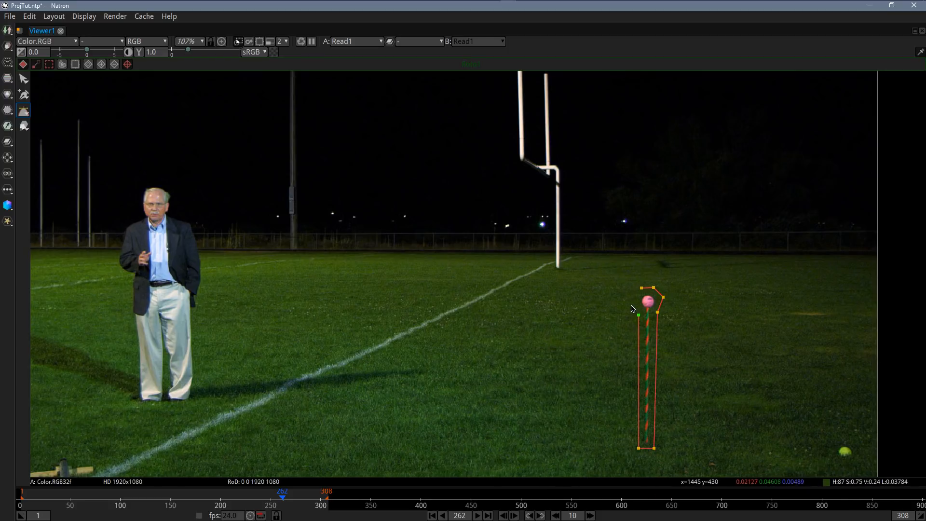
left_click(631, 299)
left_click(642, 288)
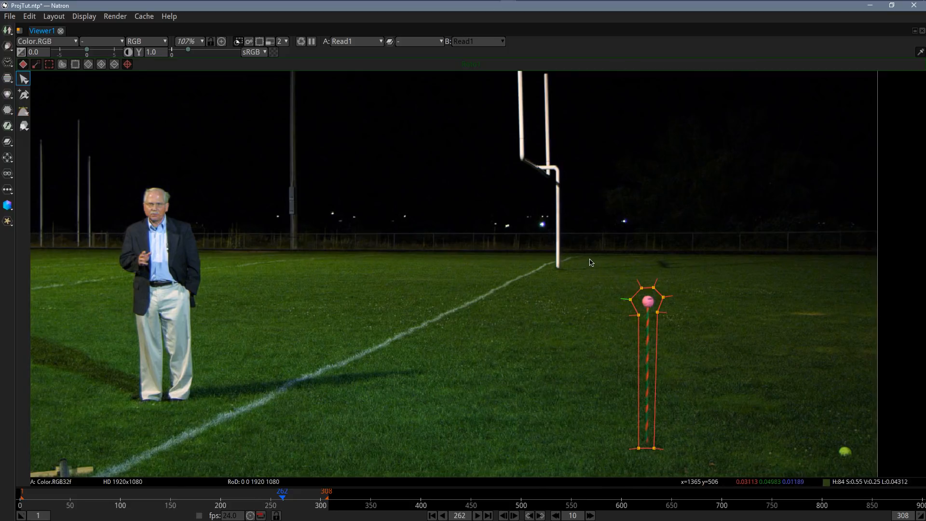
Step: Select all points of the roto shape and move it onto the pole at frame 306
left_click_drag(591, 261, 704, 466)
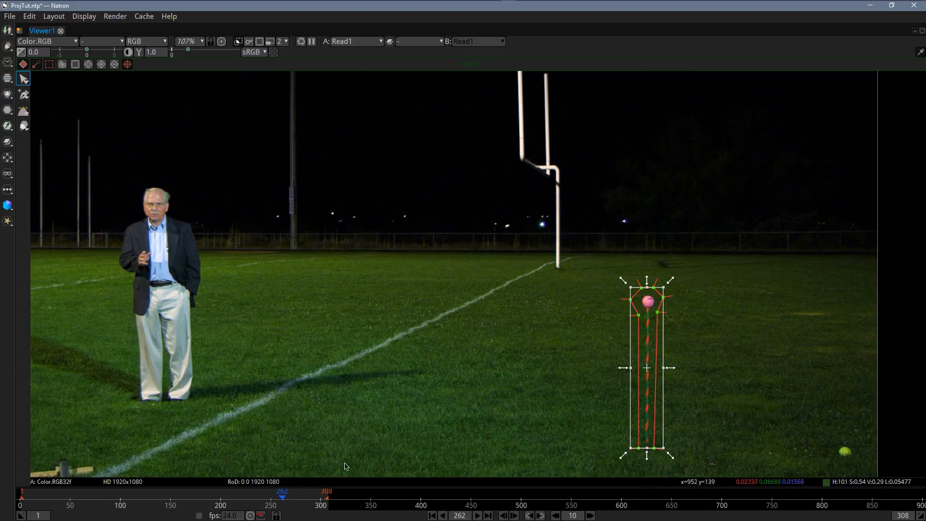
left_click(320, 499)
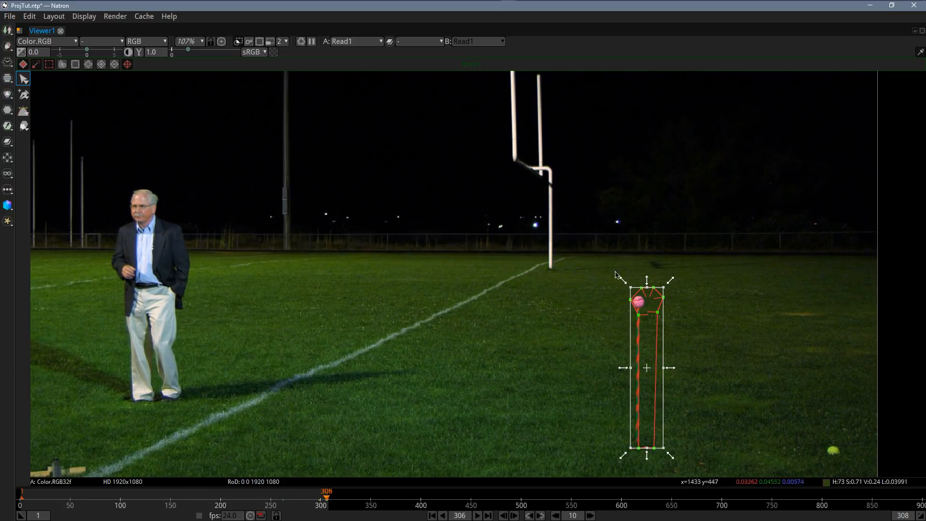
left_click_drag(647, 370, 639, 372)
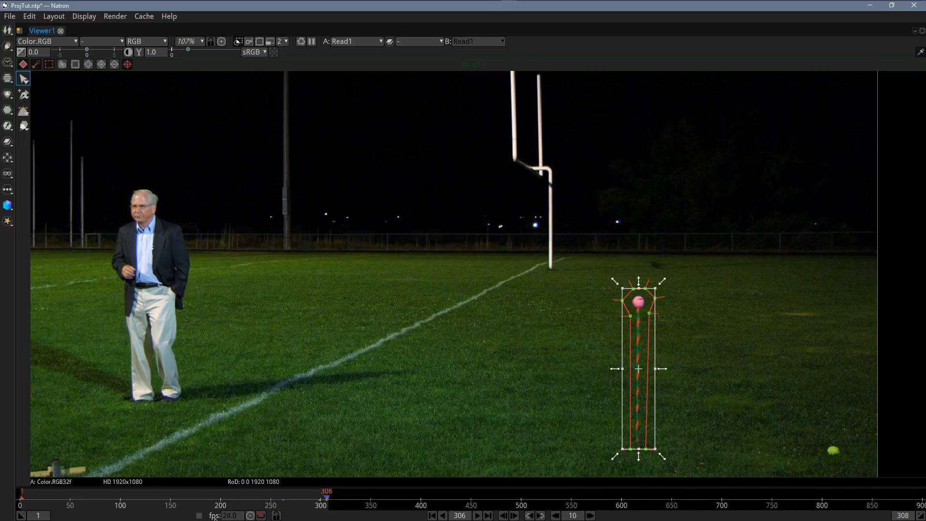
Step: Move the roto shape onto the pole at frame 200 and lower its bottom points to enclose the pole's base
left_click(221, 499)
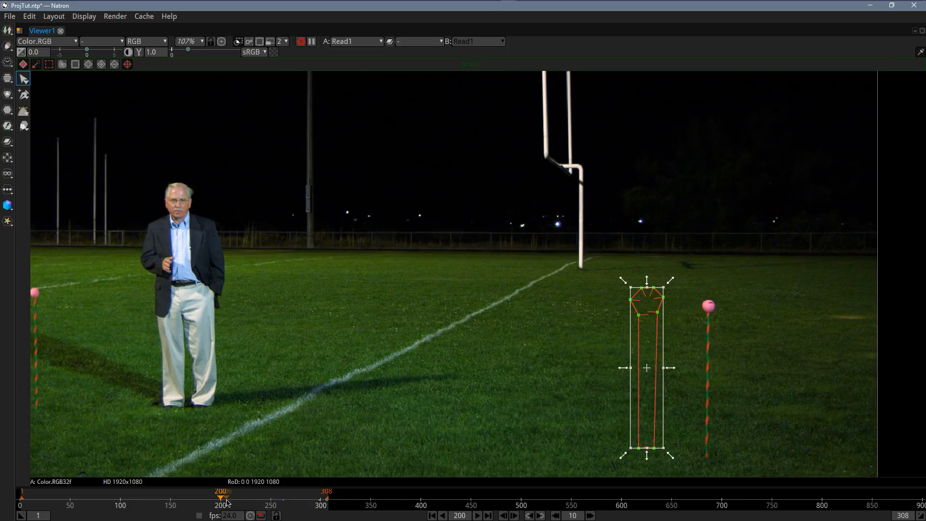
left_click_drag(646, 370, 707, 378)
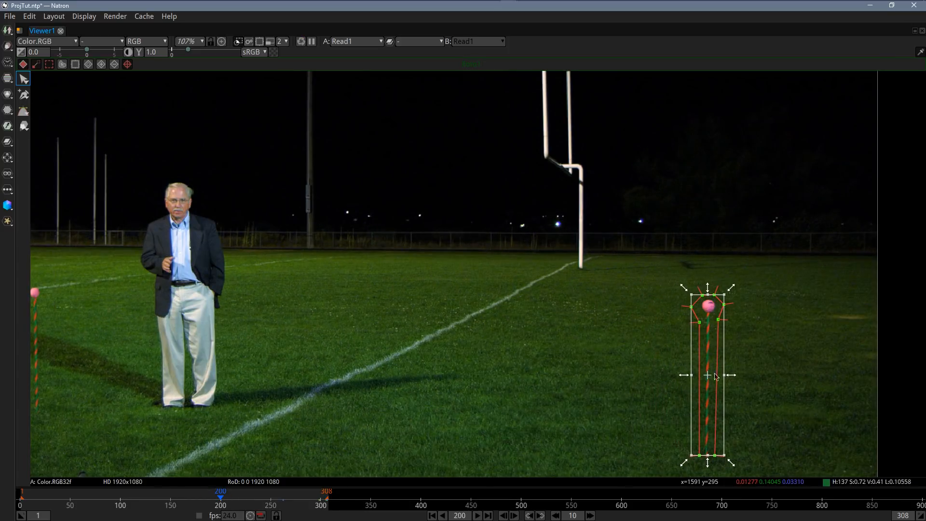
left_click(758, 393)
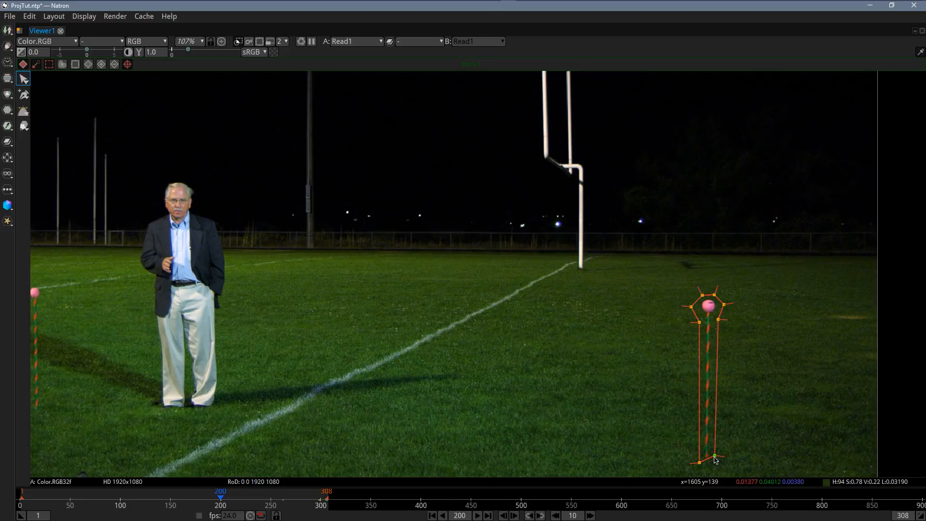
left_click_drag(715, 460, 716, 464)
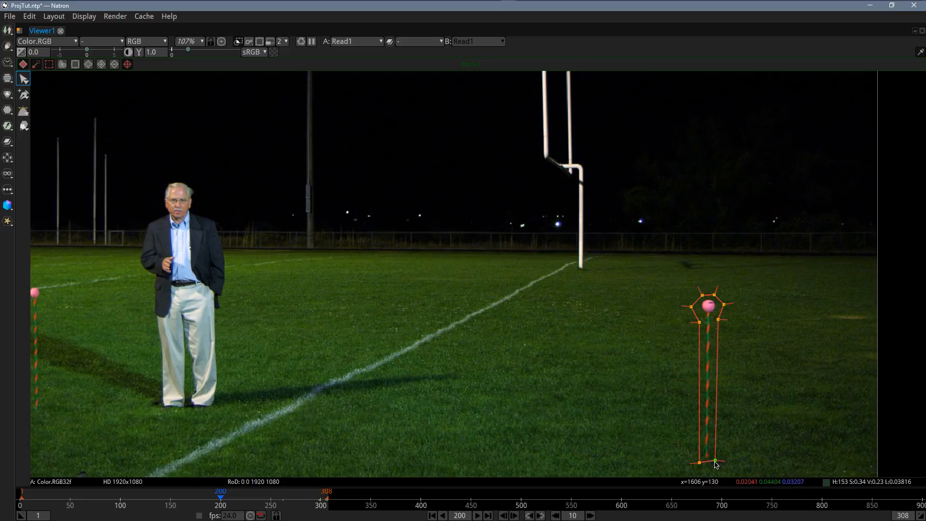
Step: Reselect the whole roto shape at frame 149 and move it over the pole near the frame's edge
left_click(171, 498)
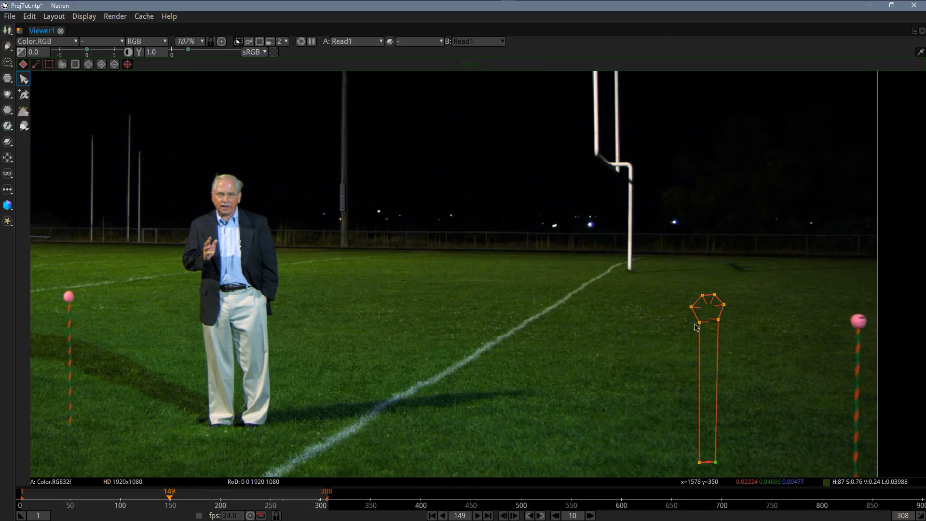
left_click_drag(615, 239, 736, 477)
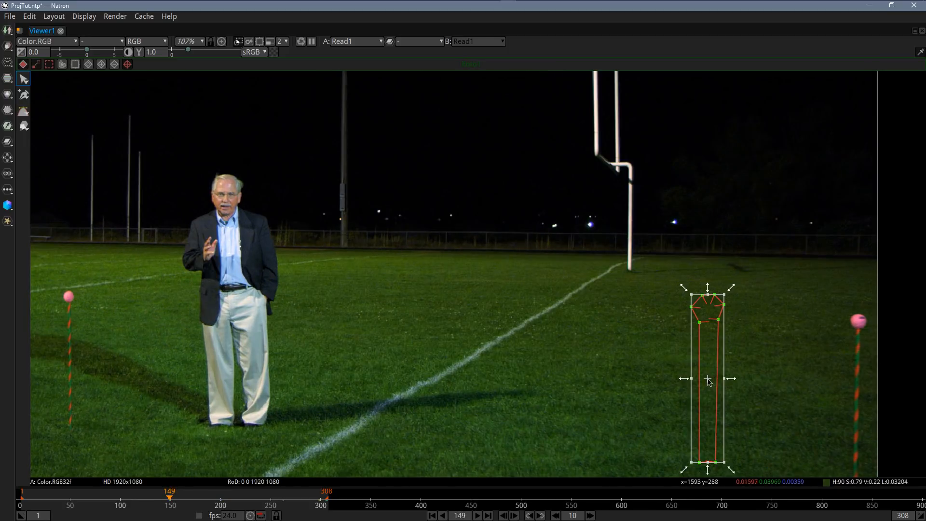
left_click_drag(707, 380, 856, 394)
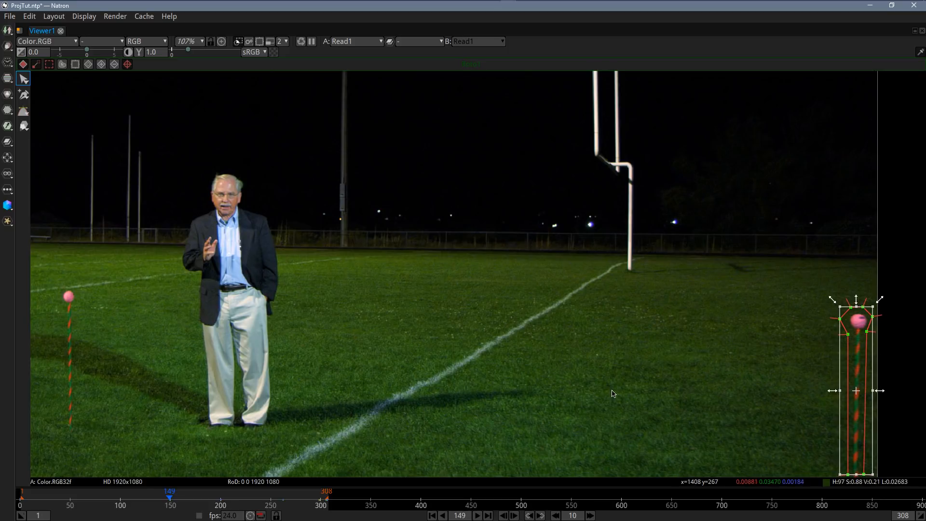
Step: Lower the roto shape's two bottom points below the striped pole's base at frame 149
left_click_drag(674, 411, 459, 311)
left_click(486, 380)
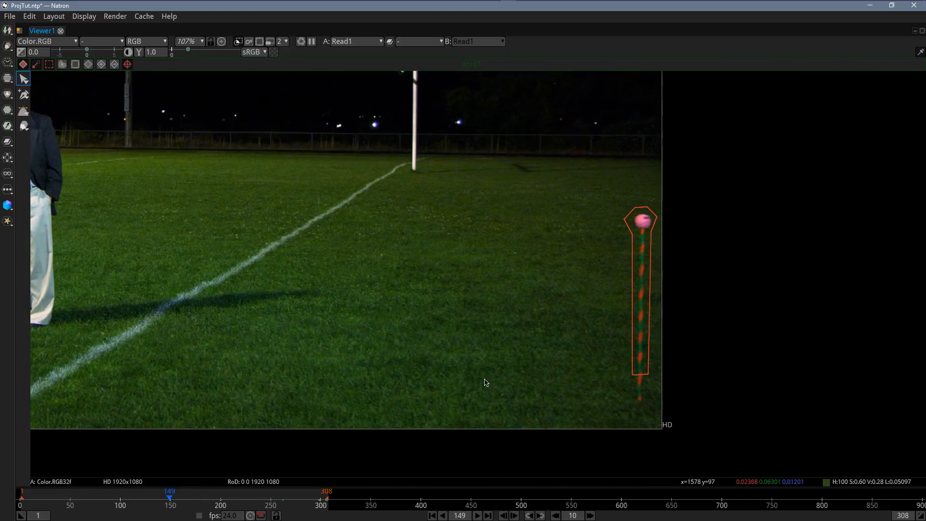
left_click(633, 376)
left_click_drag(633, 375, 630, 411)
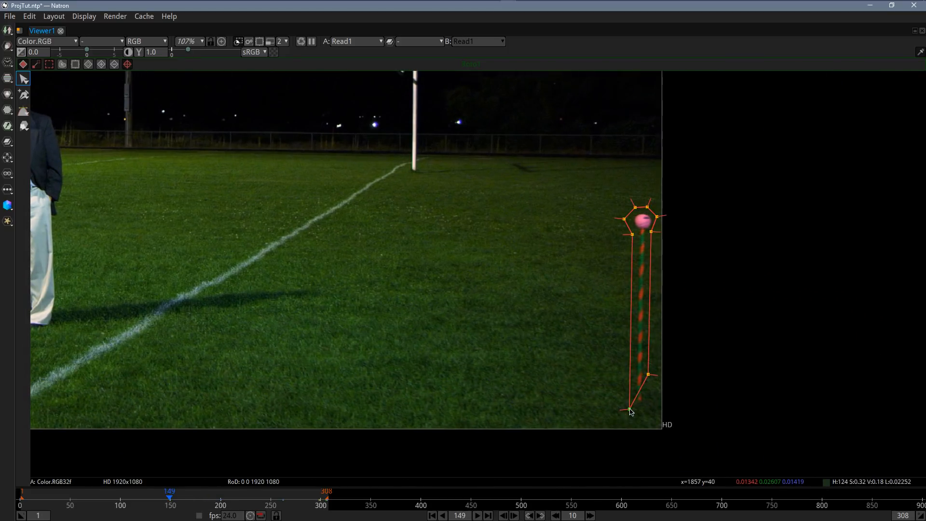
left_click_drag(649, 377, 649, 409)
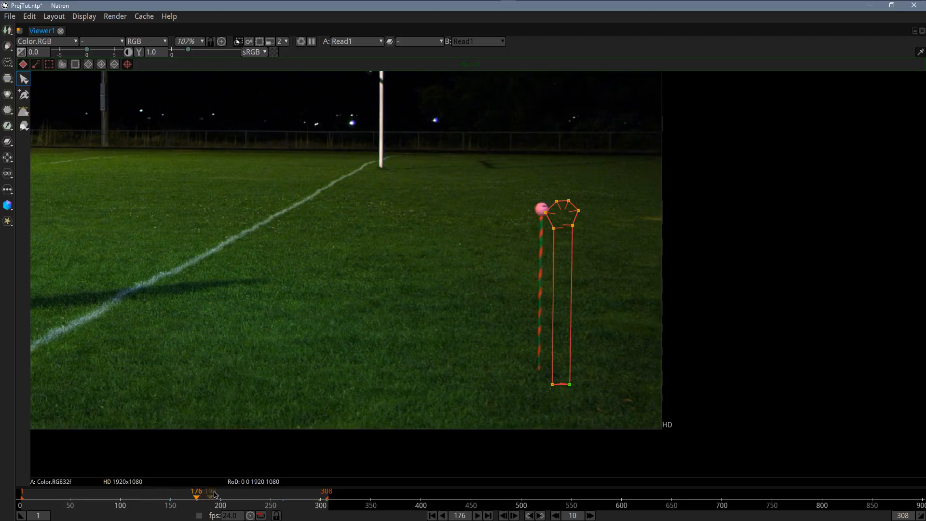
Step: Select all points of the roto shape and center it on the pole at frames 176 and 161
left_click_drag(506, 157, 639, 434)
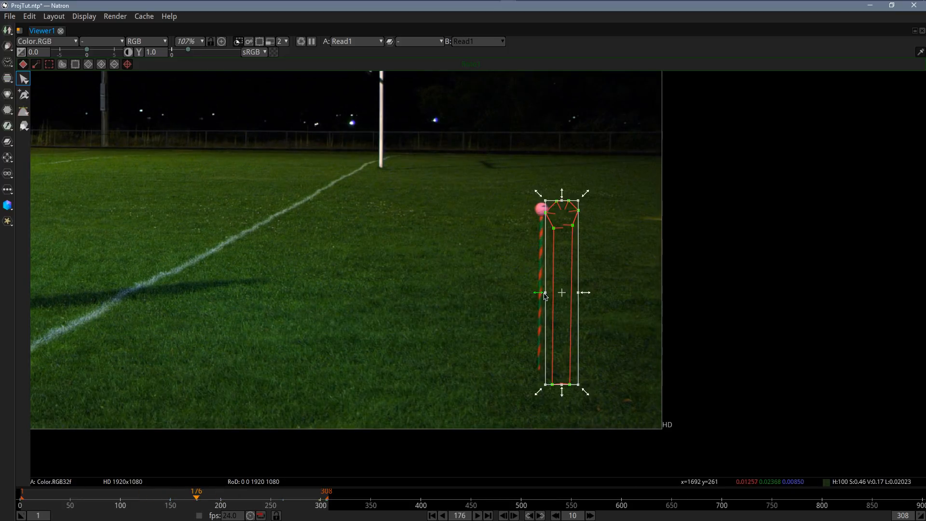
left_click_drag(562, 295, 541, 289)
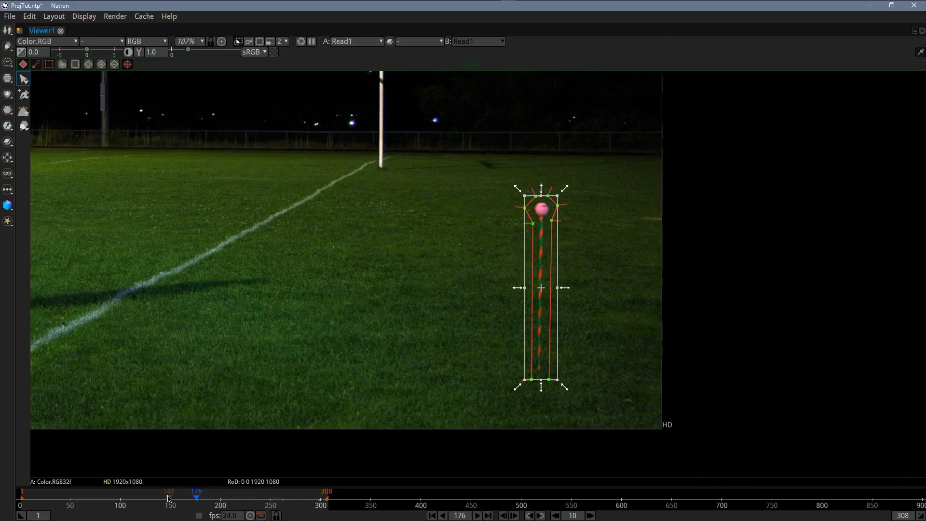
left_click(182, 498)
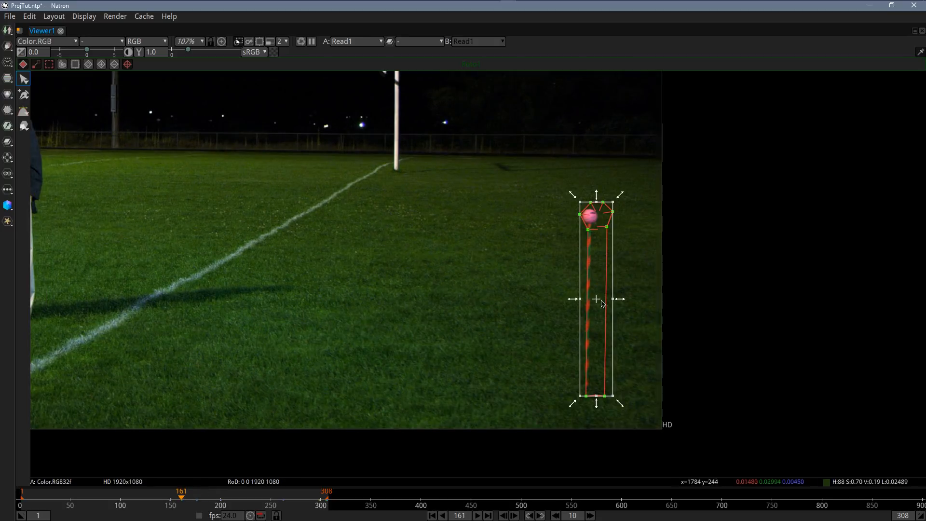
left_click_drag(599, 297, 593, 300)
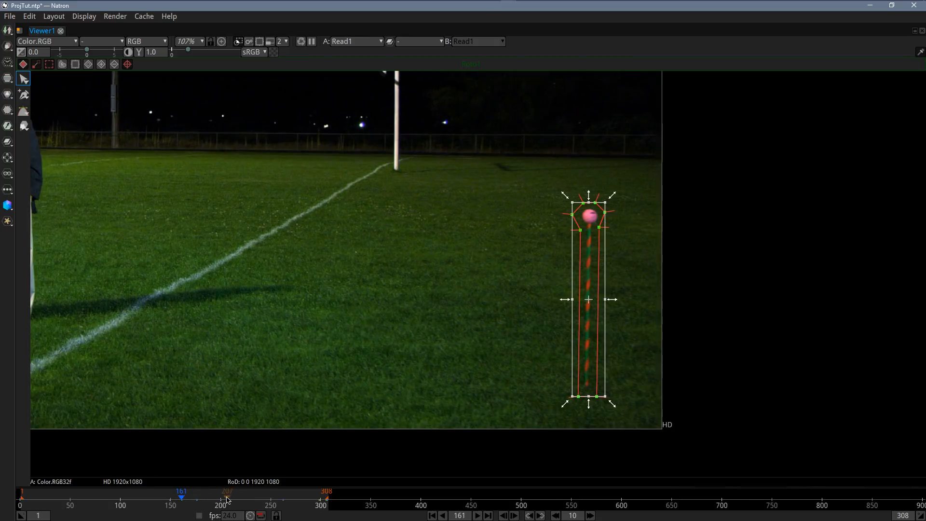
Step: Check the roto shape at frame 188 and center it on the pole at frame 227
left_click(209, 502)
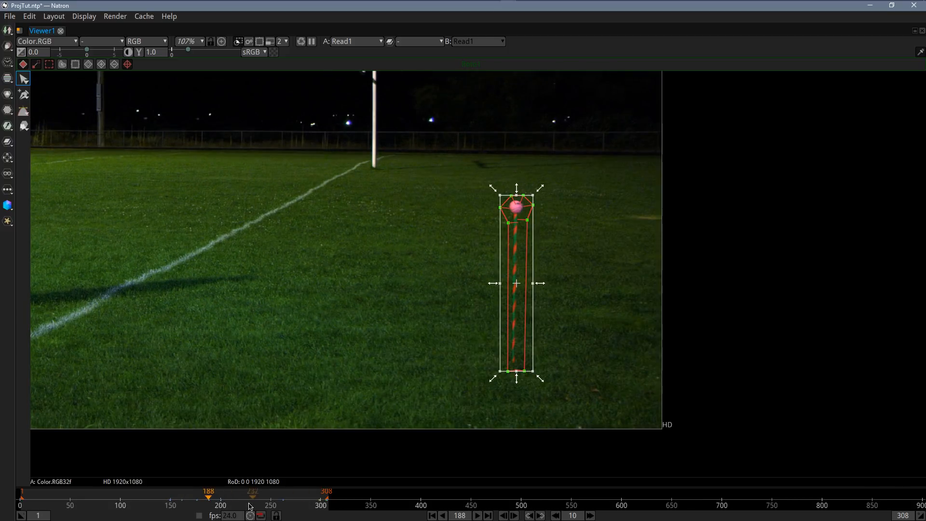
left_click(248, 498)
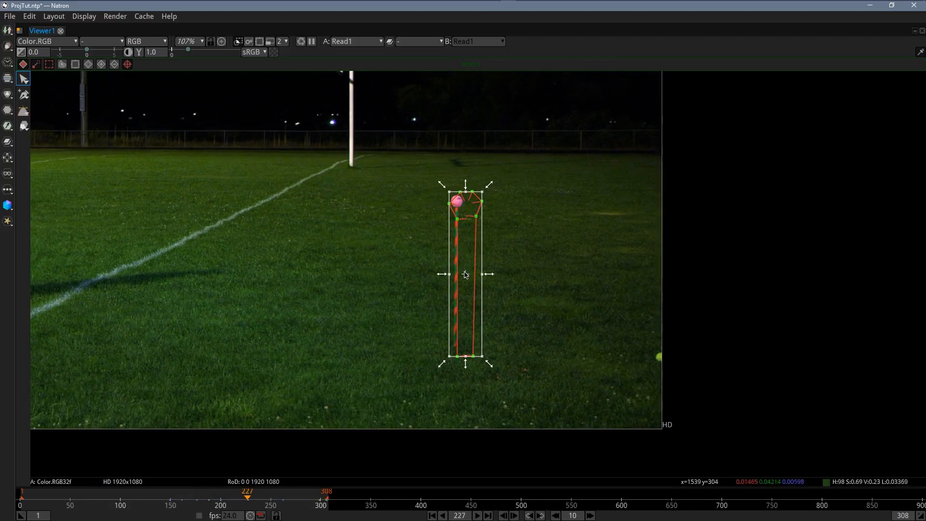
left_click_drag(465, 275, 456, 274)
left_click(539, 305)
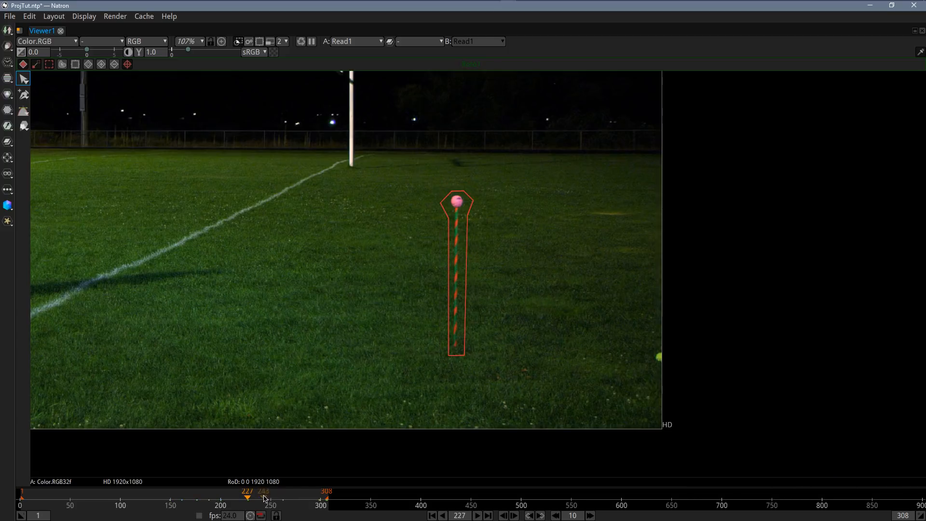
Step: Select the whole roto shape at frame 283 and shift it slightly to center it on the pole
left_click(303, 499)
left_click_drag(368, 118, 494, 379)
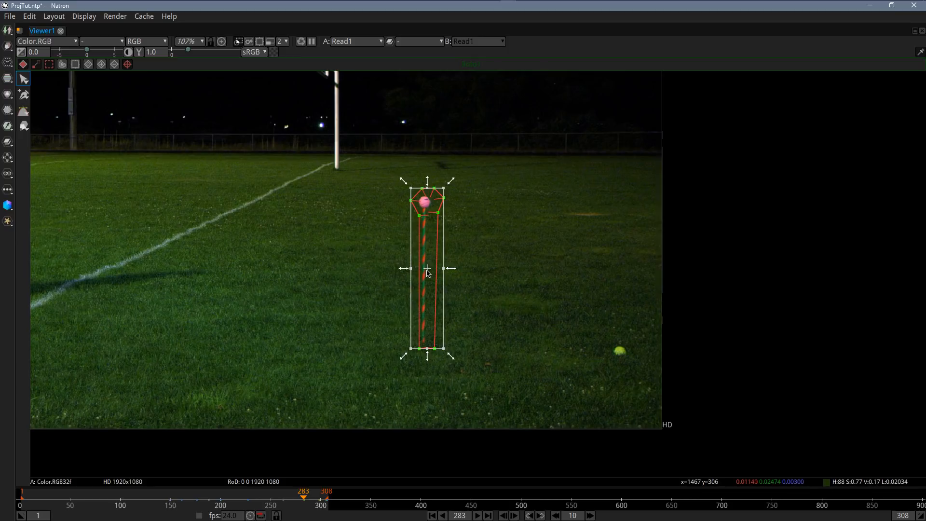
left_click_drag(428, 272, 425, 272)
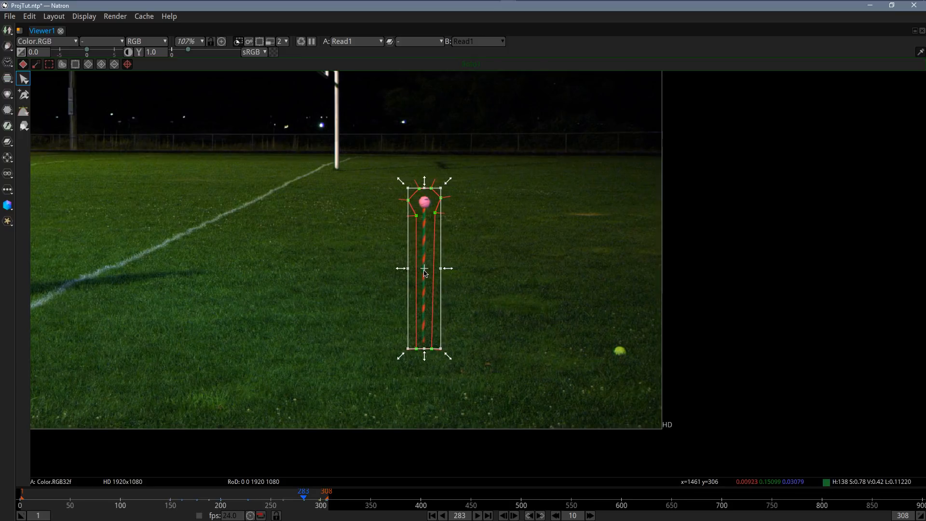
Step: Scrub back to frame 144 and move the roto shape across the image's edge to cover the exiting pole
left_click(266, 496)
left_click_drag(265, 496, 164, 502)
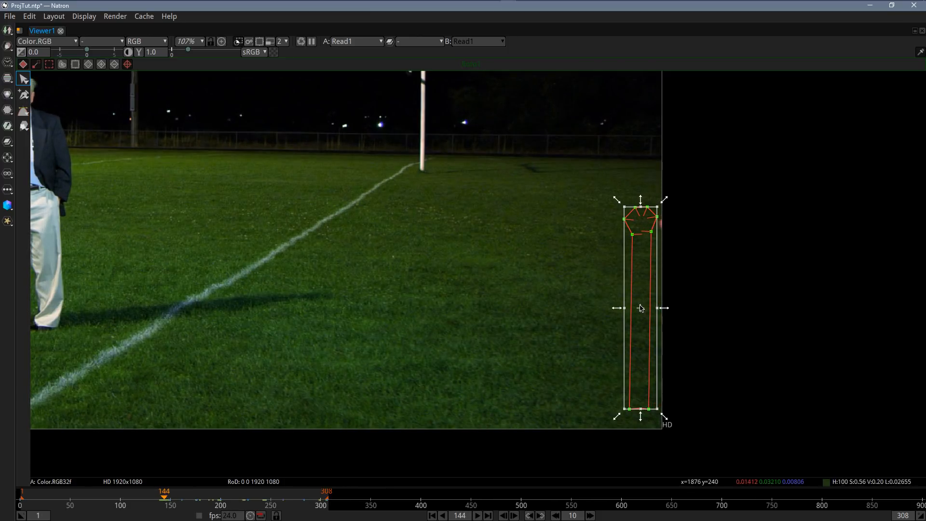
left_click_drag(640, 308, 667, 310)
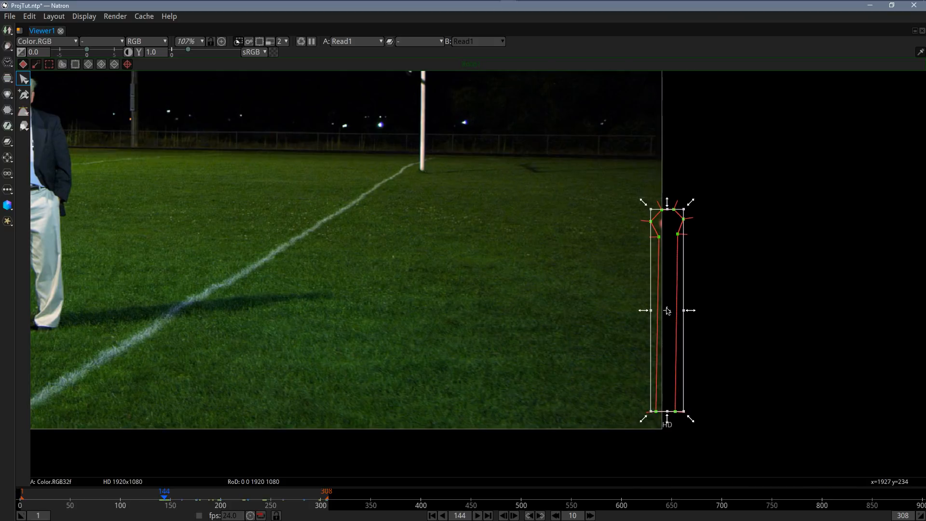
Step: Move the roto shape completely outside the image at the frames before 144, ending at frame 138
key("Left")
key("Left")
key("Left")
key("Left")
key("Left")
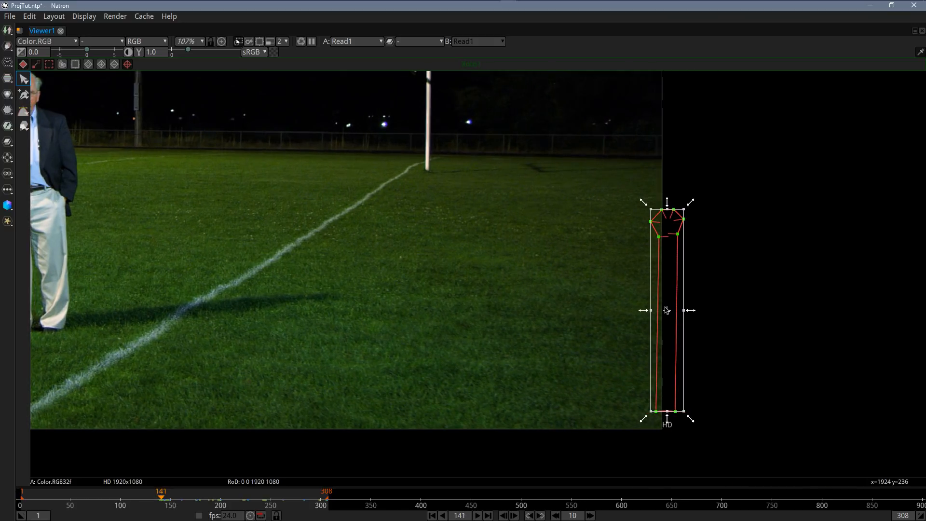
left_click_drag(667, 310, 696, 312)
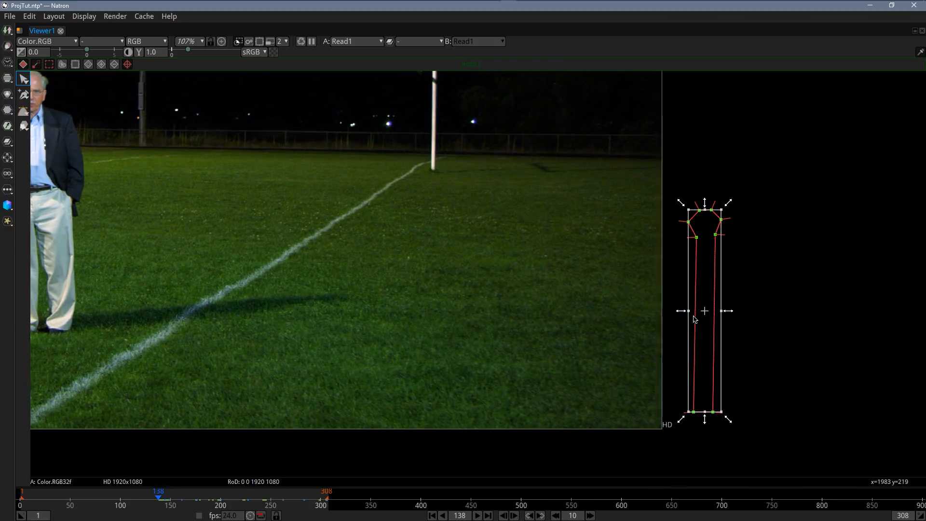
Step: Step forward frame by frame to check the mask and center the roto shape on the pole at frame 168
key("Right")
key("Right")
key("Right")
key("Right")
key("Right")
key("Right")
key("Right")
key("Right")
key("Right")
key("Right")
key("Right")
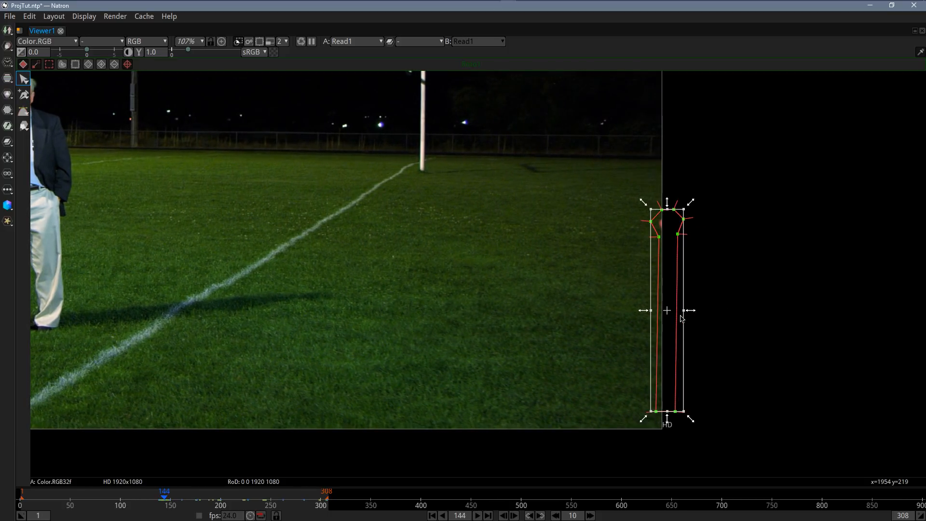
key("Right")
key("Right")
key("Right")
key("Right")
key("Right")
key("Right")
key("Right")
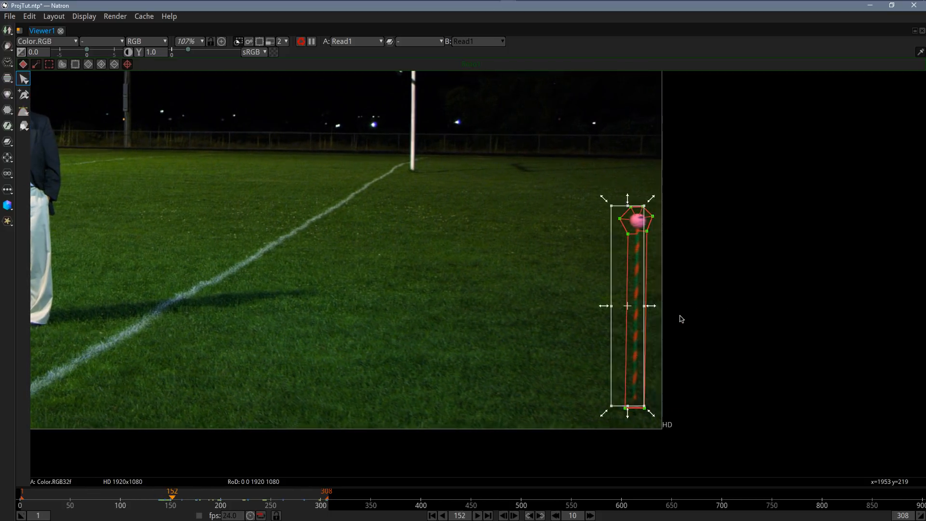
key("Right")
key("Right")
key("Right")
key("Right")
key("Right")
key("Right")
key("Right")
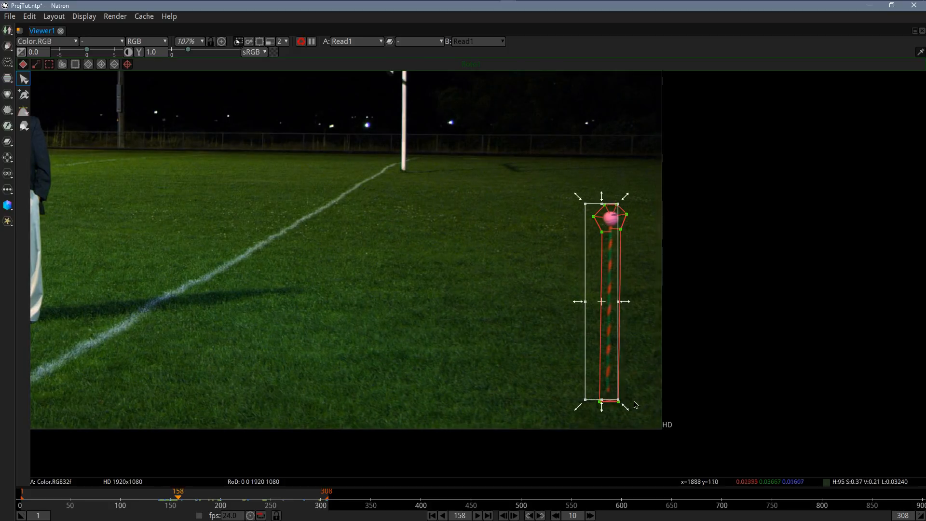
key("Right")
key("Right")
key("Right")
key("Right")
key("Right")
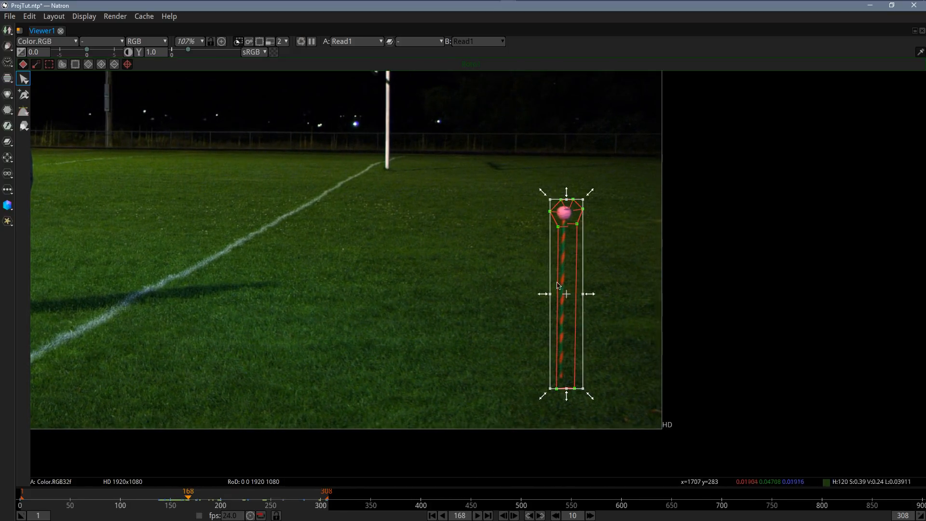
left_click_drag(566, 294, 562, 294)
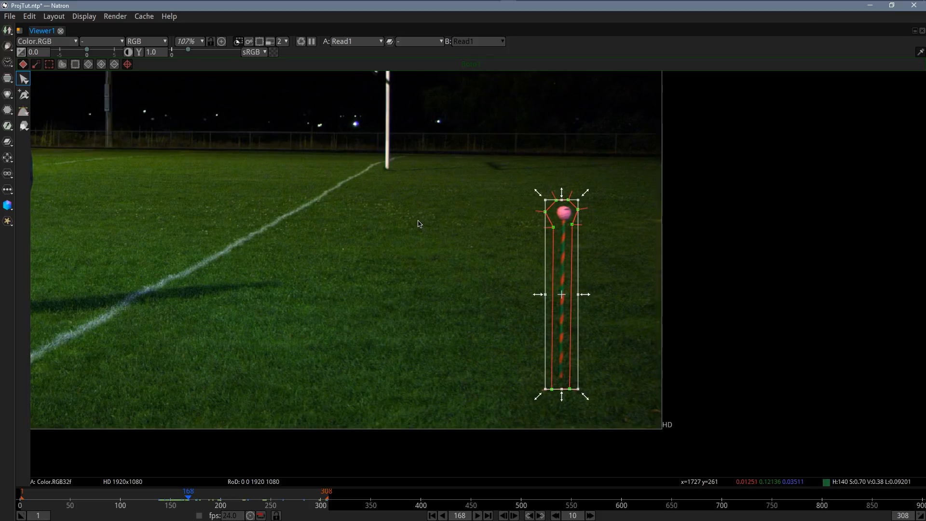
Step: Restore the full workspace layout, fit the image in the viewer and turn the overlays off
key("space")
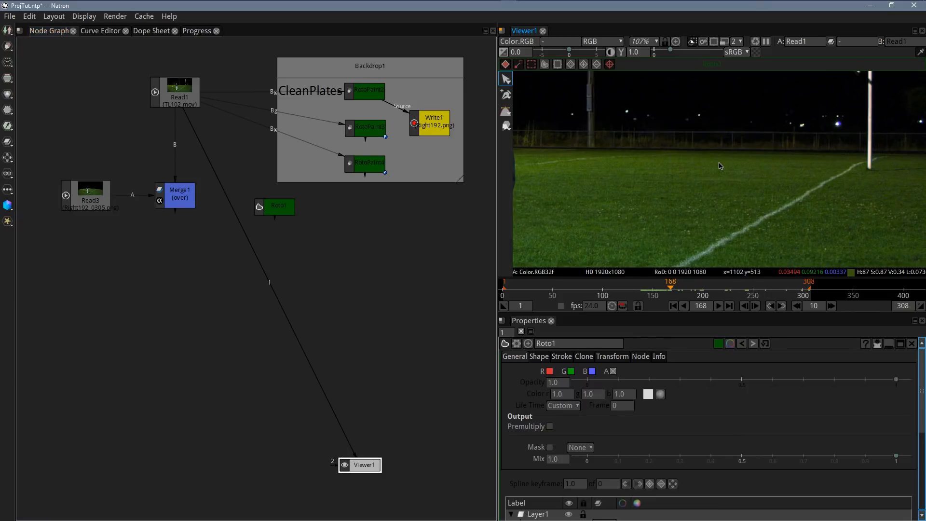
key("f")
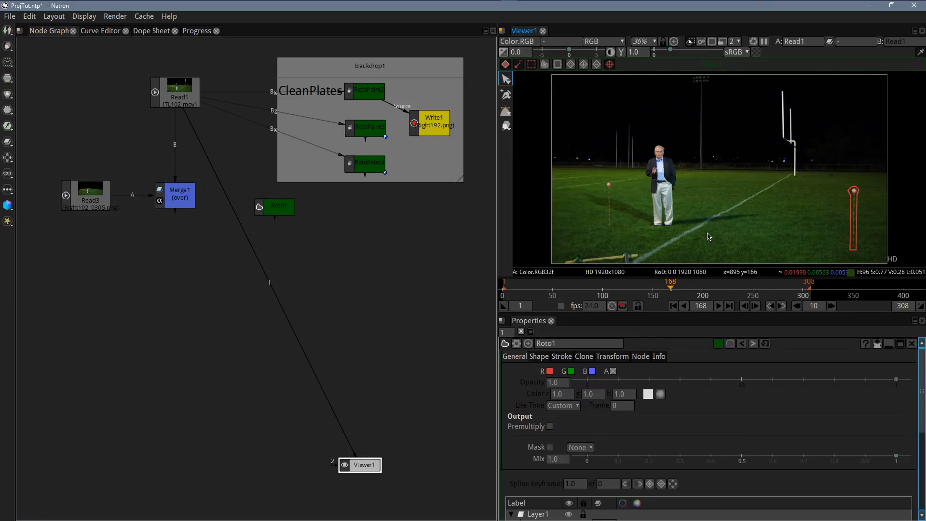
key("o")
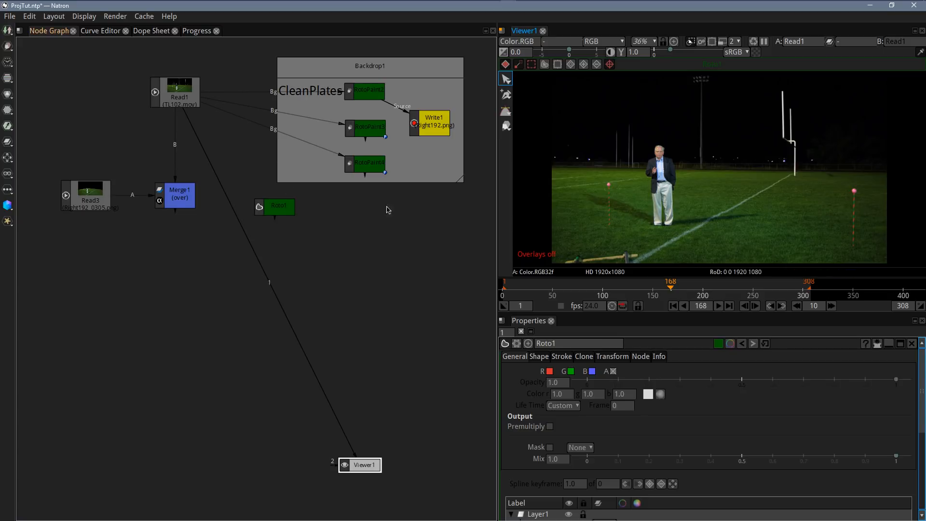
Step: Connect Roto1 to the mask input of Merge1 and view Merge1 in the viewer
left_click_drag(278, 205, 254, 191)
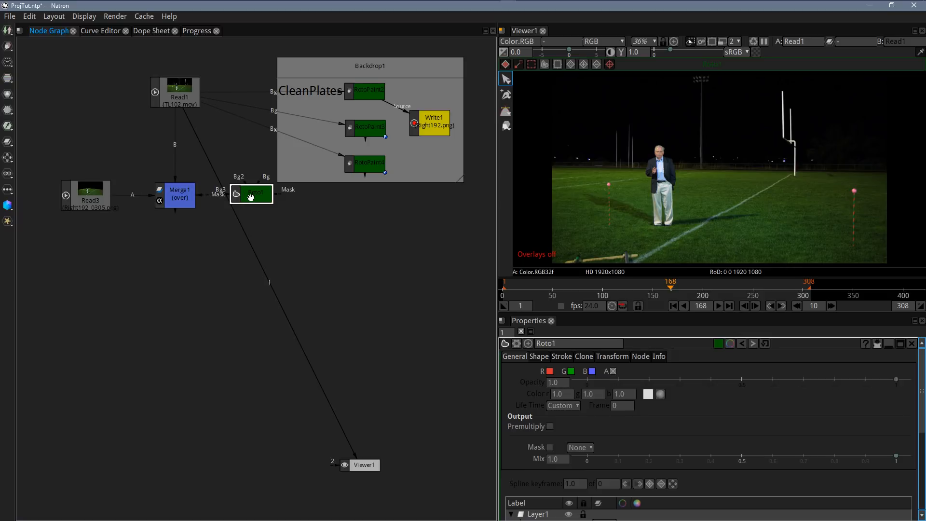
left_click(169, 200)
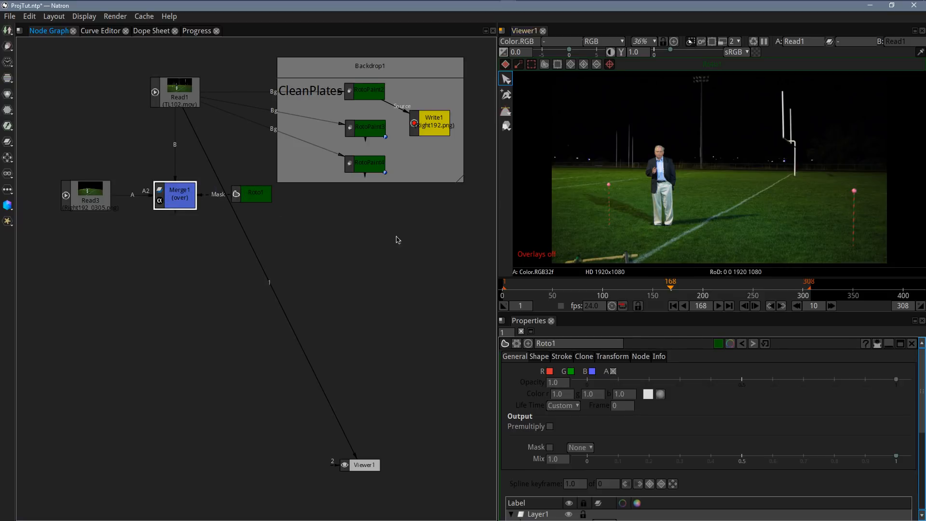
key("1")
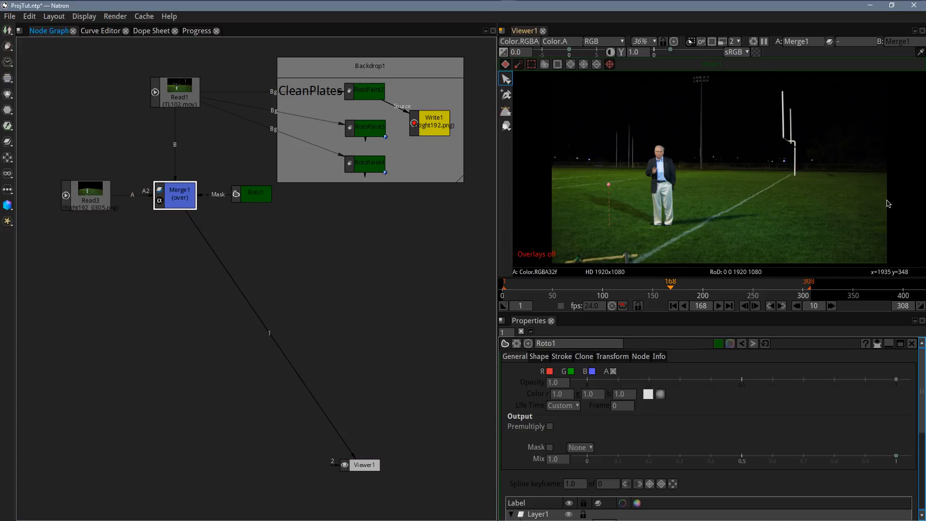
Step: Scrub the merged shot to frame 273 and back to frame 162 to examine the masked clean plate
left_click_drag(706, 289, 775, 289)
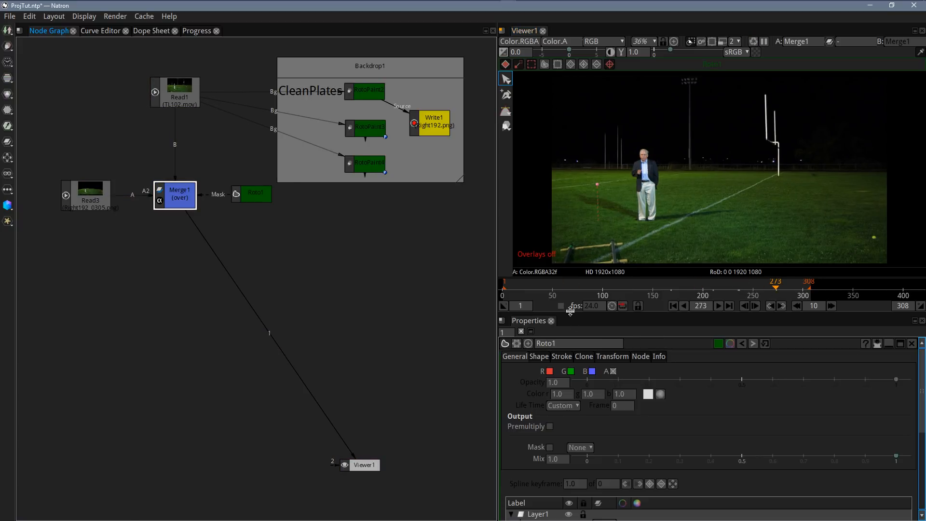
left_click(697, 289)
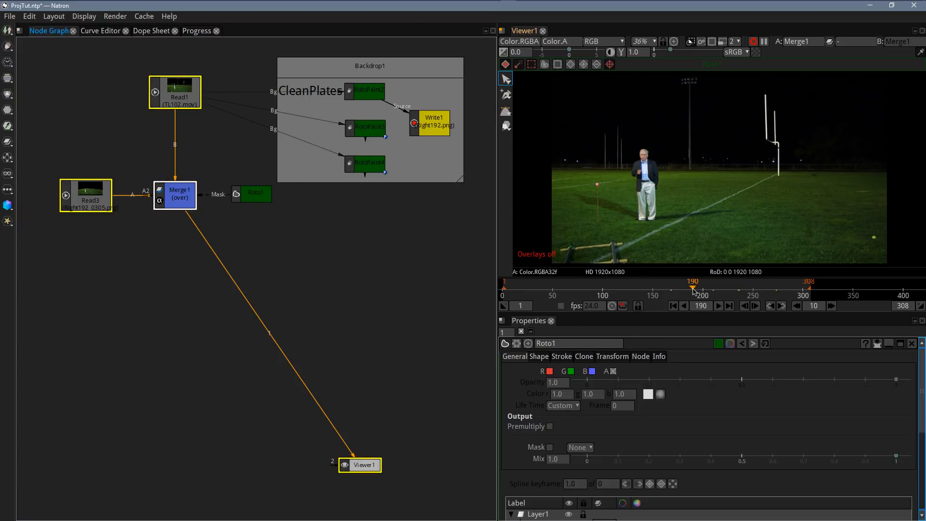
left_click_drag(693, 290, 664, 289)
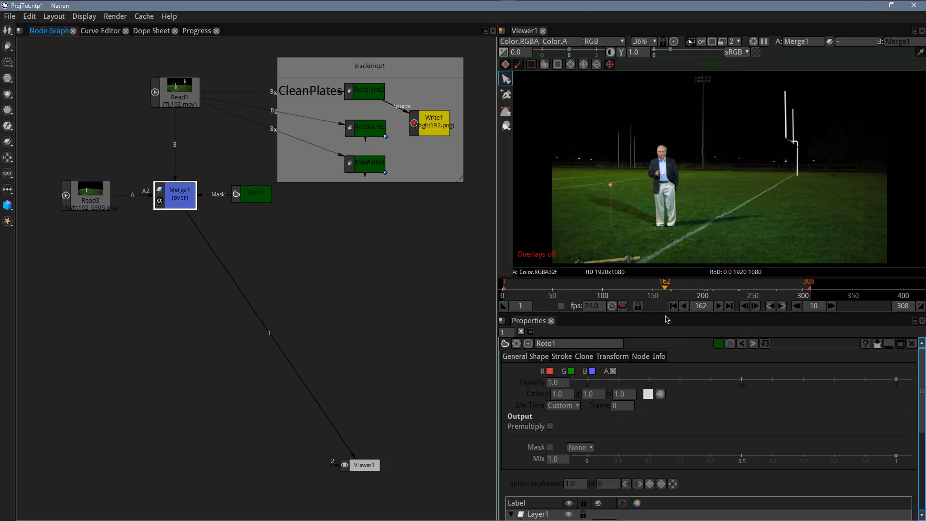
Step: Set the feather of Roto1's Bezier1 shape to 25
scroll(671, 400, "down", 5)
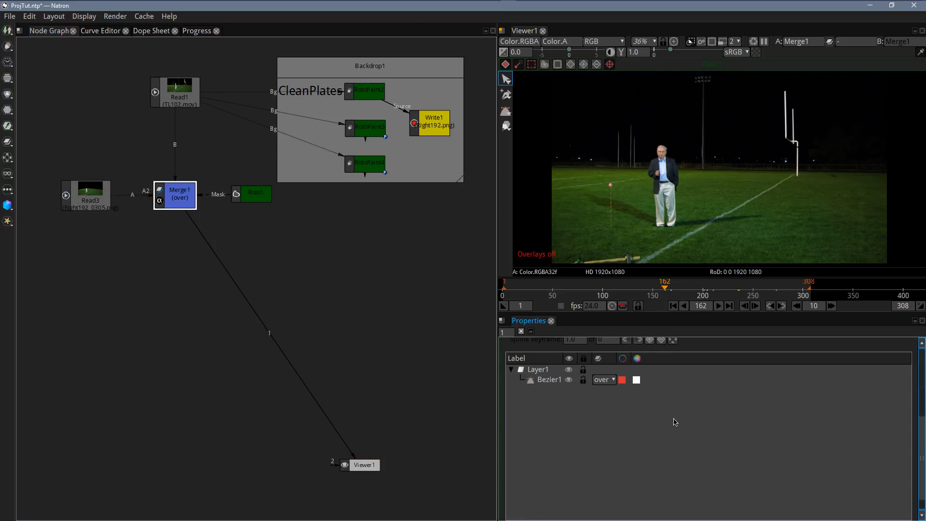
scroll(627, 420, "up", 3)
left_click(543, 439)
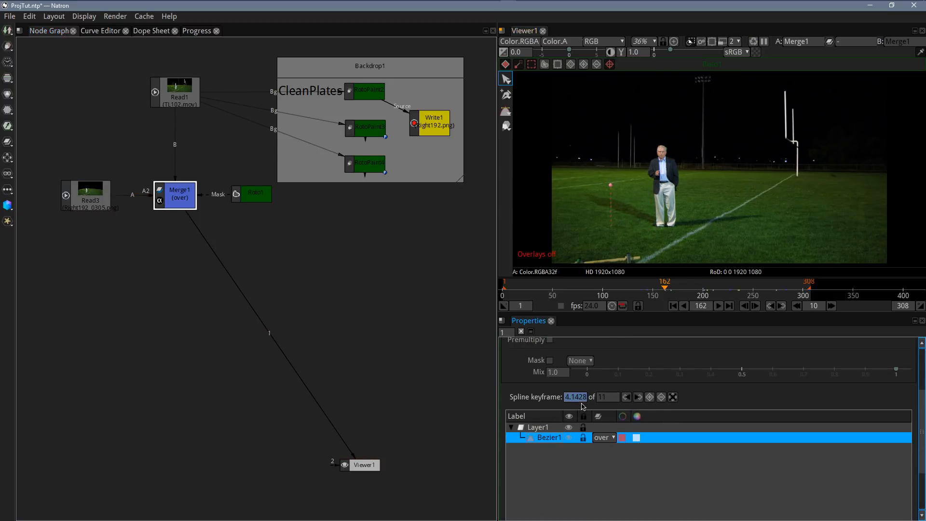
scroll(559, 393, "up", 3)
left_click(539, 356)
left_click(562, 373)
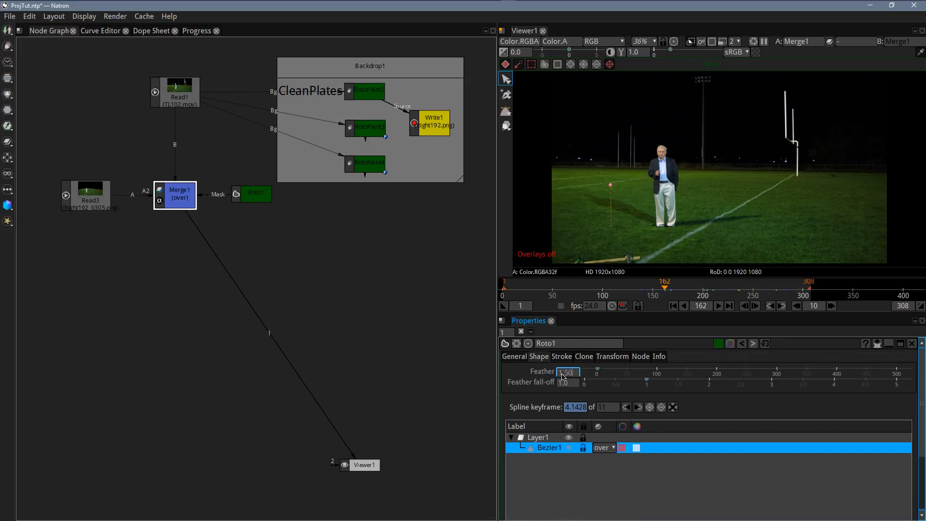
type("25")
key("Return")
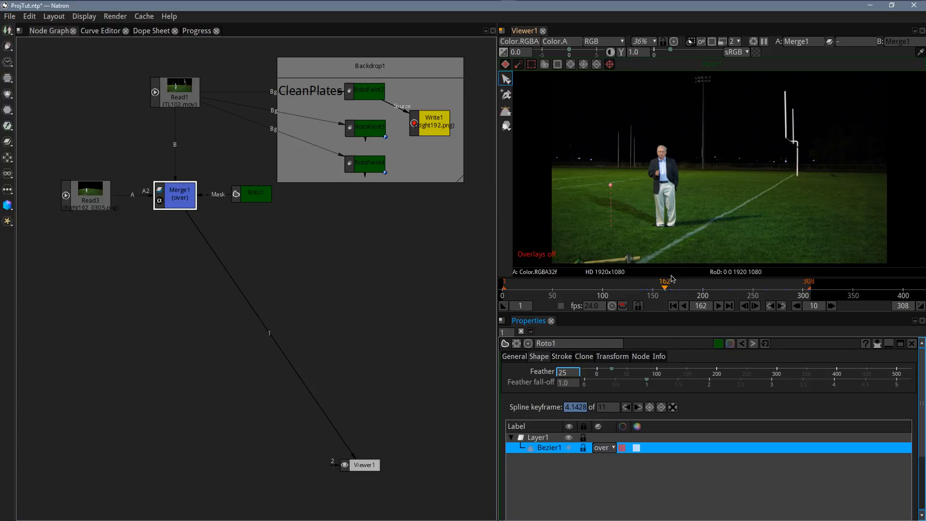
Step: Scrub the merged shot back through frame 131 to frame 148 and examine the masked area in an enlarged viewer
left_click(653, 289)
left_click(641, 289)
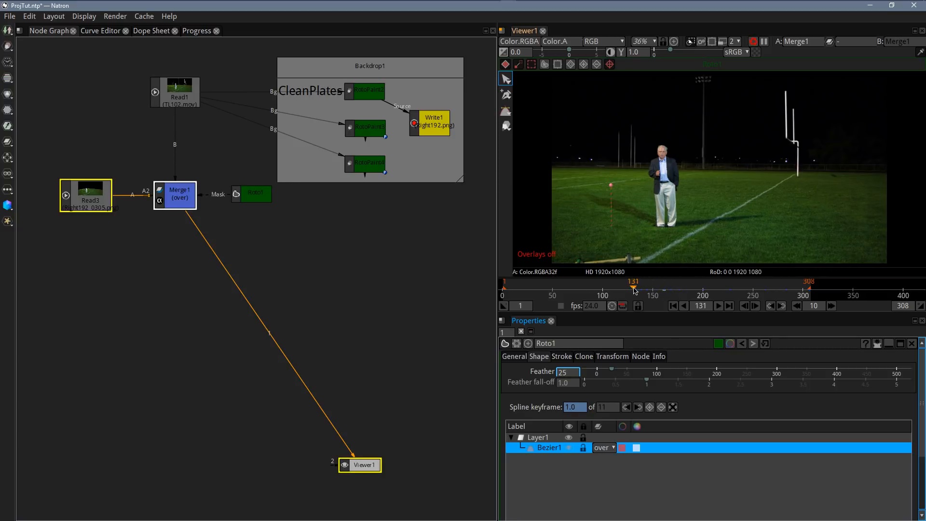
left_click_drag(645, 290, 651, 288)
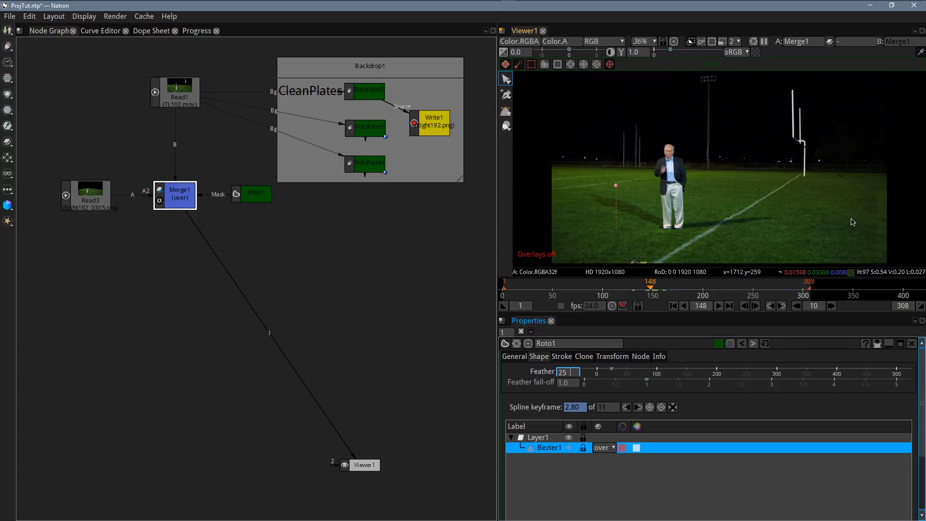
key("space")
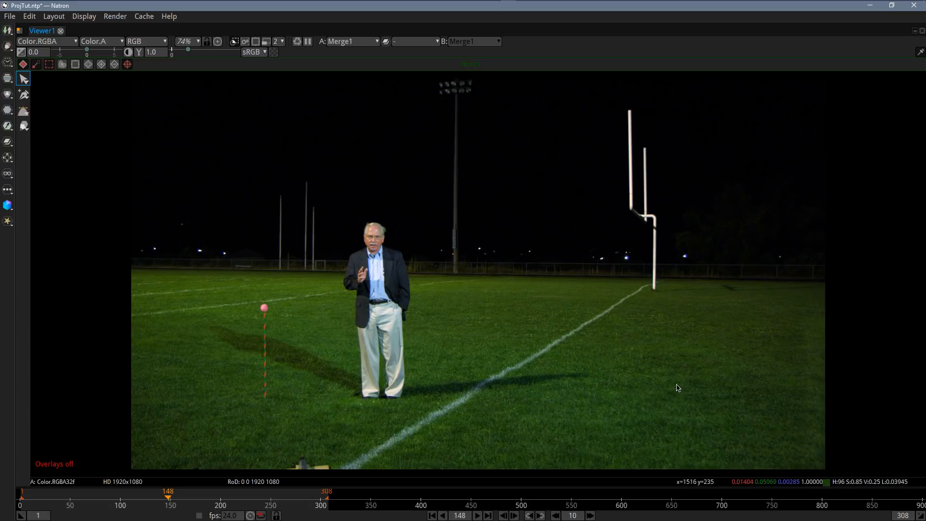
key("space")
Step: Move Read3 up and insert a ColorCorrect node between it and Merge1
left_click_drag(99, 198, 79, 168)
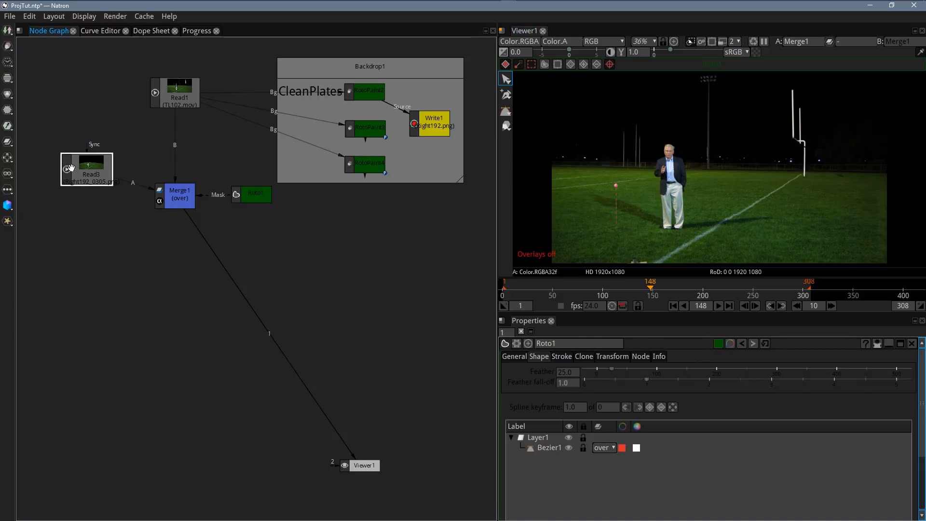
key("c")
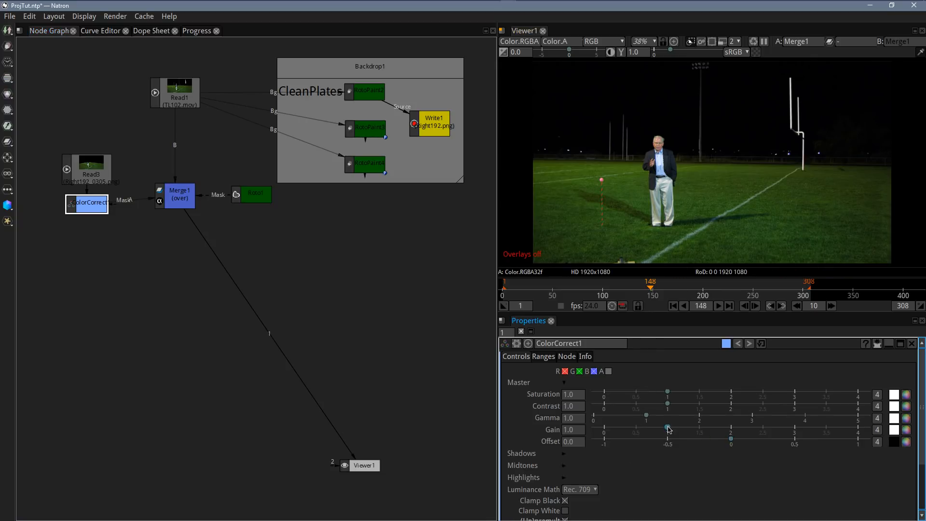
Step: Lower ColorCorrect1's master gain to about 0.803 and set a keyframe on all its dimensions at frame 148
scroll(886, 226, "up", 5)
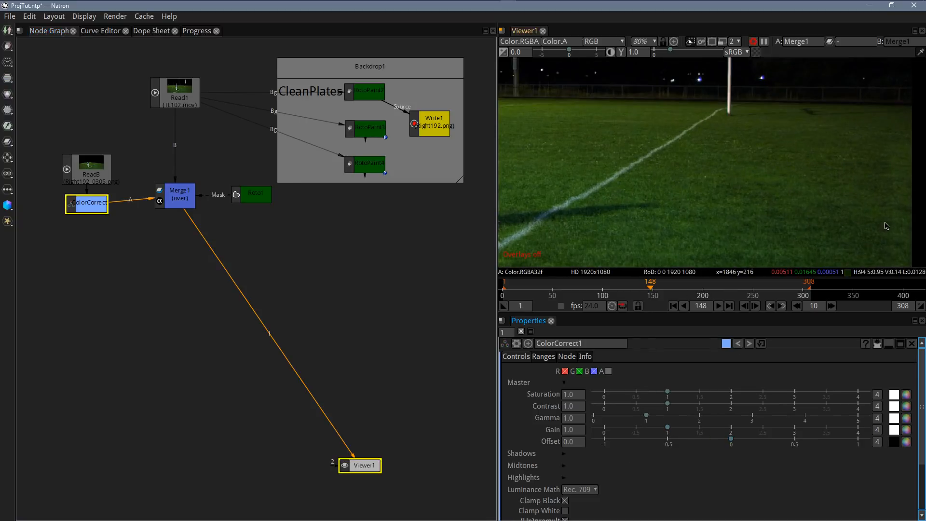
left_click_drag(880, 226, 730, 199)
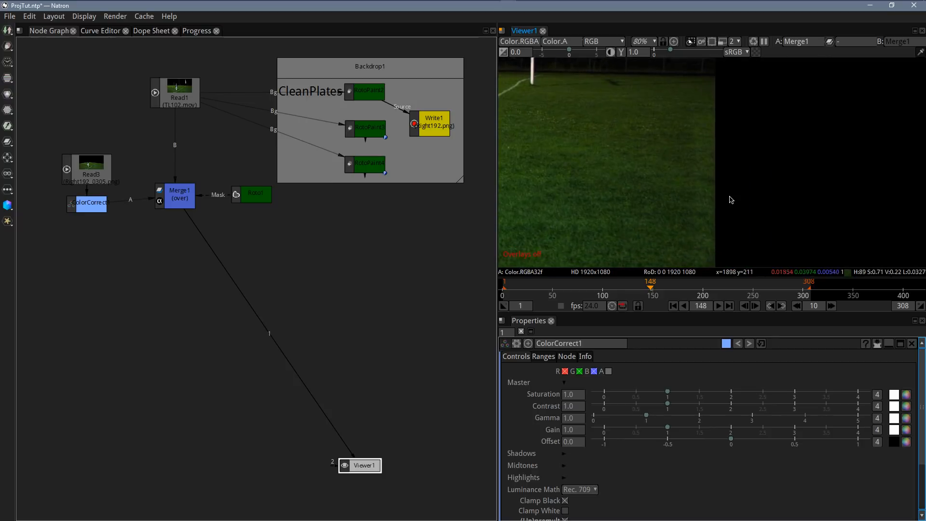
scroll(730, 199, "up", 1)
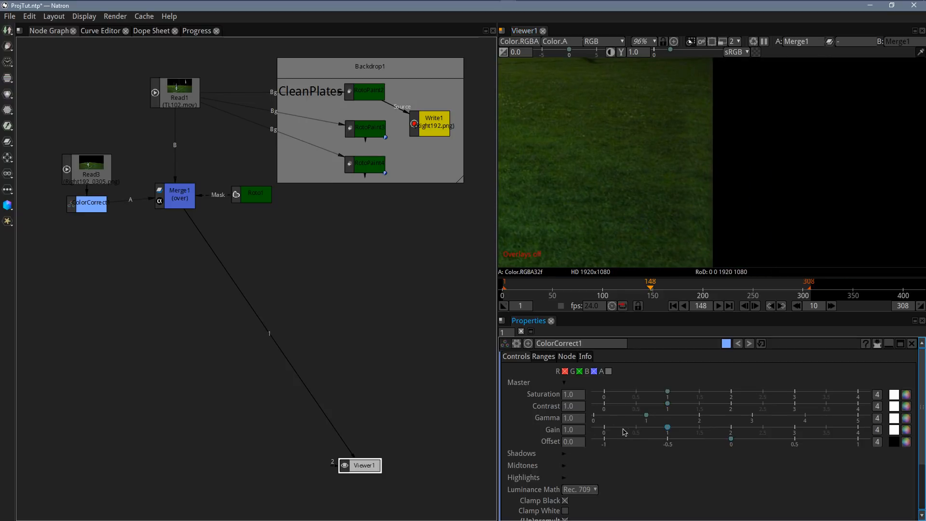
left_click_drag(667, 430, 656, 431)
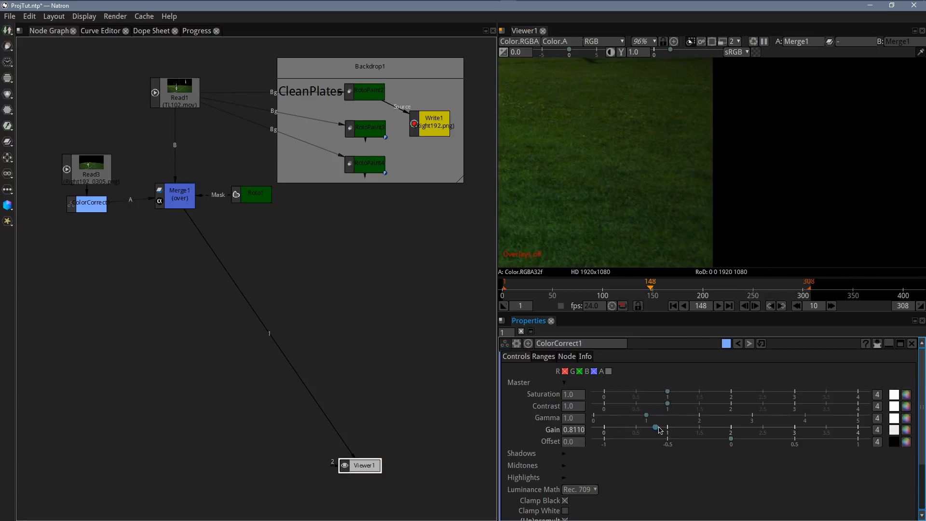
left_click_drag(660, 430, 662, 430)
left_click_drag(658, 429, 656, 429)
right_click(553, 431)
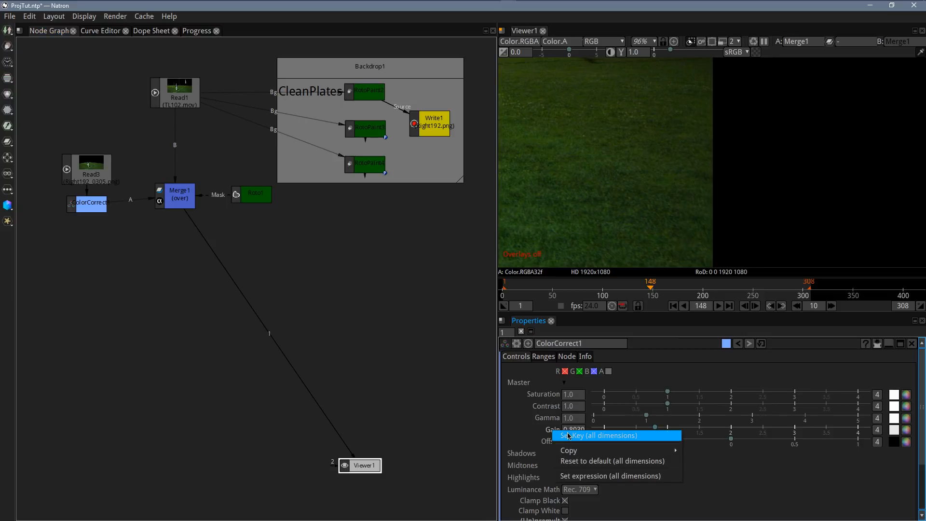
left_click(568, 436)
Step: Key ColorCorrect1's master gain at about 1.099 on frame 199
left_click(701, 292)
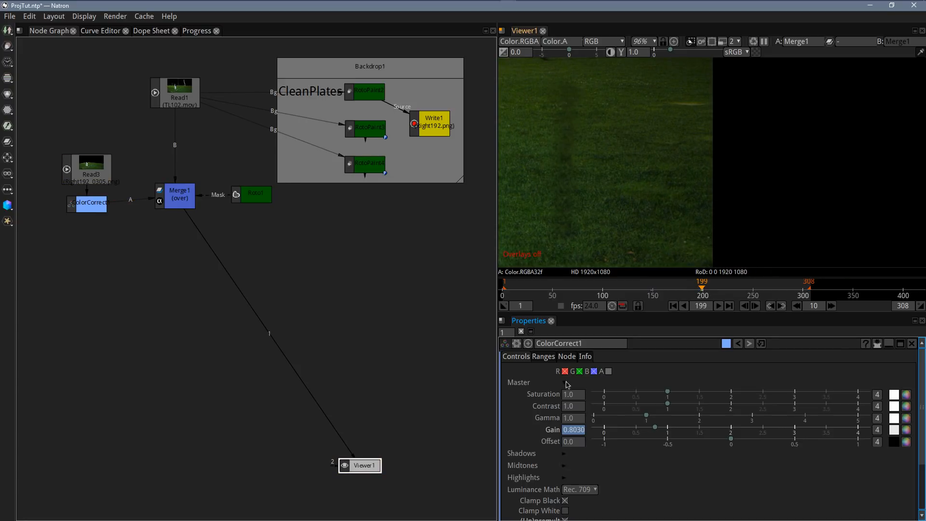
left_click(571, 429)
type("1")
key("Return")
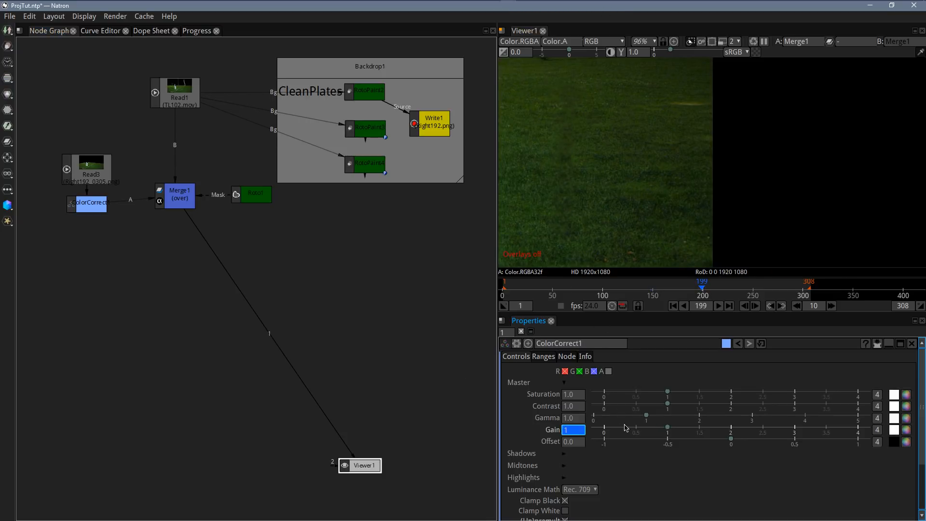
left_click_drag(669, 429, 671, 430)
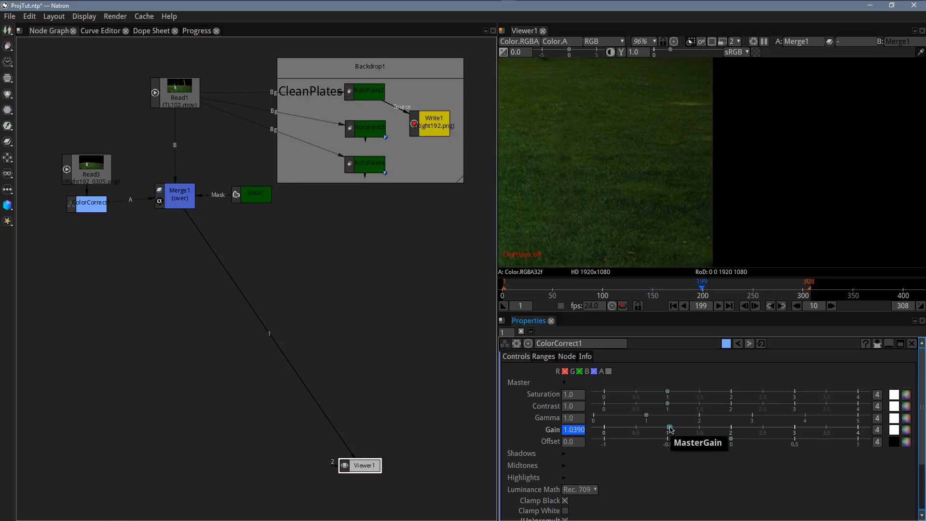
left_click_drag(670, 429, 674, 429)
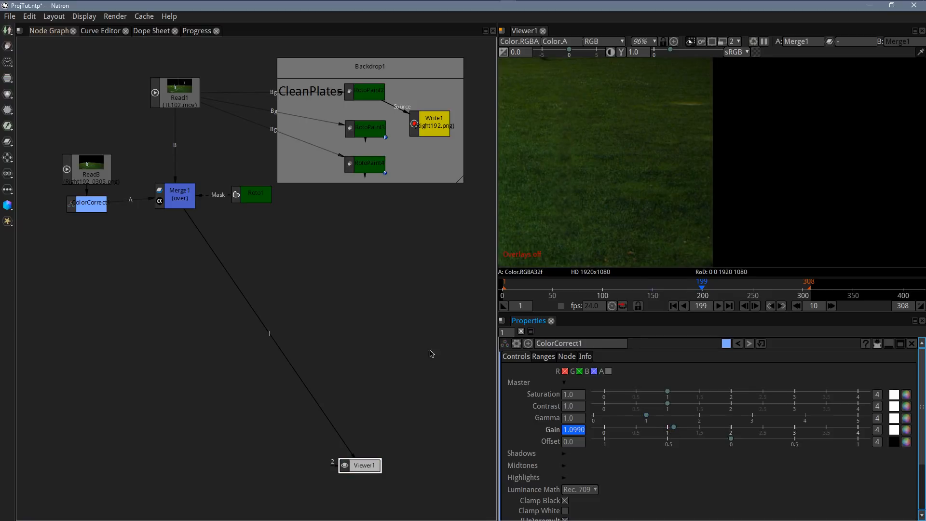
Step: Enable the alpha channel for Merge1's B input, comparing the shot with it off and on around frames 236 and 244
left_click_drag(665, 287, 739, 287)
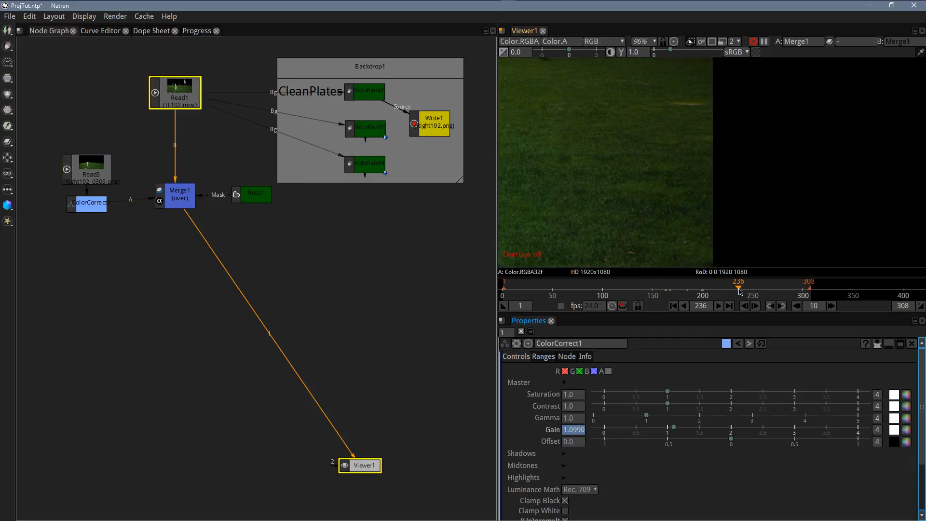
scroll(585, 136, "down", 4)
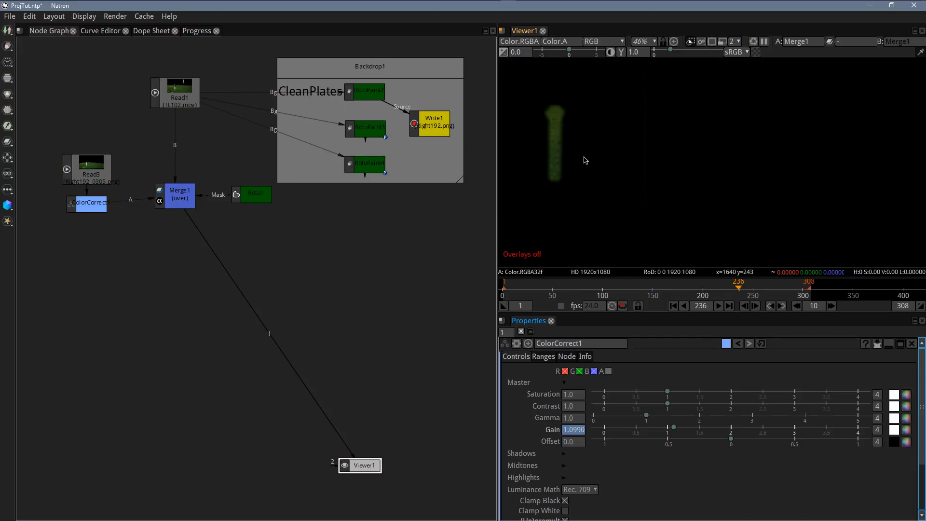
scroll(587, 158, "down", 1)
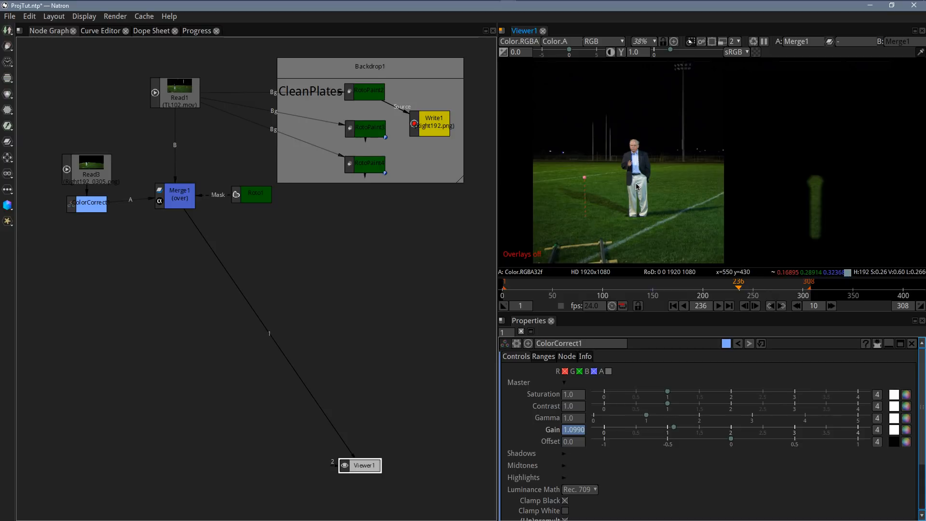
left_click(174, 206)
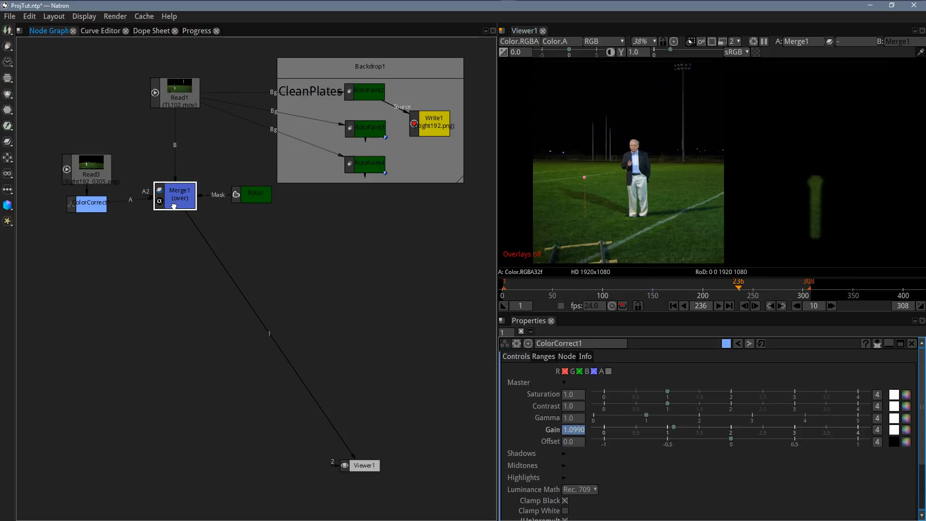
double_click(174, 201)
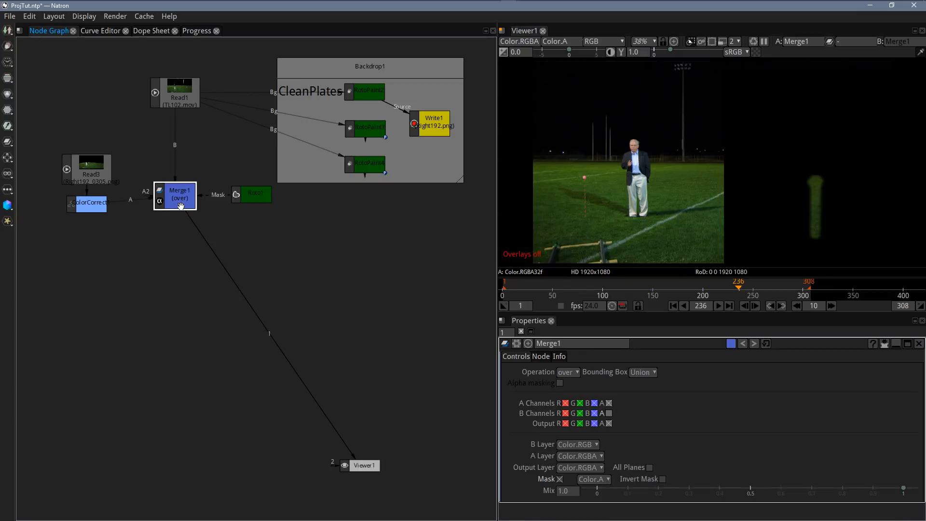
left_click(609, 413)
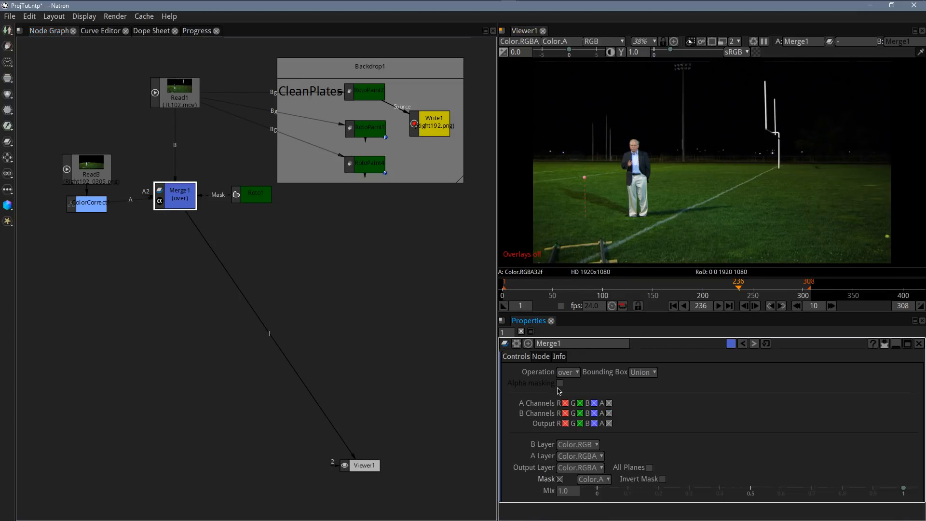
left_click(609, 413)
left_click(747, 287)
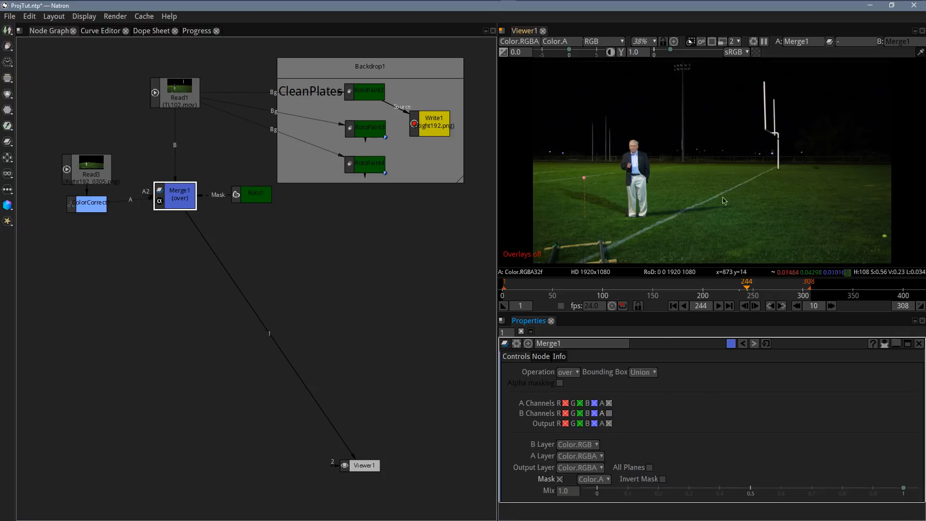
left_click(609, 414)
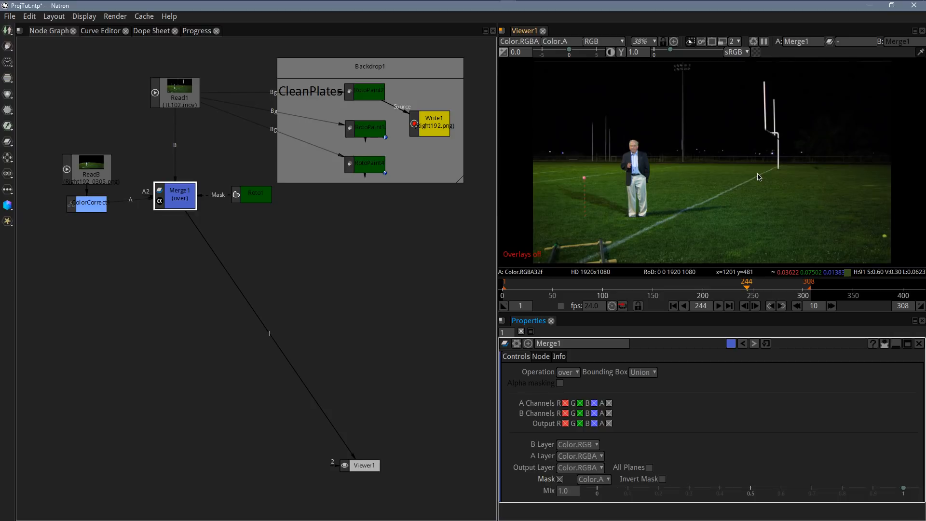
Step: Move Merge1 and Roto1 slightly down in the node graph to line up with ColorCorrect1
left_click(174, 205)
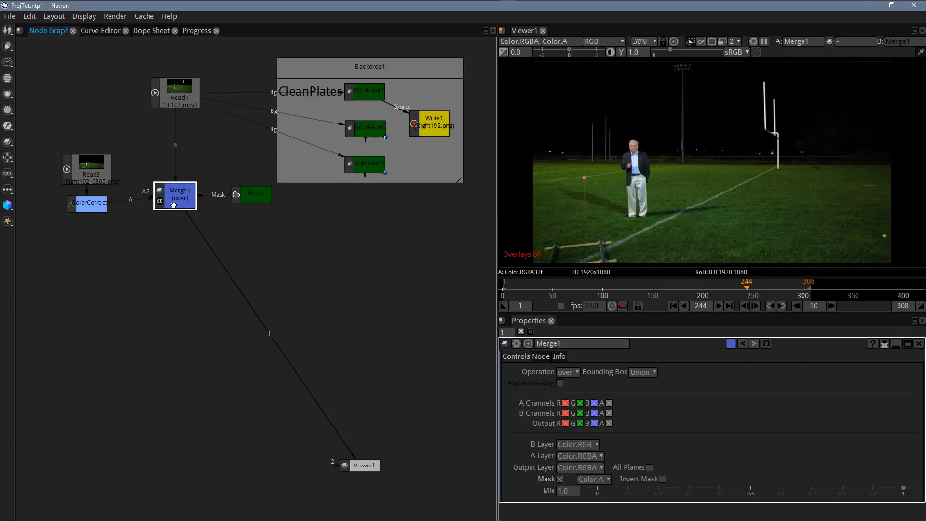
left_click_drag(173, 212, 174, 220)
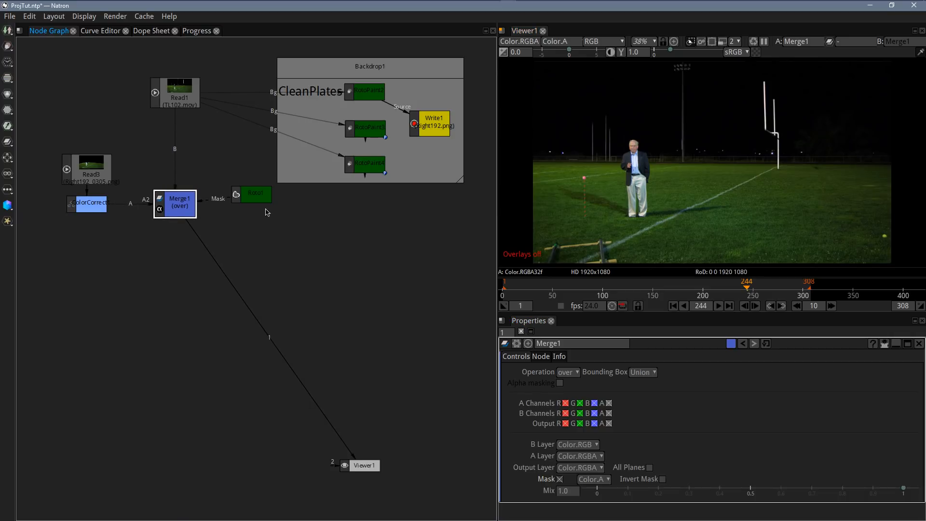
left_click_drag(258, 195, 258, 204)
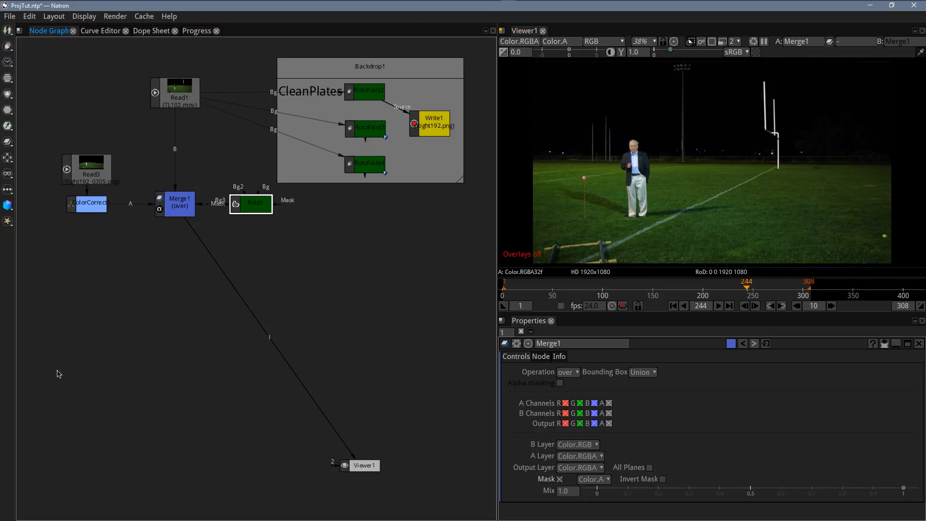
Step: Add a Read node below ColorCorrect1 that loads the Monkey_####.png sequence from the Projection Tut/Monkey folder
left_click(63, 307)
key("r")
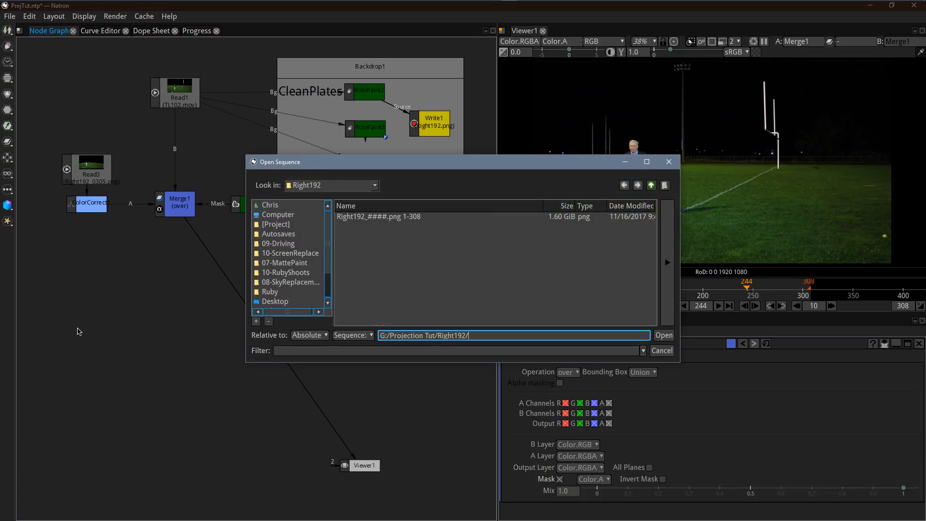
left_click(651, 188)
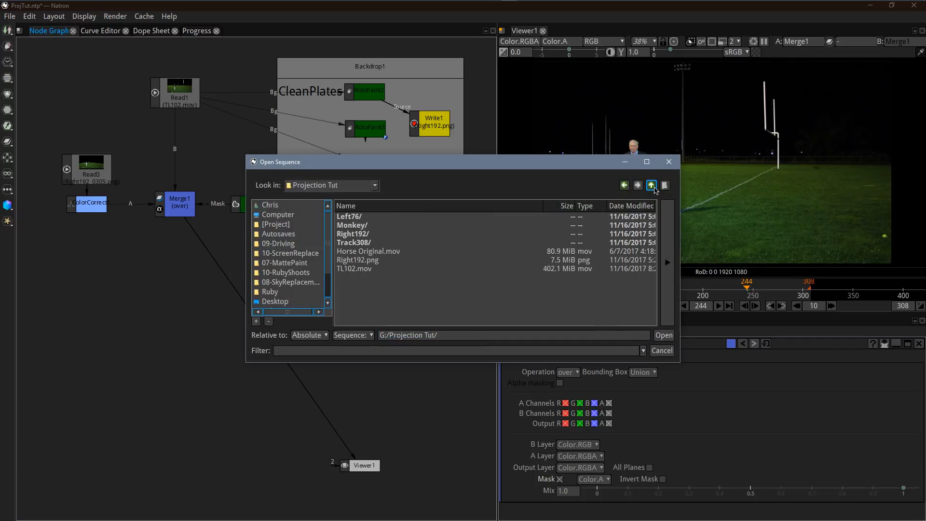
double_click(350, 225)
left_click(349, 218)
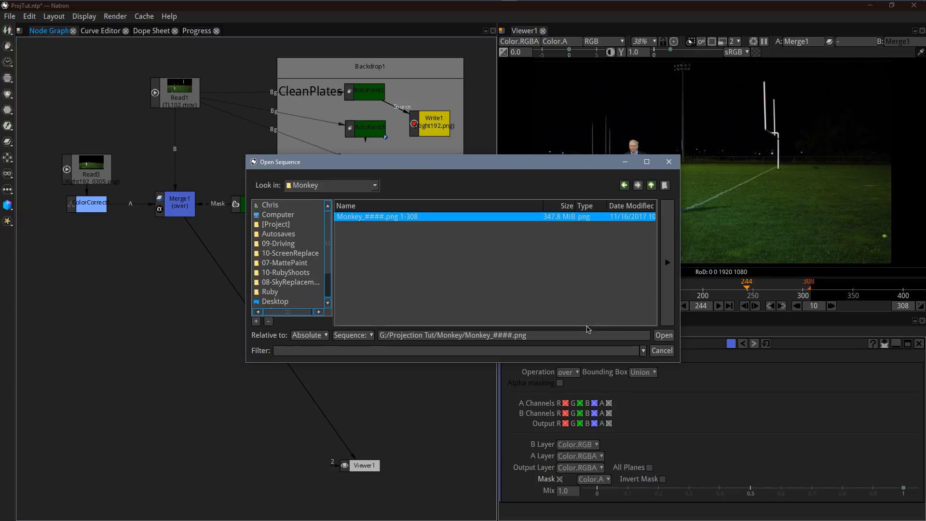
left_click(663, 335)
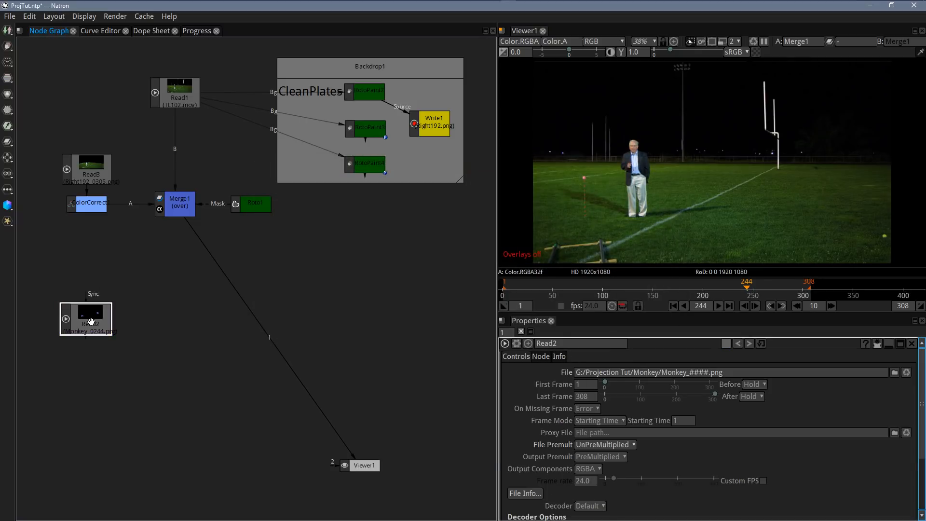
Step: Merge Read2 over Merge1's output with a new Merge node feeding the viewer, and scrub the result to frame 275
key("m")
left_click_drag(83, 359, 175, 328)
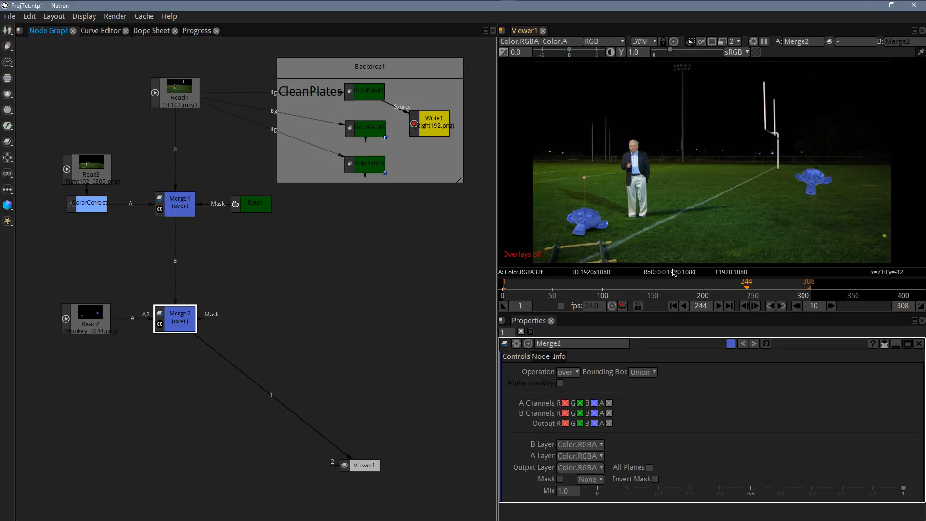
left_click_drag(760, 284, 782, 284)
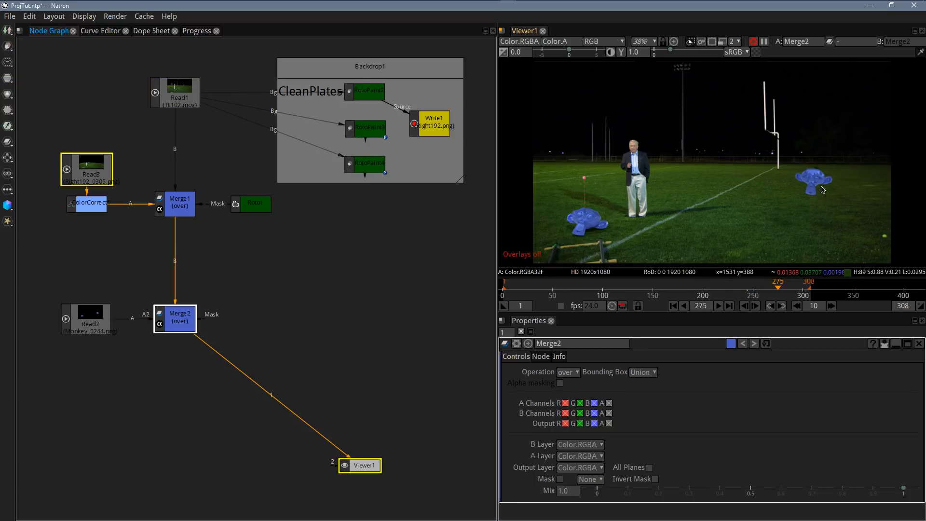